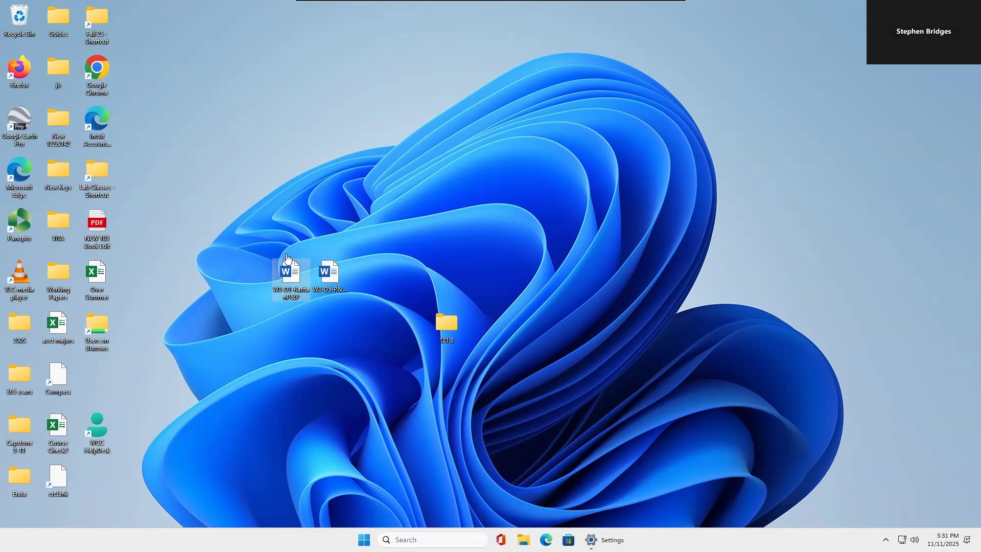
Open the W8-D1-RaritanP&P document
key(Num_Lock)
double_click(291, 274)
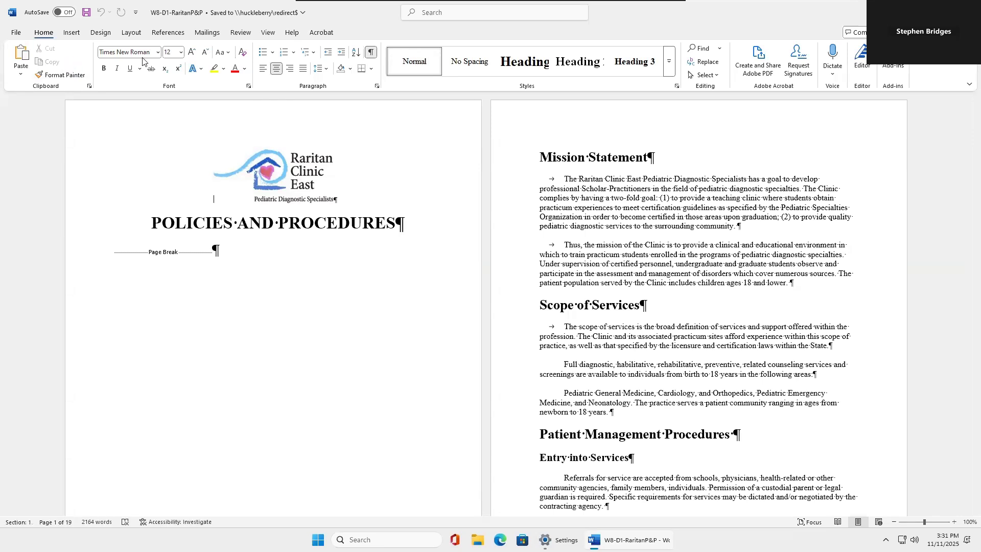
Examine which styles the Mission Statement, Patient Management Procedures and Entry into Services headings use, and collapse and re-expand the Mission Statement section
click(677, 90)
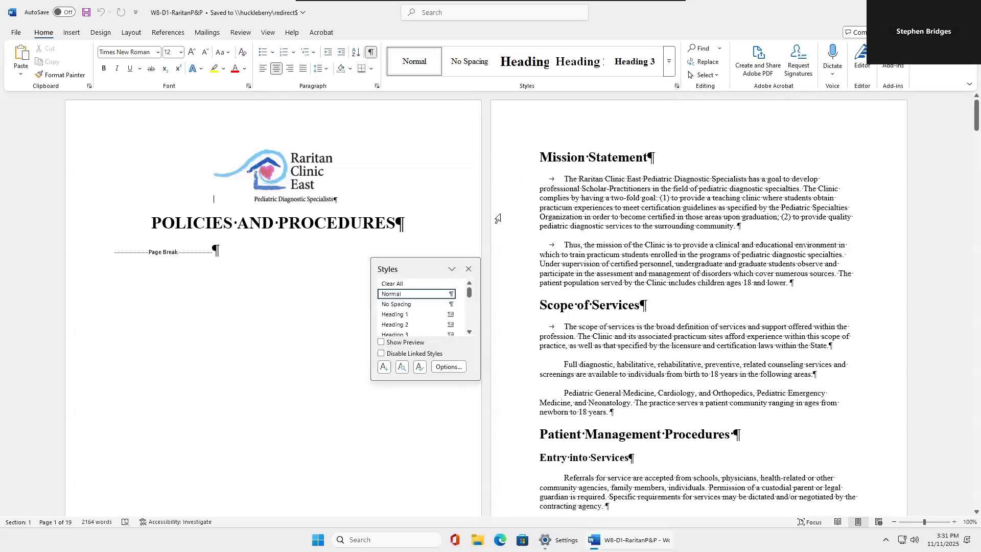
click(542, 153)
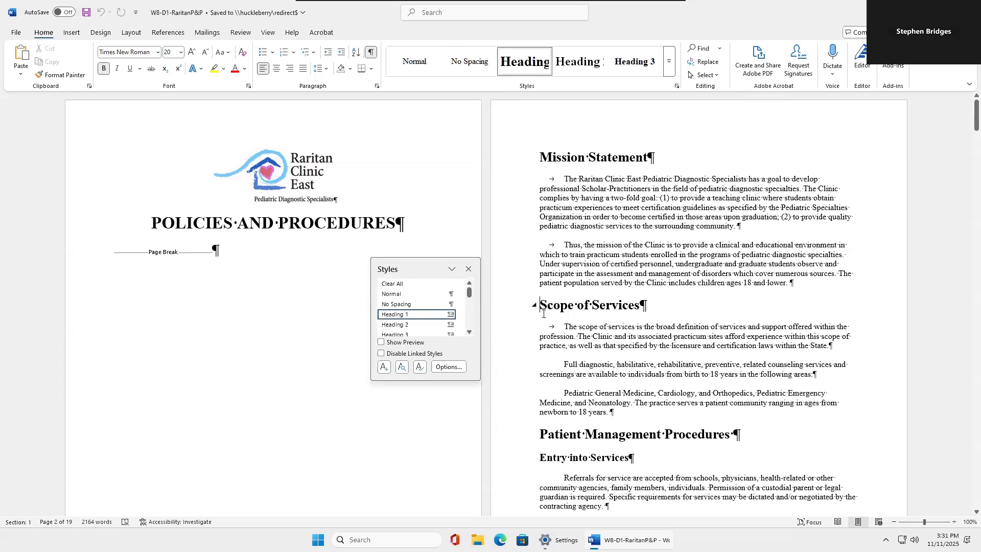
click(543, 456)
click(543, 432)
click(534, 157)
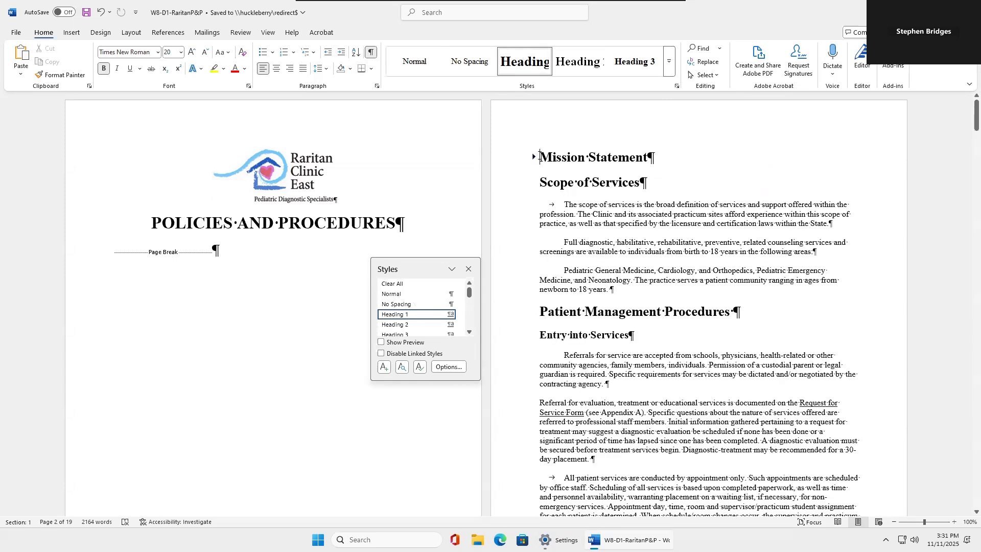
click(534, 156)
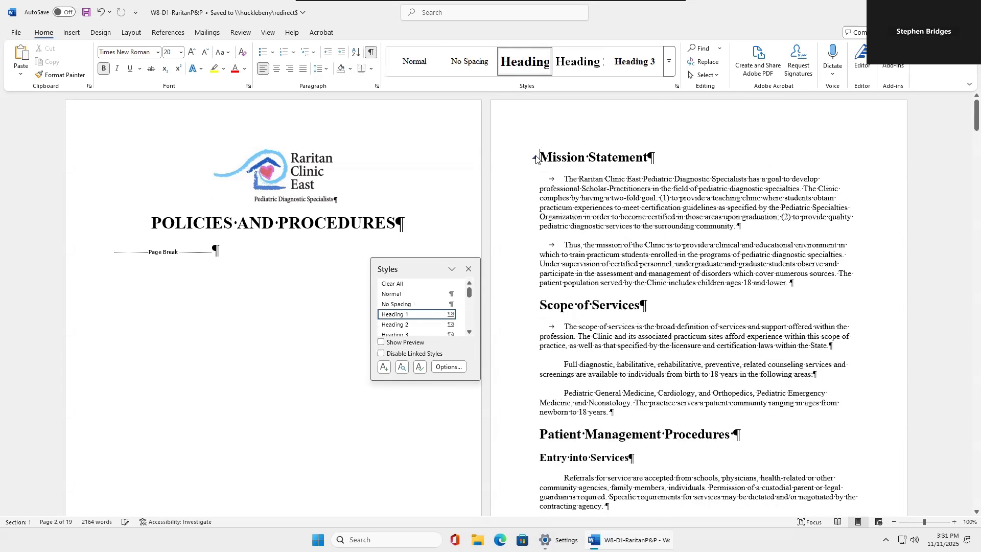
click(469, 267)
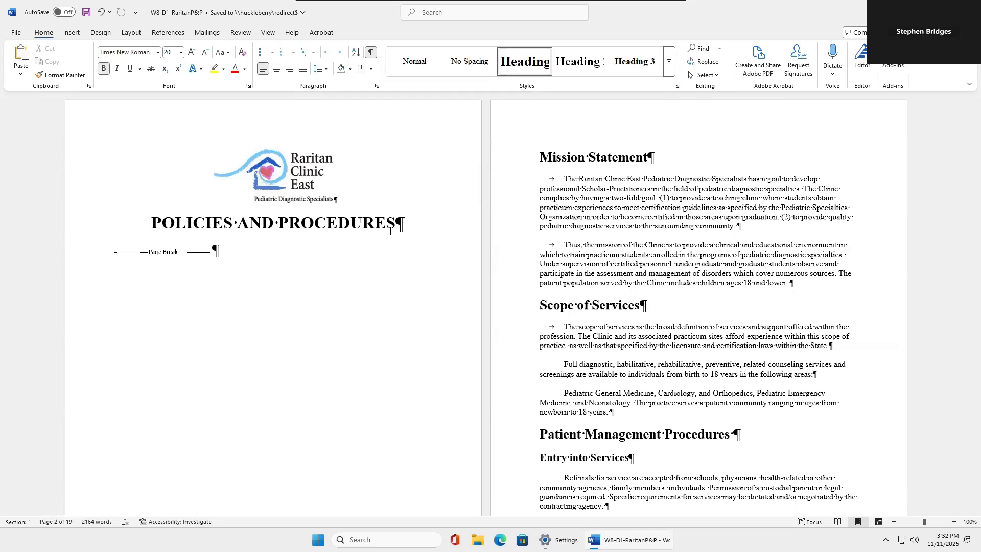
Insert a Next Page section break before the Mission Statement heading and add a paragraph ahead of it to create a blank page 2
click(131, 32)
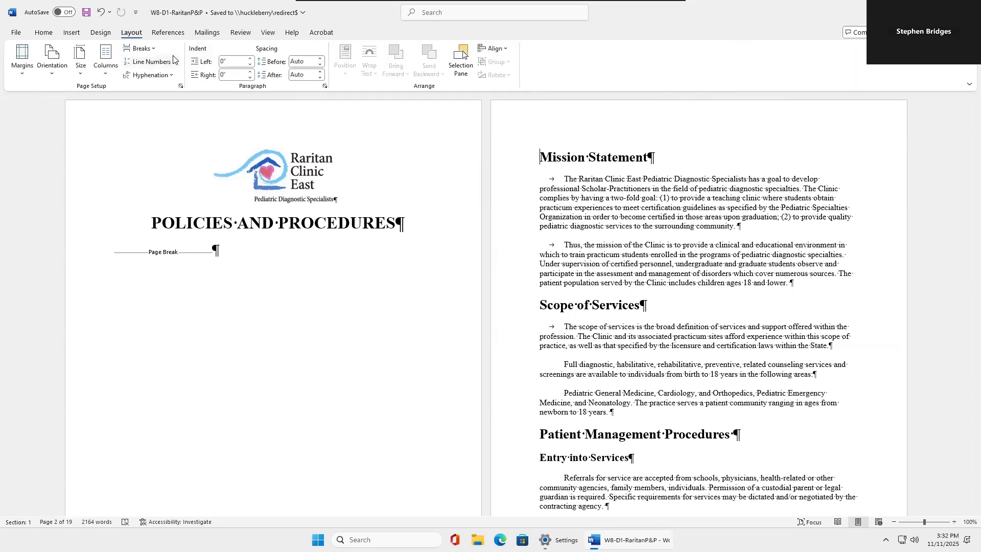
click(139, 48)
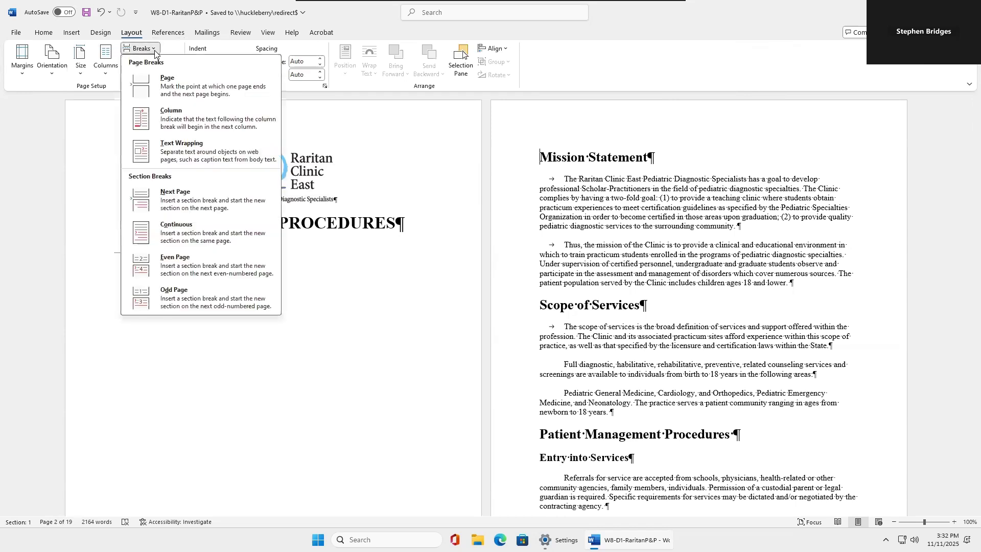
click(188, 203)
click(217, 251)
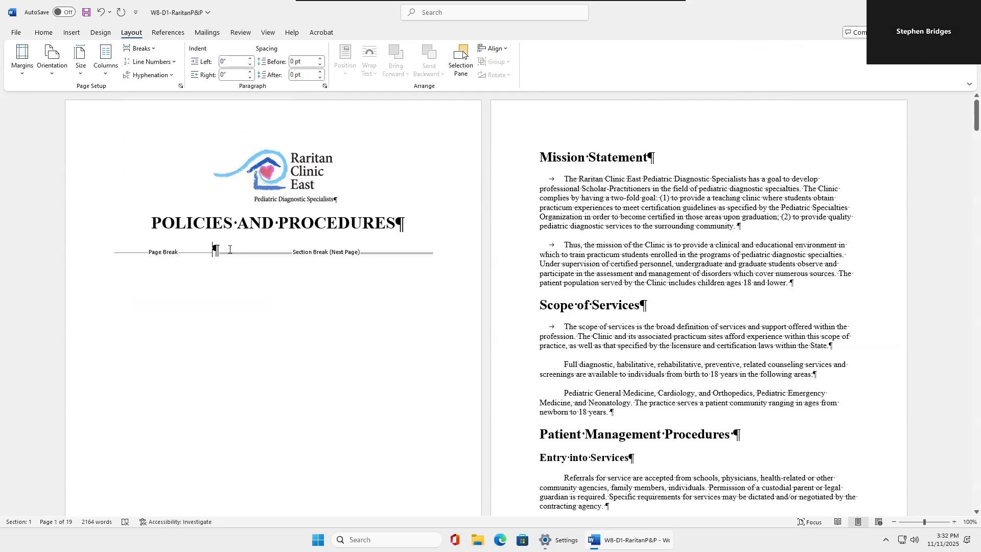
key(Return)
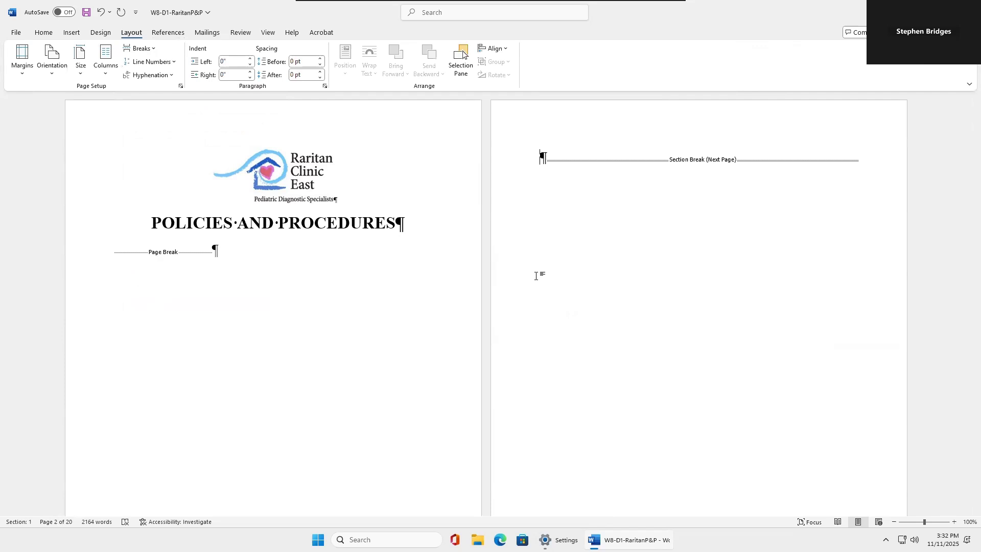
Insert an Automatic Table 2 table of contents on the blank page before the section break
click(183, 33)
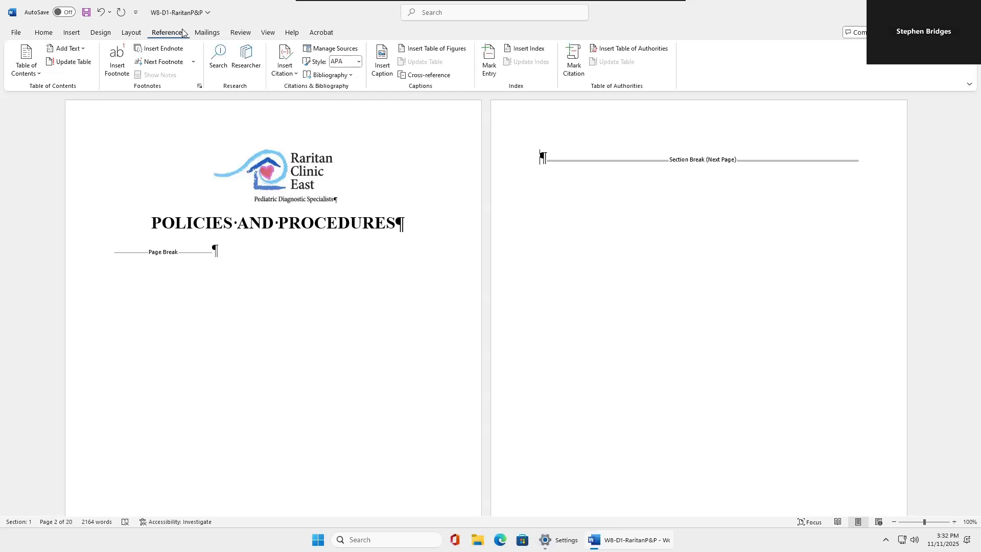
click(34, 69)
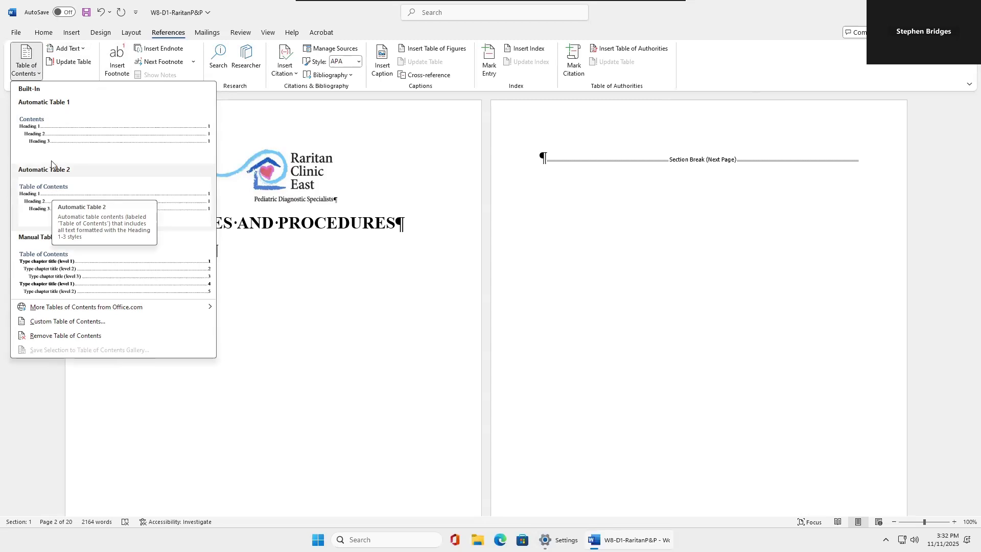
click(56, 194)
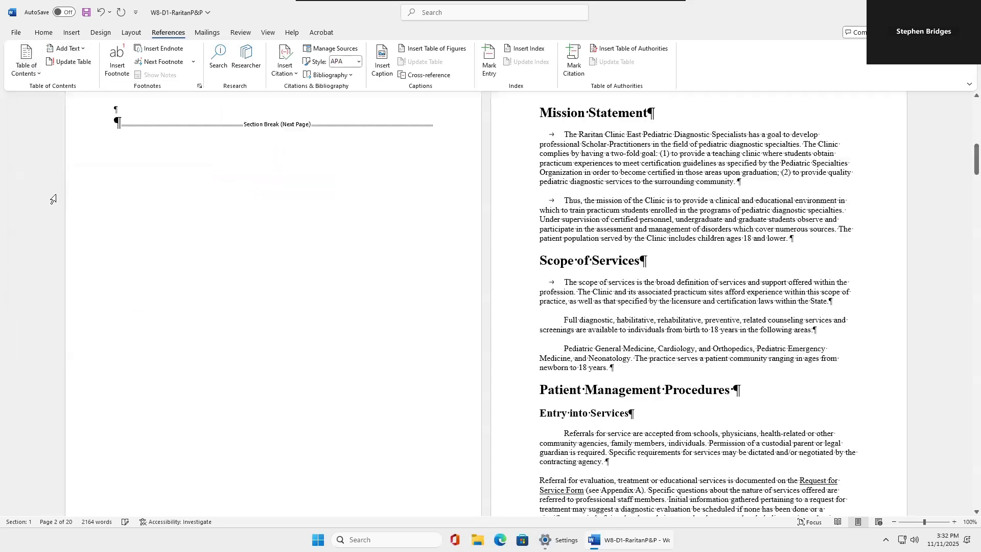
scroll(413, 233, up, 5)
scroll(409, 231, up, 15)
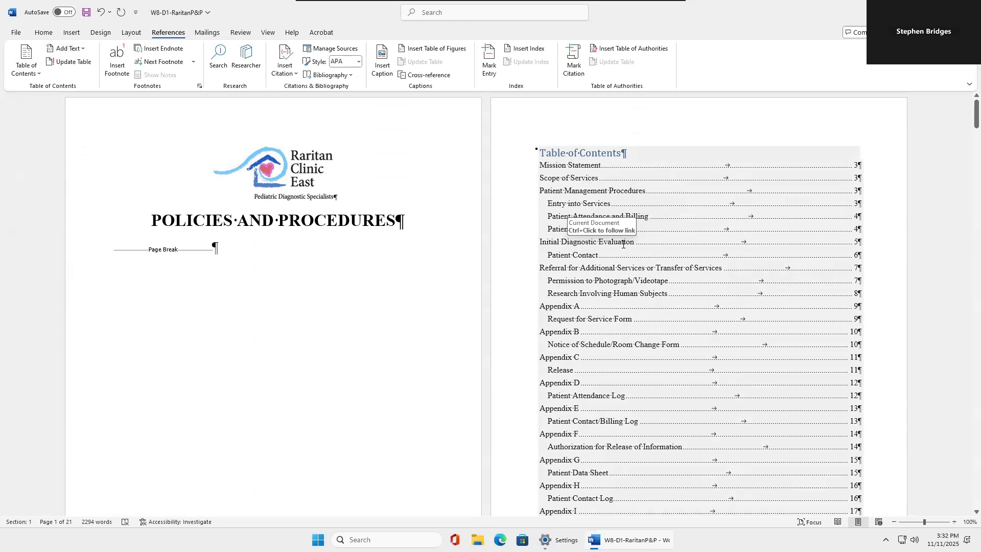
Follow the Initial Diagnostic Evaluation link in the table of contents and return to the start of the document
ctrl+click(599, 243)
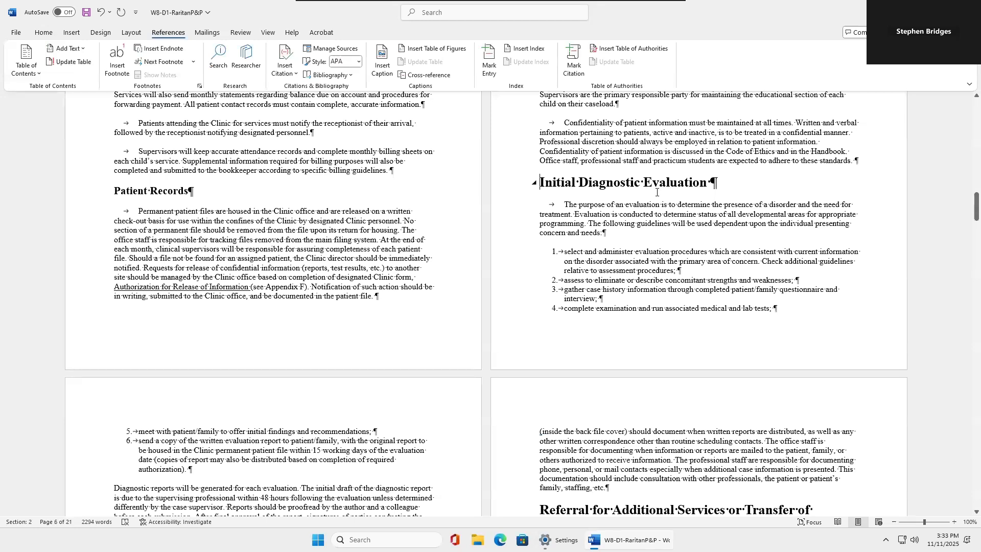
scroll(657, 193, up, 8)
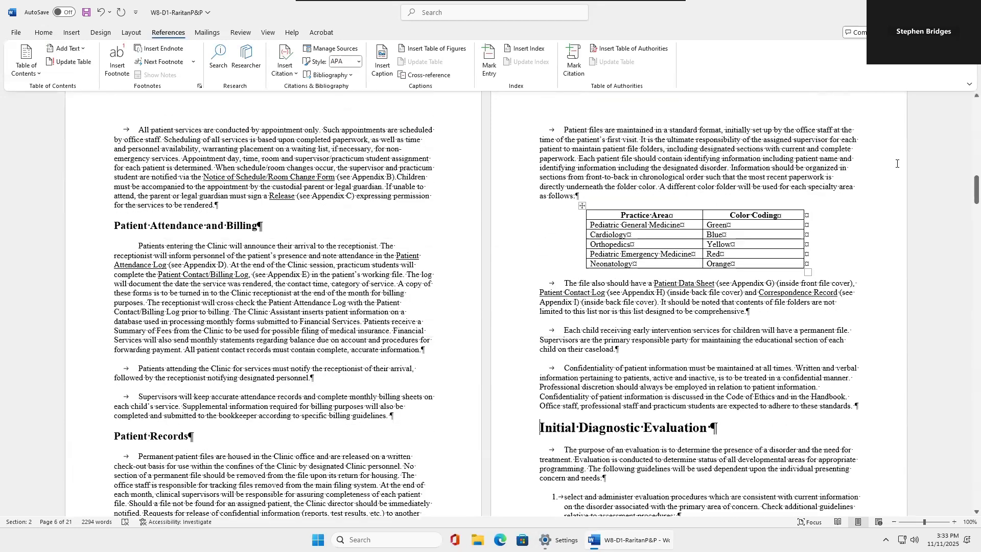
drag(976, 187, 976, 110)
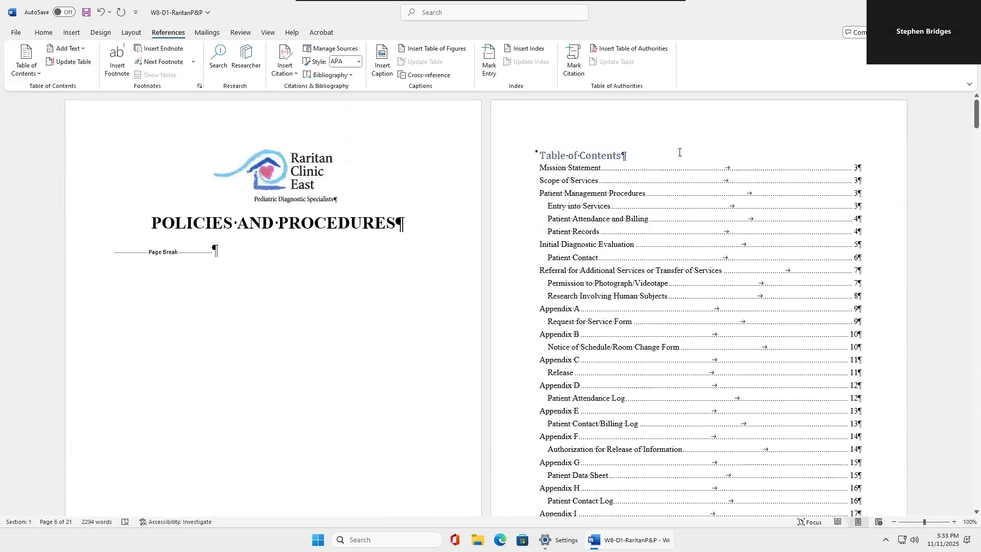
Remove the automatic table of contents from page 2
click(590, 168)
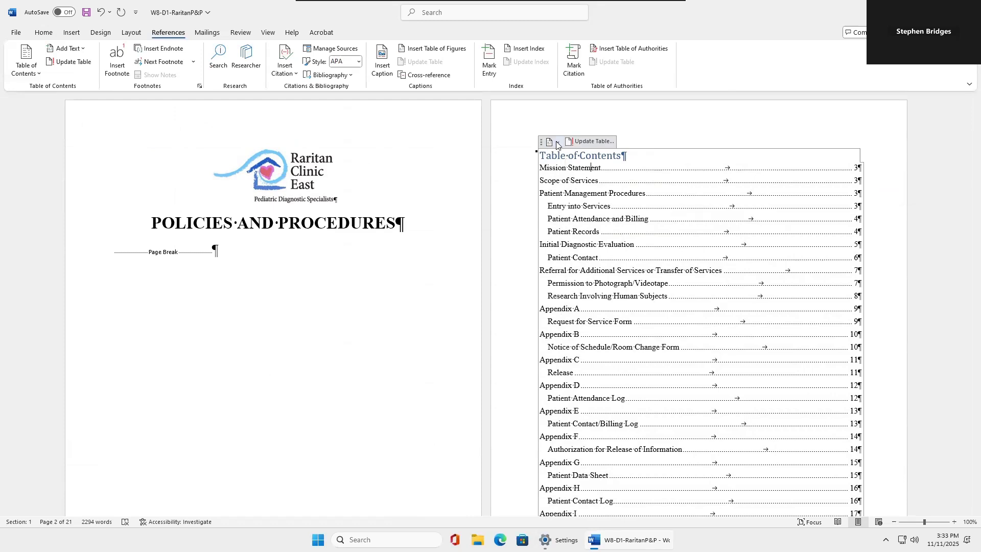
click(558, 143)
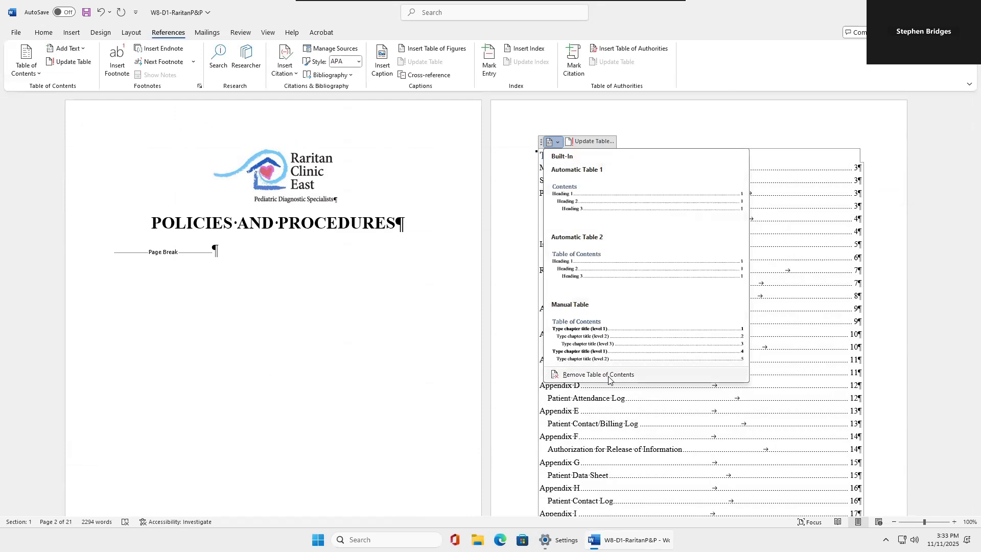
click(609, 378)
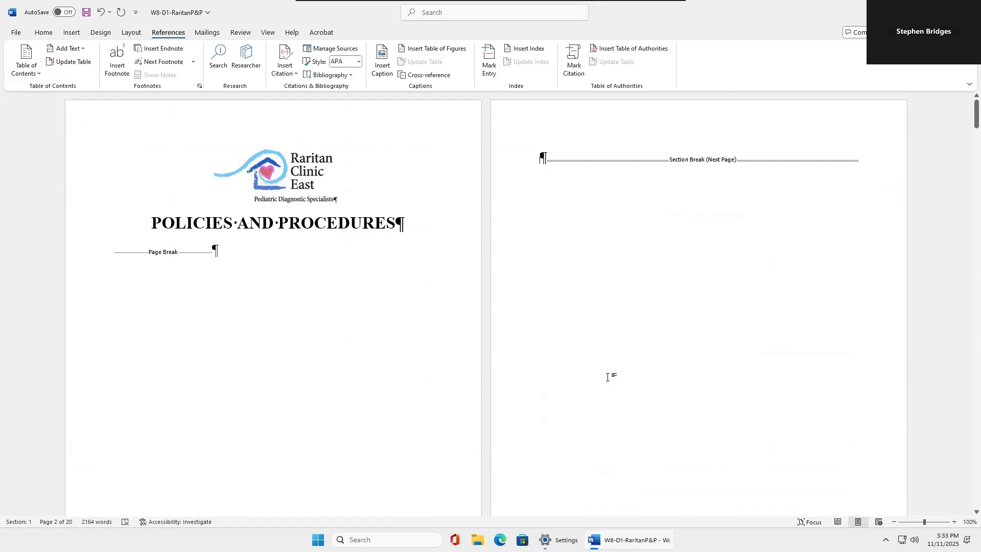
Save the document
click(85, 14)
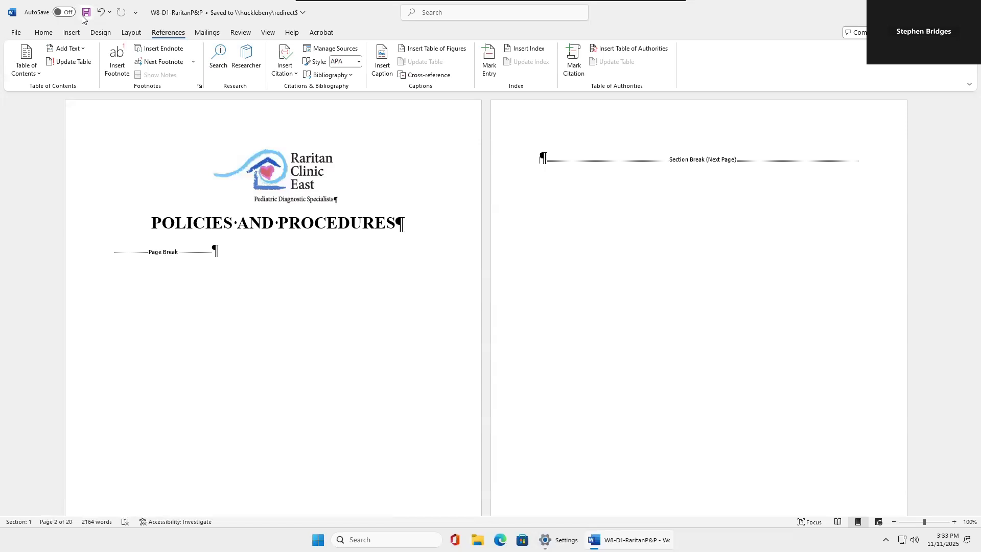
Add an empty paragraph above the section break on page 2 and clear all its formatting
key(Return)
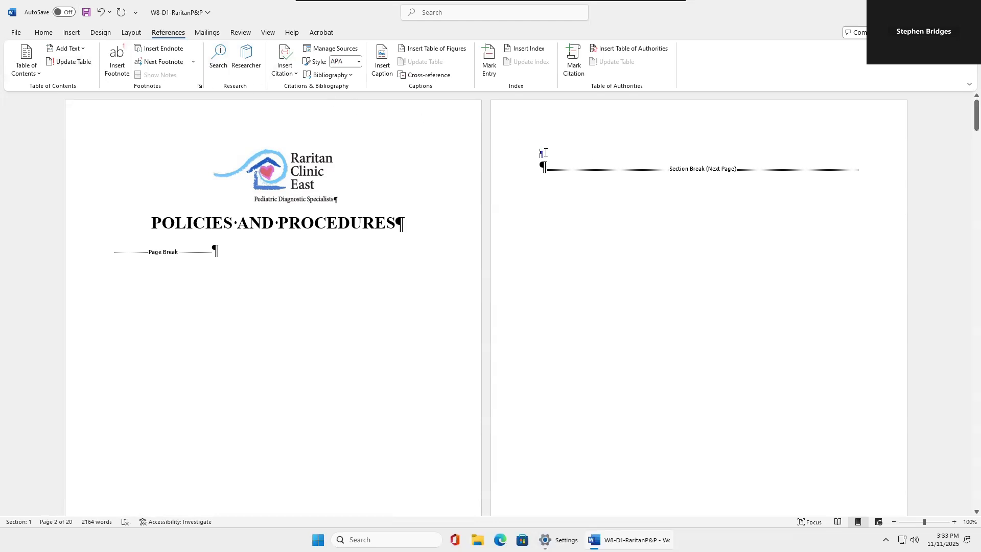
click(43, 34)
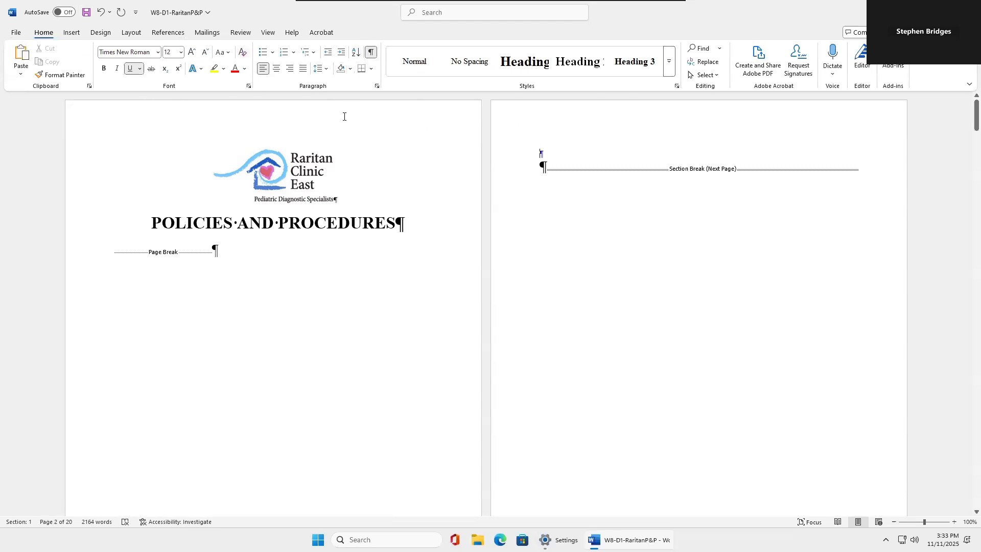
click(242, 54)
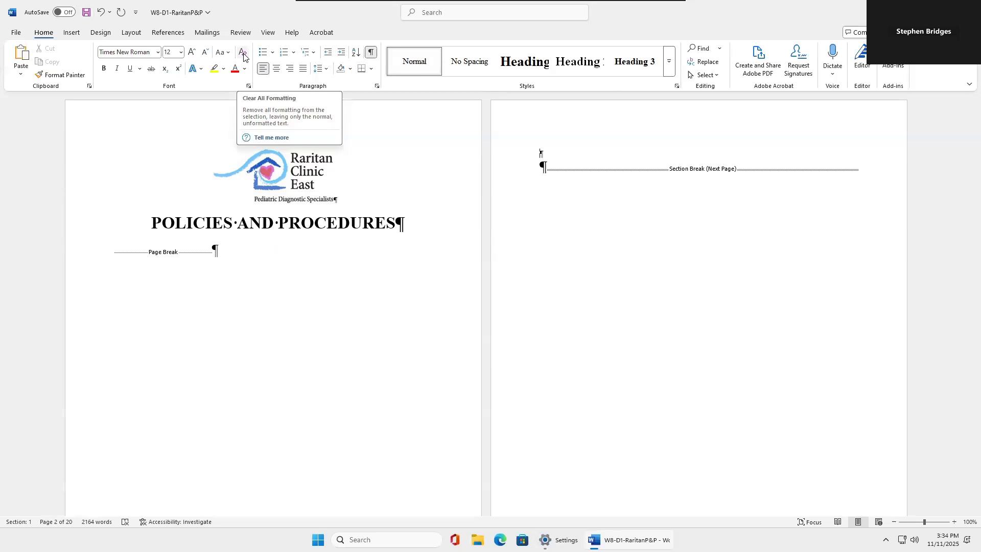
Enter the title "Table of Contents" at 14 pt above the section break and start a new line below it
click(180, 52)
click(172, 124)
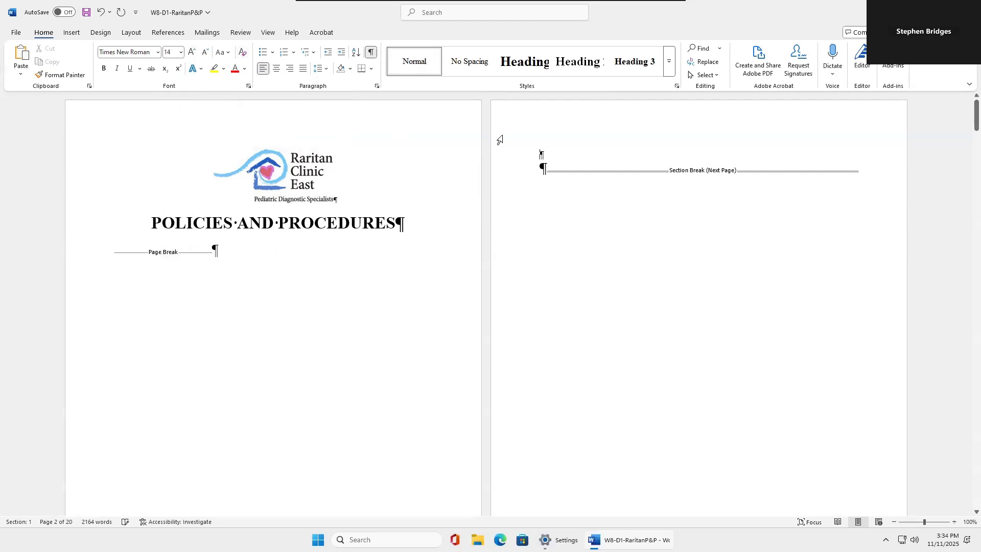
key(Caps_Lock)
key(Caps_Lock)
text(Ta)
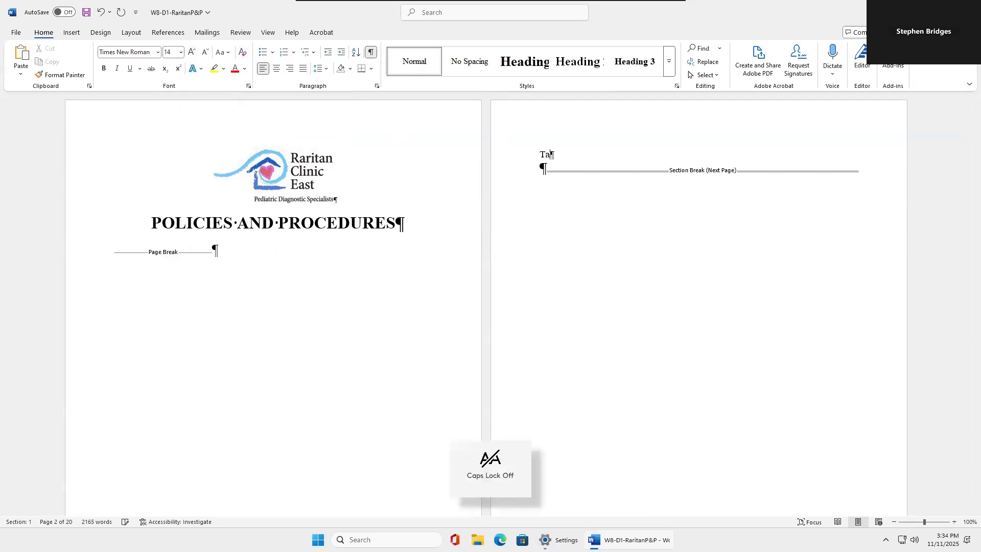
text(ble of)
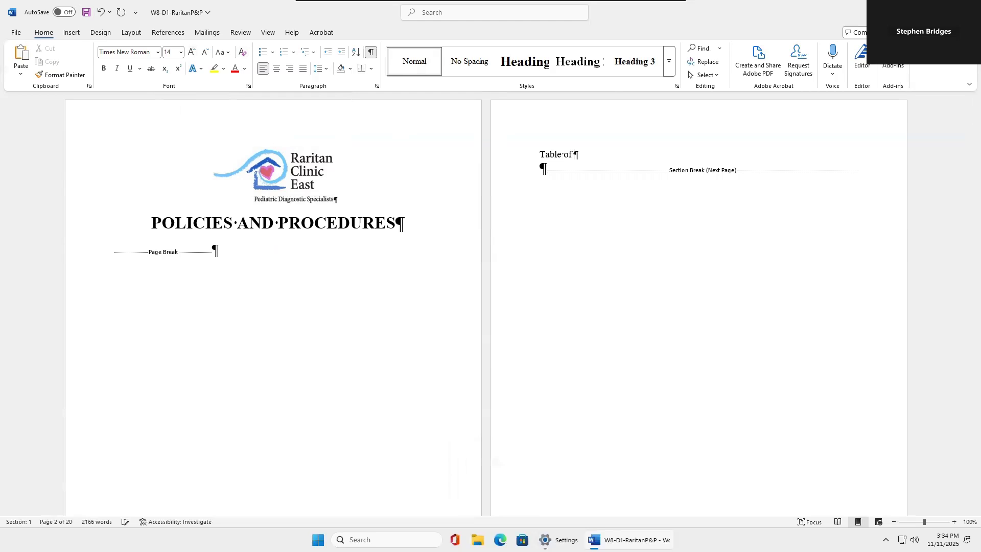
key(Caps_Lock)
text(C)
key(Caps_Lock)
text(ontent)
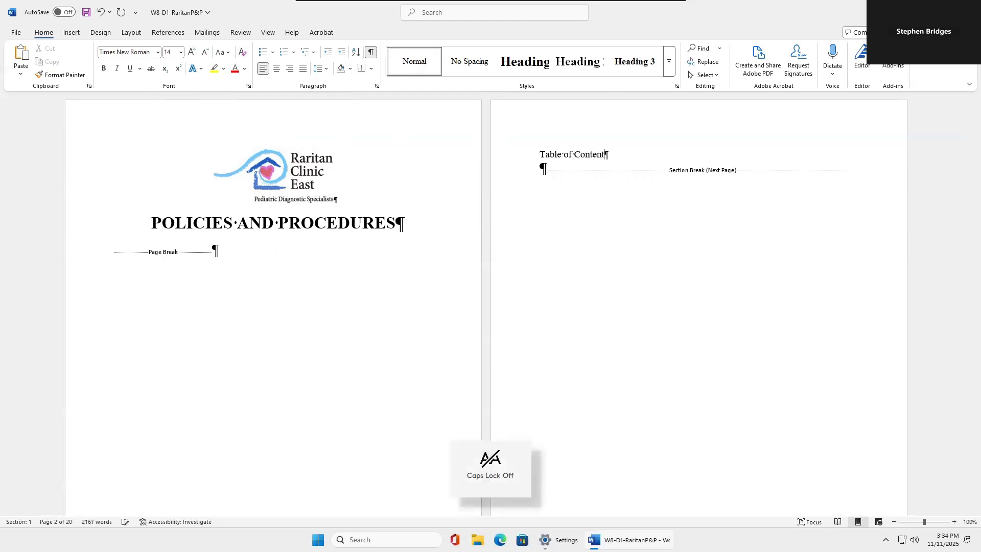
text(s)
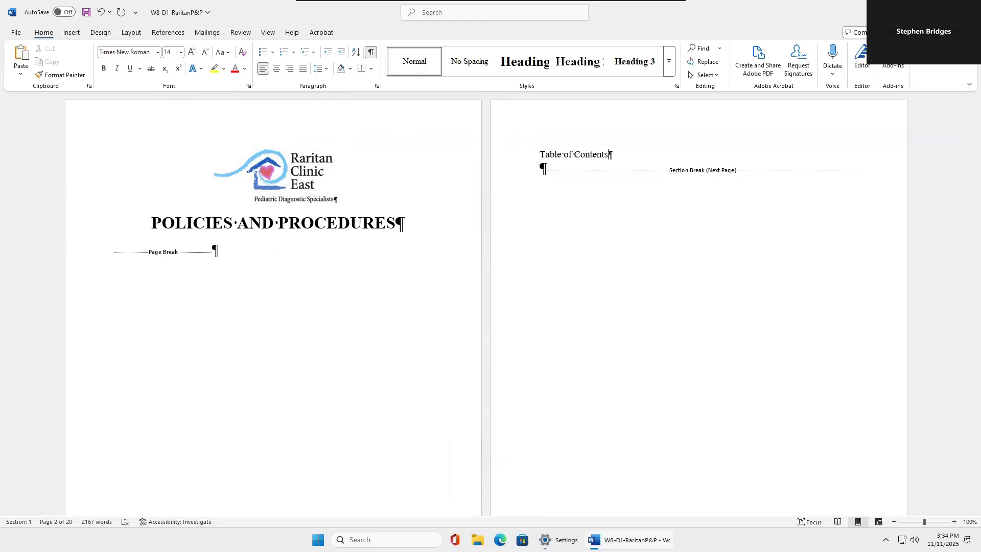
key(Return)
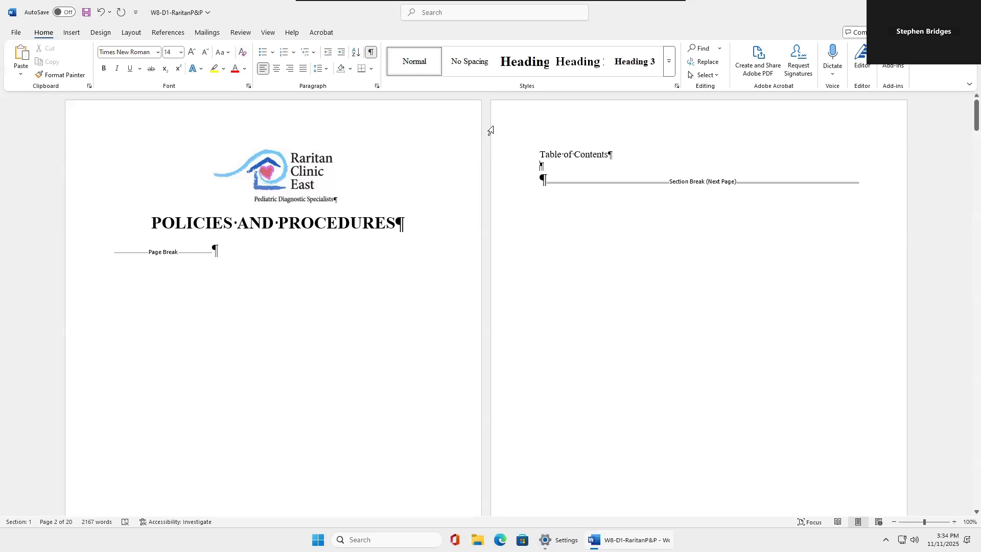
Insert a custom table of contents below the title using the Formal format
click(72, 34)
click(174, 33)
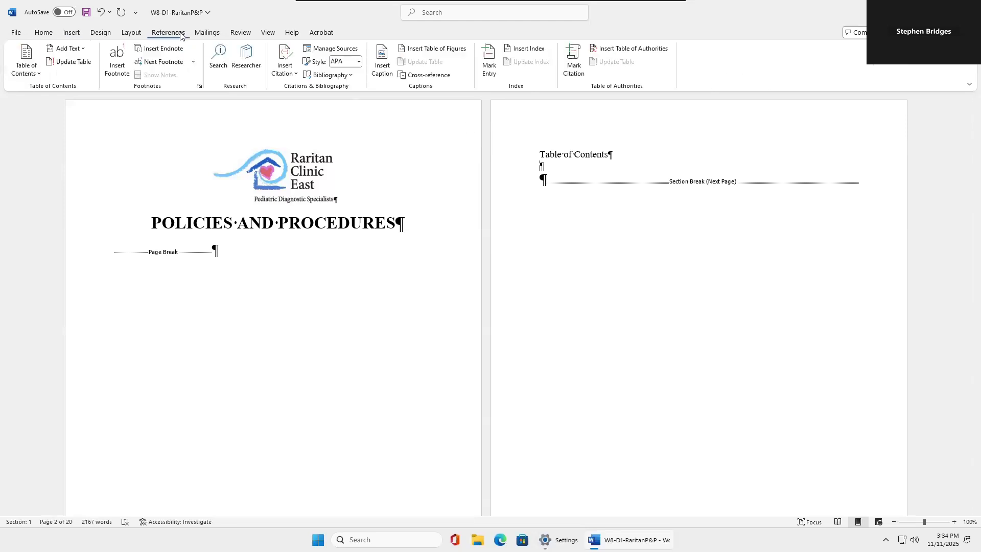
click(25, 64)
click(60, 322)
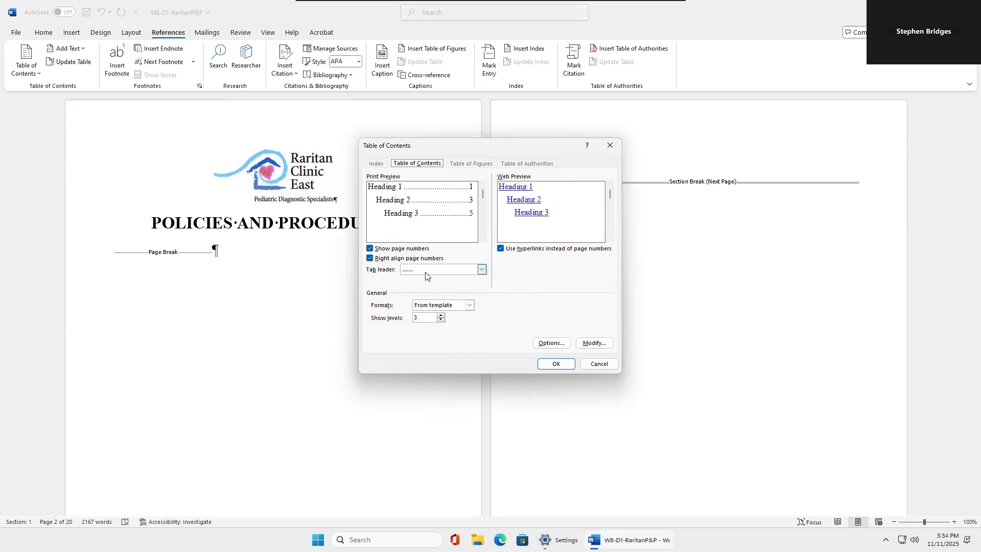
click(470, 305)
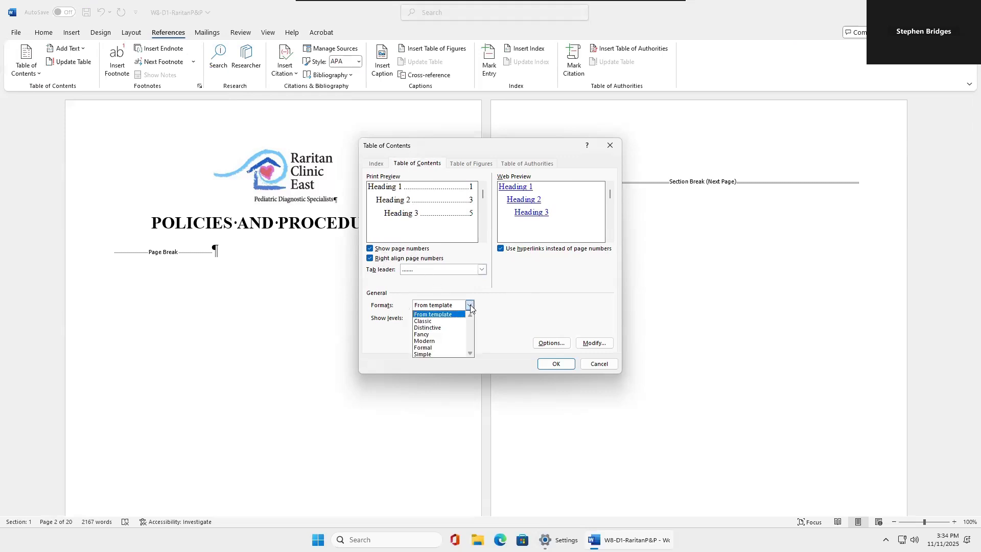
click(435, 349)
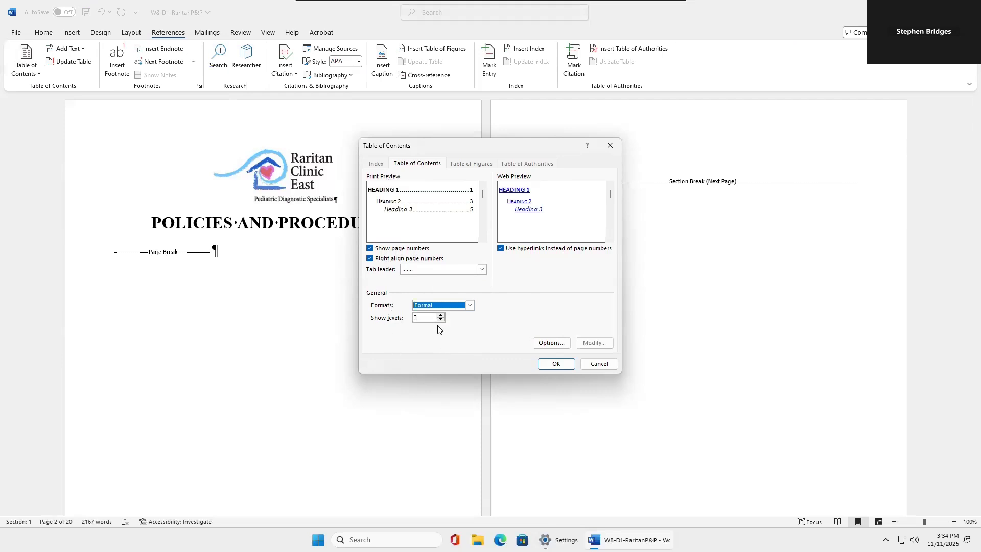
click(549, 364)
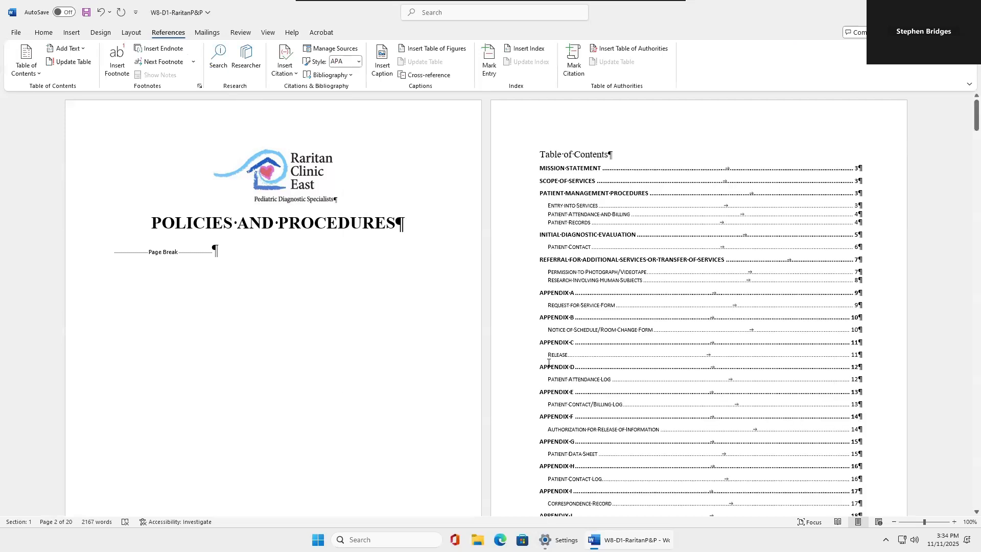
Delete the empty paragraph between the end of the table of contents and the section break on page 2
scroll(556, 296, down, 3)
scroll(558, 293, up, 3)
scroll(559, 292, down, 1)
scroll(559, 292, down, 3)
scroll(559, 293, up, 3)
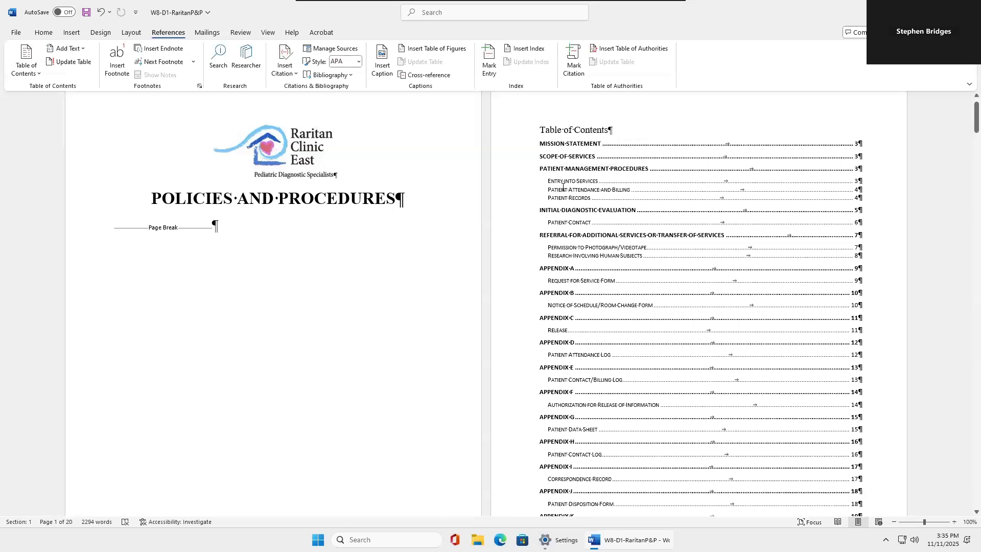
scroll(541, 404, down, 5)
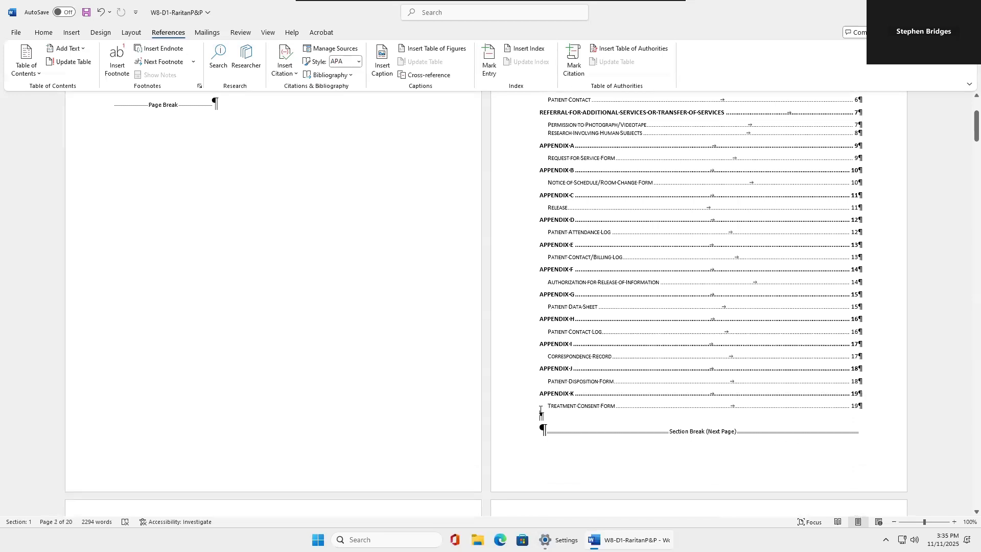
key(BackSpace)
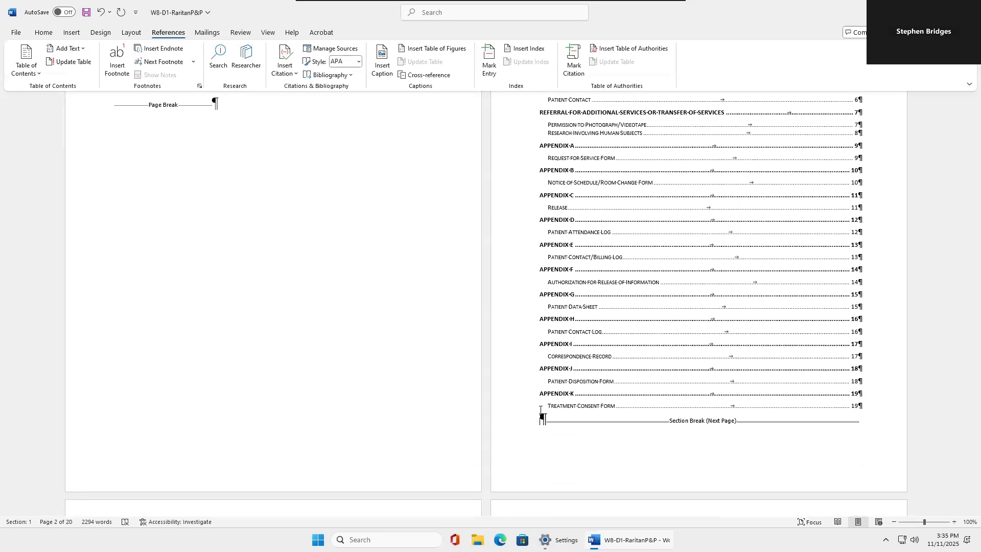
Follow a table of contents link and change the heading "Patient Attendance and Billing" to "Patient Appointments and Billing"
scroll(667, 293, up, 3)
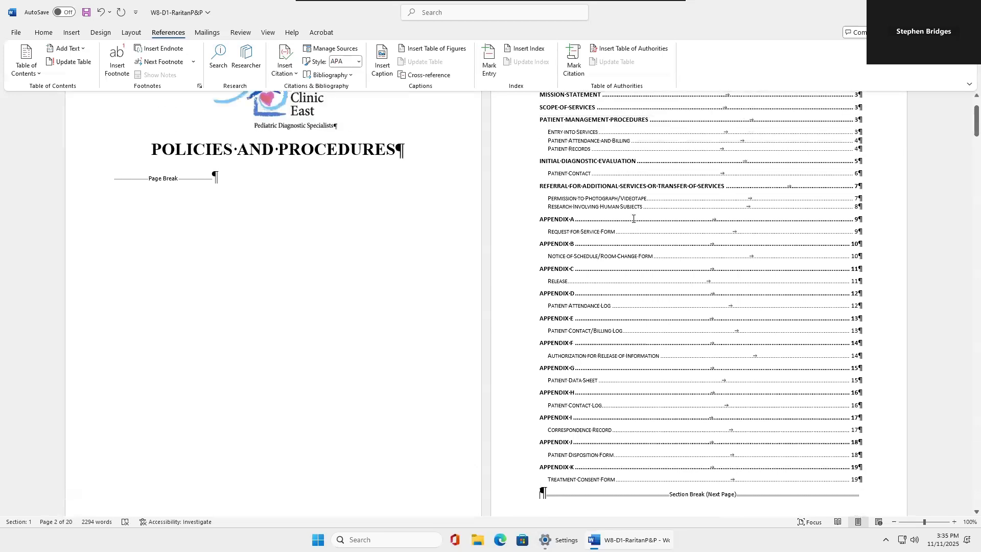
ctrl+click(591, 144)
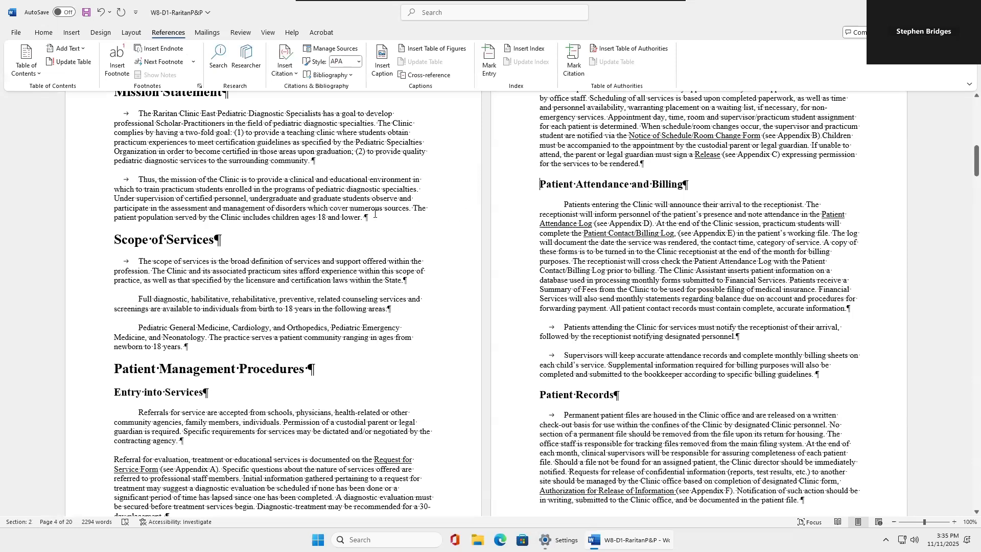
drag(629, 184, 585, 188)
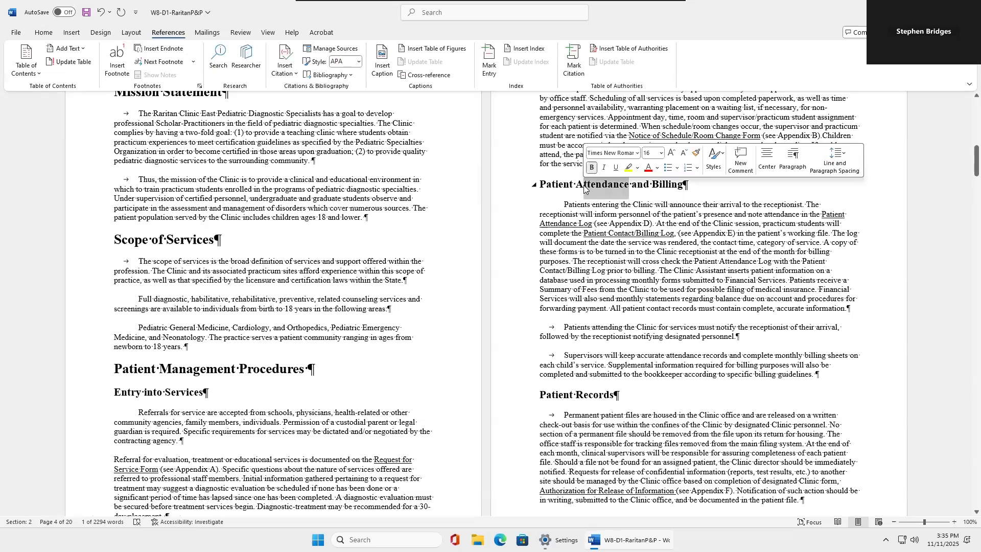
text(ppointments)
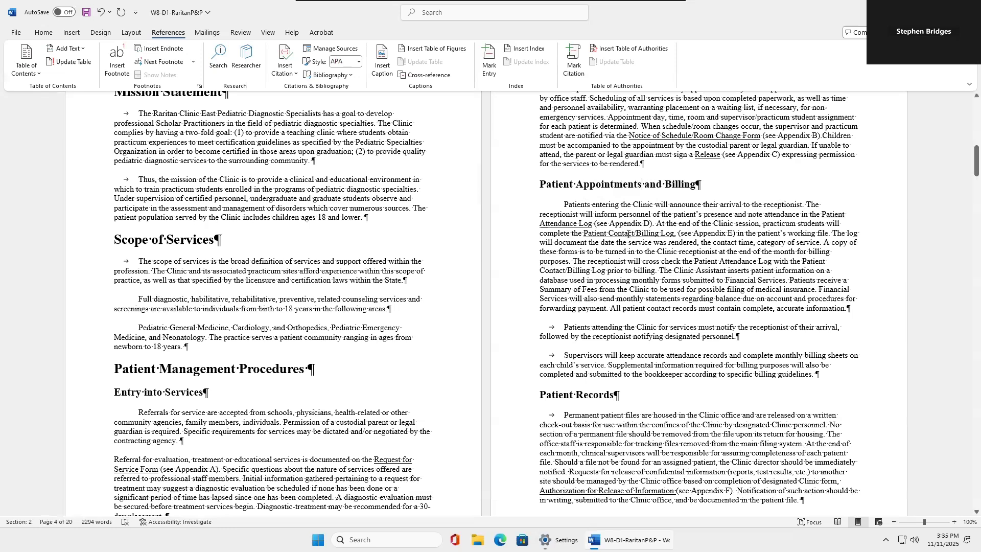
Update the entire table of contents on page 2, including its heading text
scroll(601, 215, up, 8)
scroll(629, 234, up, 4)
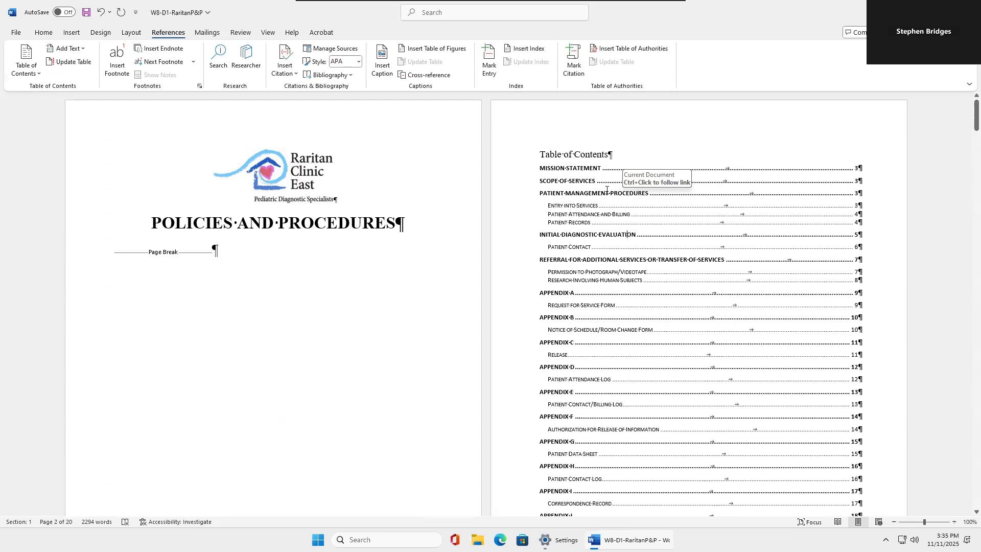
key(F9)
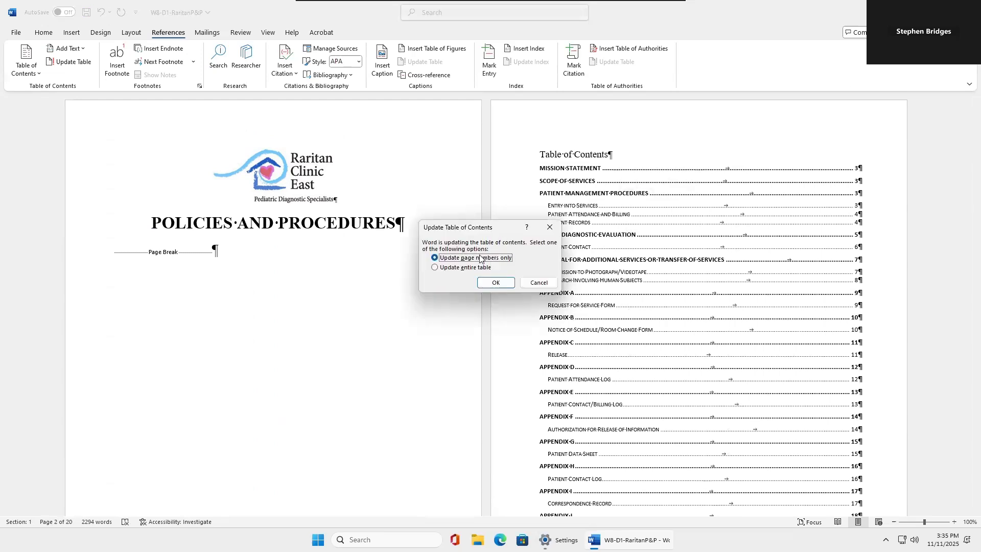
click(435, 267)
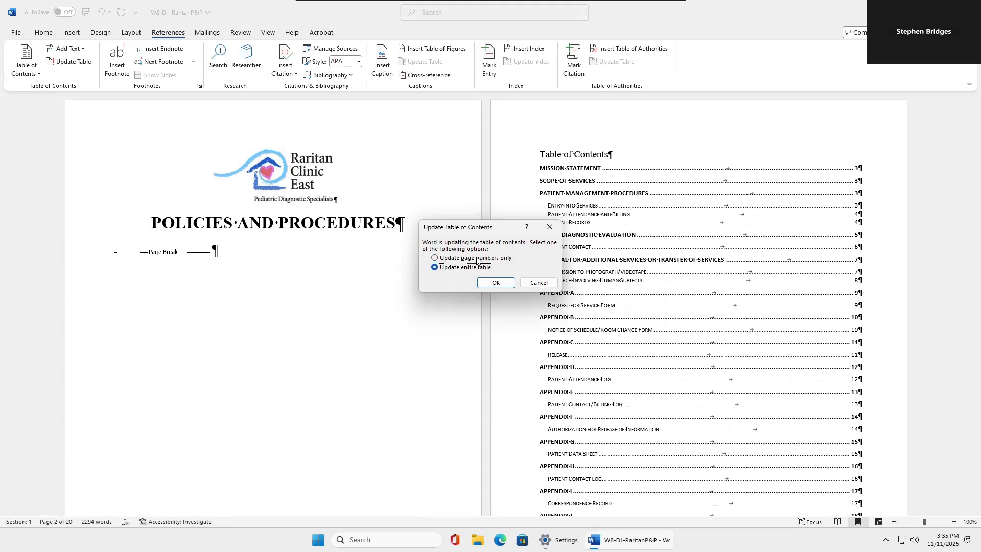
click(494, 283)
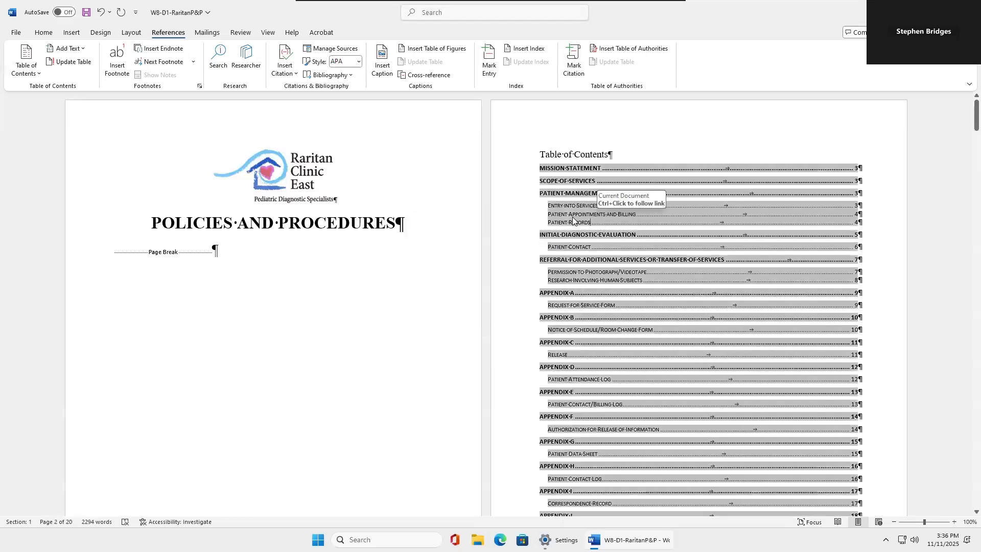
Deselect the table of contents, place the cursor after the page break on page 1, and save the document
double_click(661, 144)
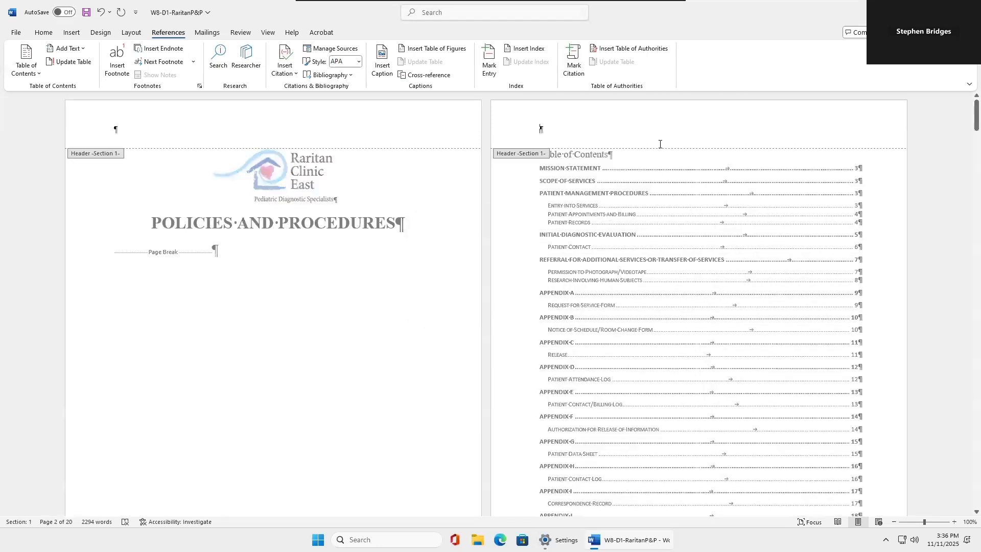
double_click(521, 221)
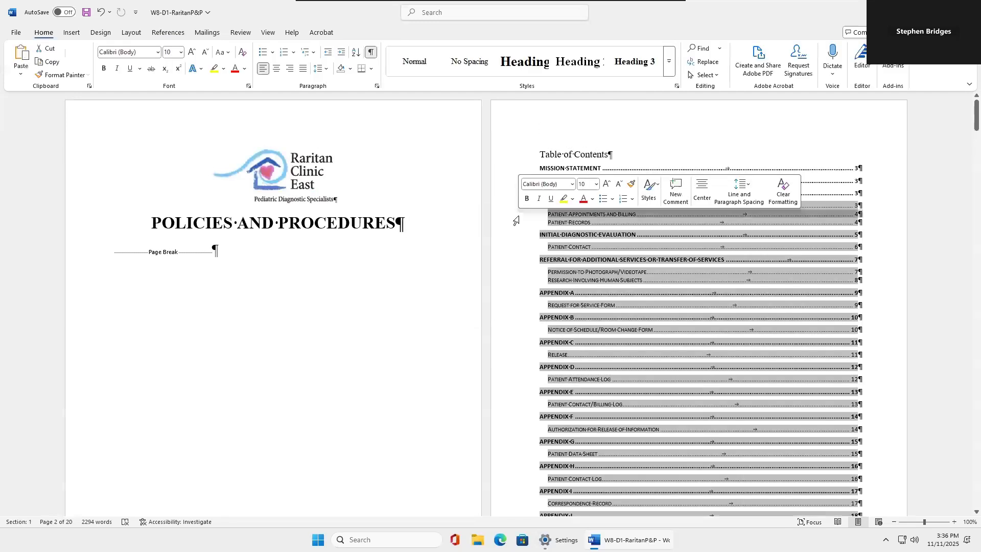
click(409, 224)
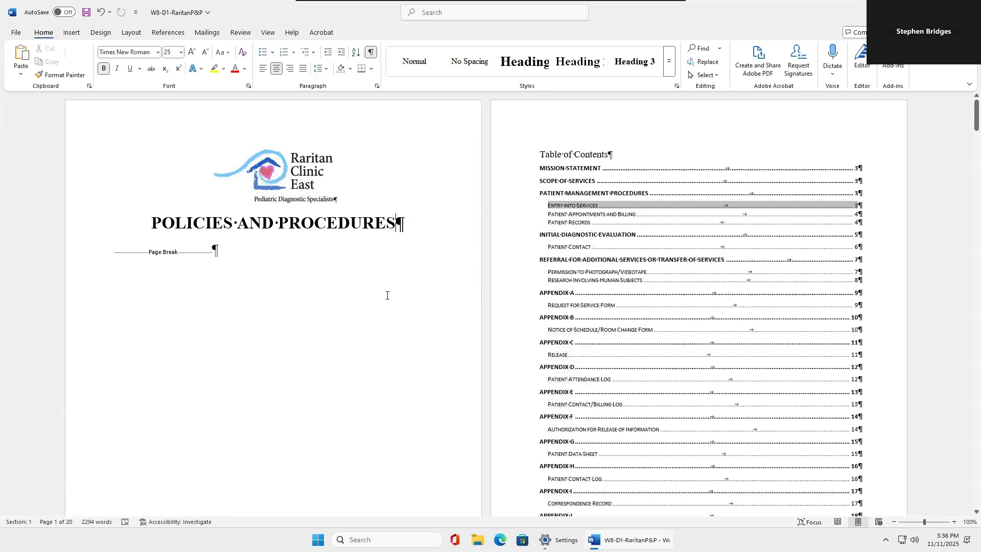
key(Down)
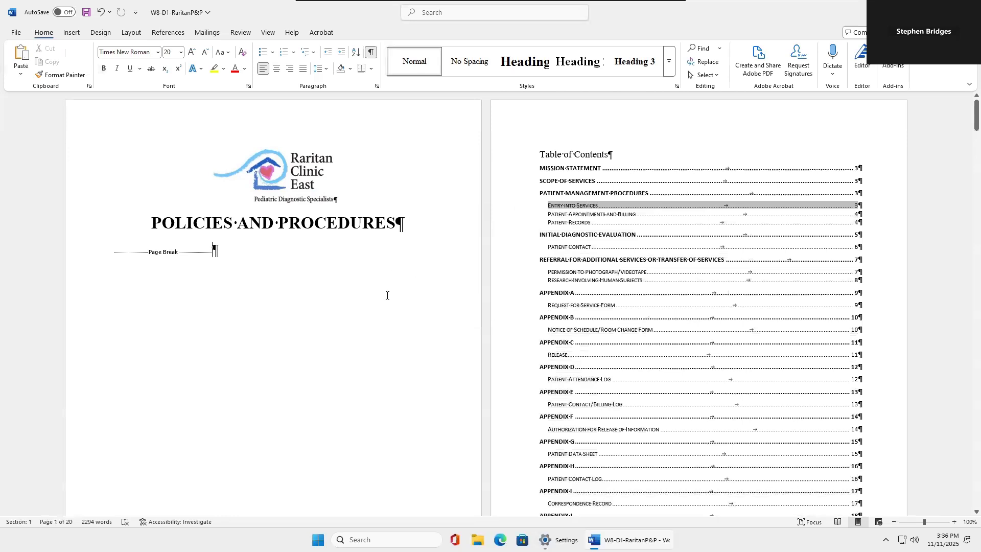
click(86, 16)
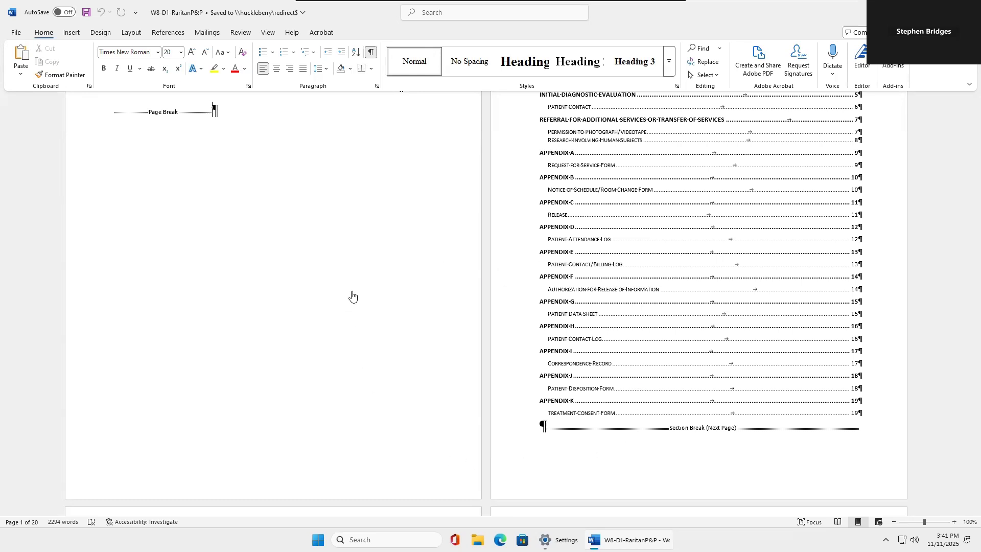
Show the section number in the status bar
key(Num_Lock)
scroll(291, 360, down, 3)
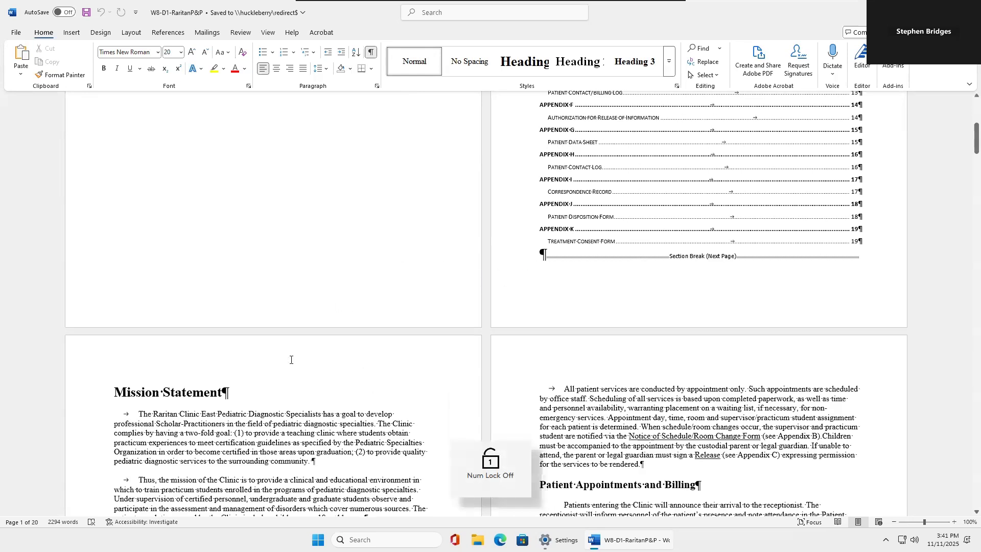
scroll(385, 381, down, 1)
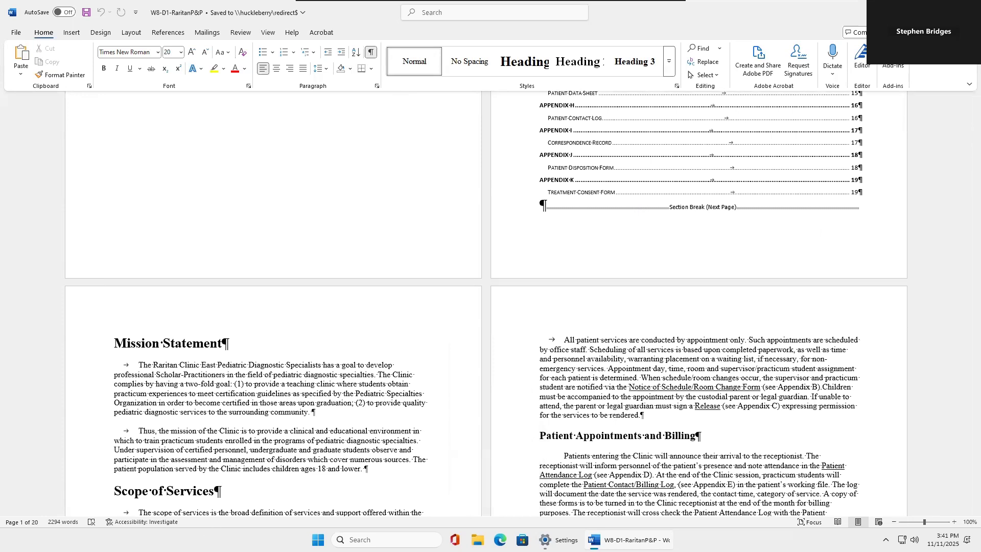
right_click(198, 524)
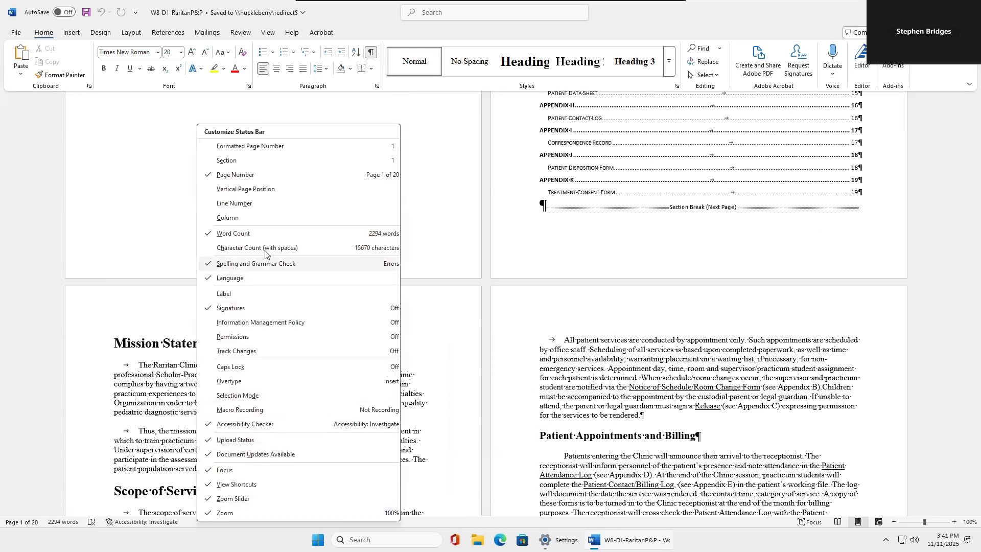
click(241, 161)
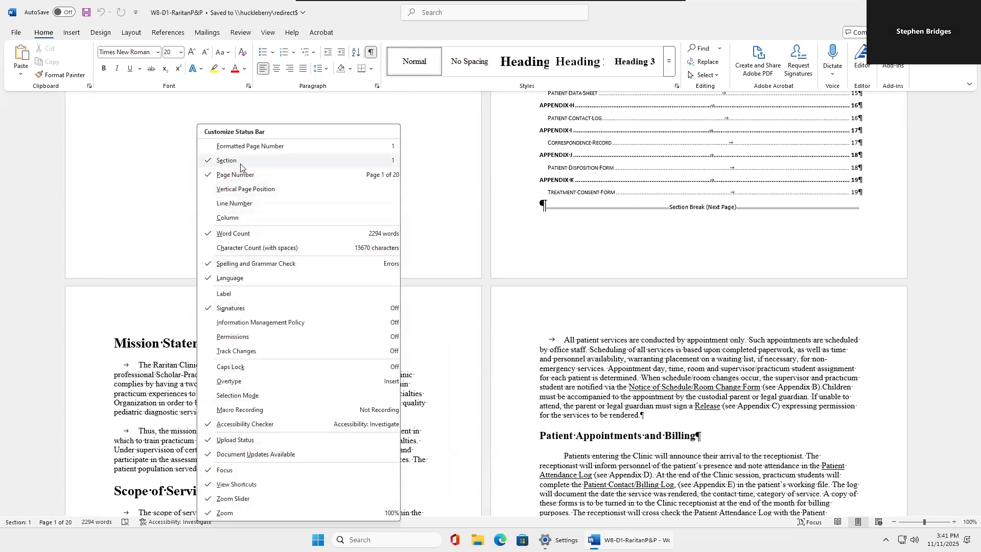
key(Num_Lock)
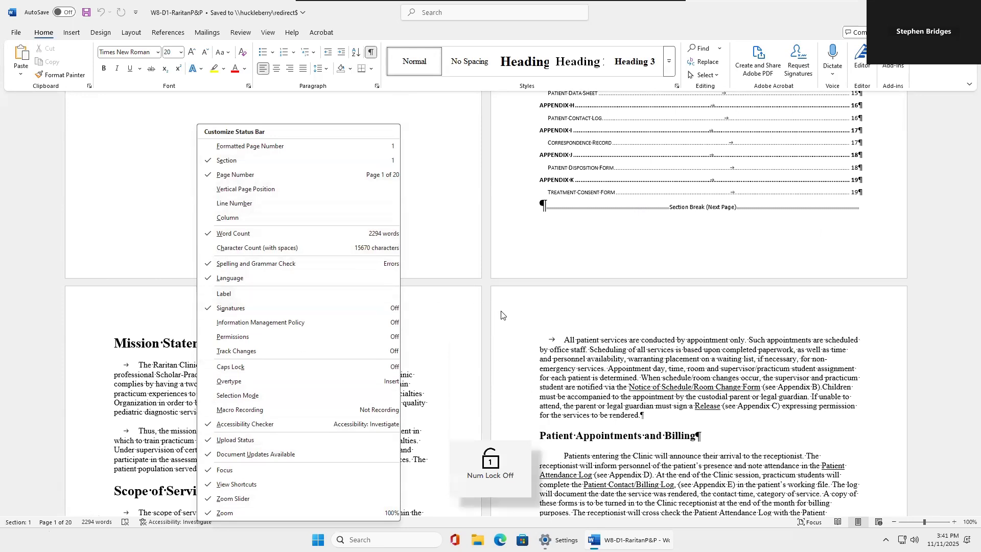
click(570, 173)
click(570, 172)
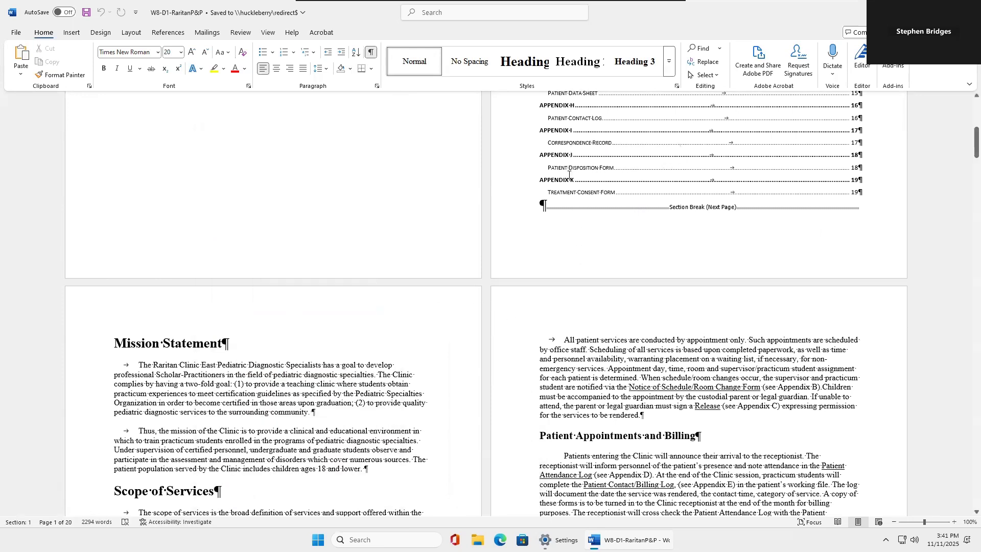
Open the section 2 header from the Mission Statement page and enter "Draft" at its centre tab stop
click(116, 347)
click(126, 364)
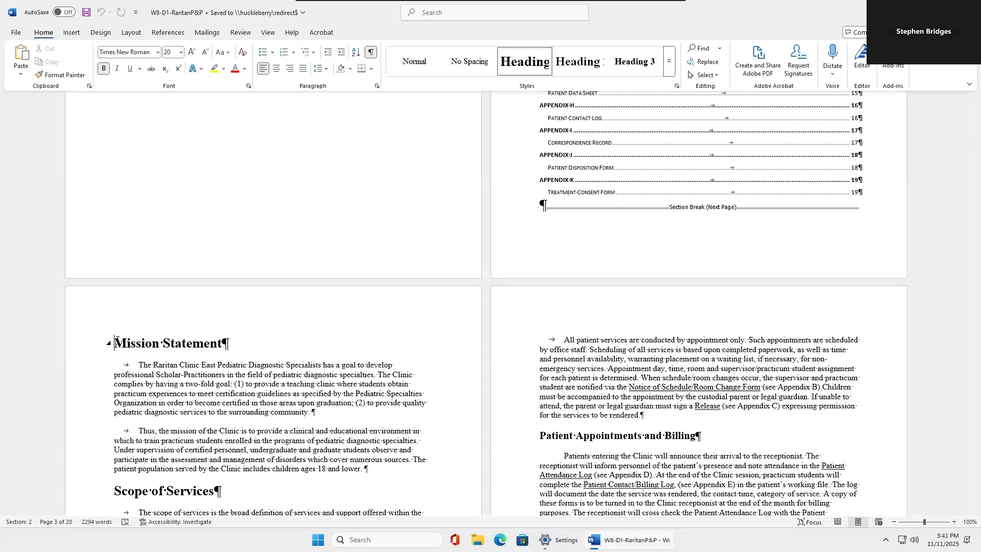
click(71, 32)
click(471, 76)
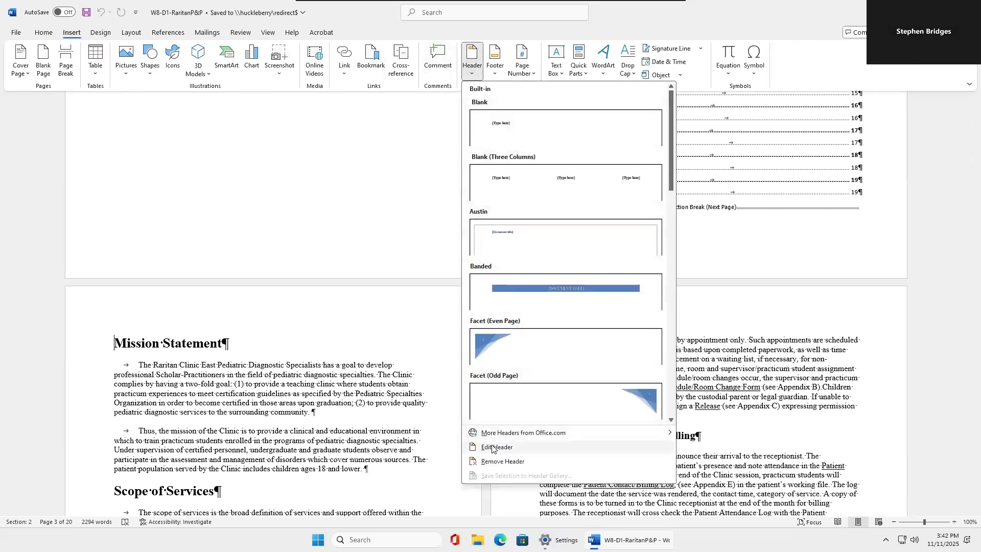
click(492, 447)
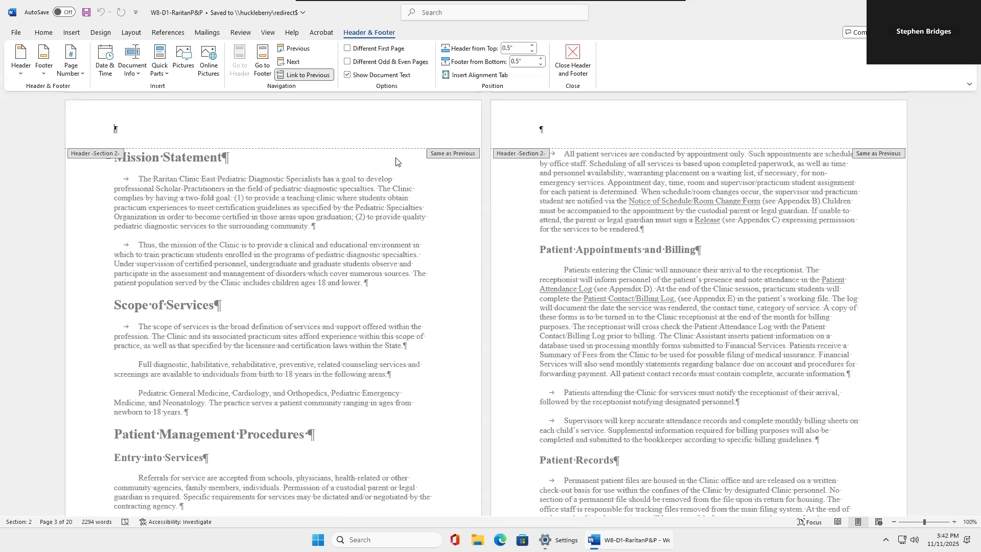
key(Tab)
text(D)
key(Caps_Lock)
text(raft)
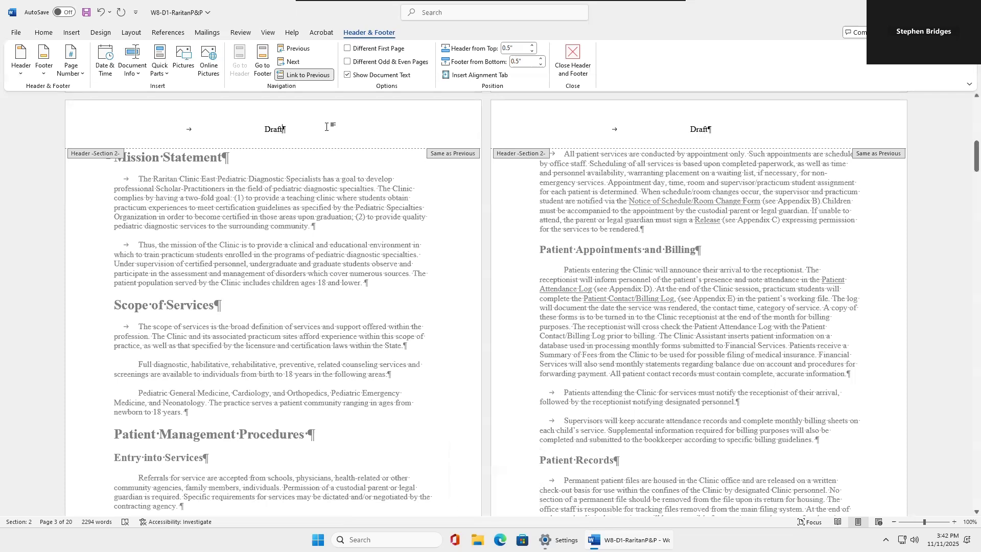
Format the word "Draft" in the section 2 header as 14 pt bold
double_click(267, 129)
click(44, 32)
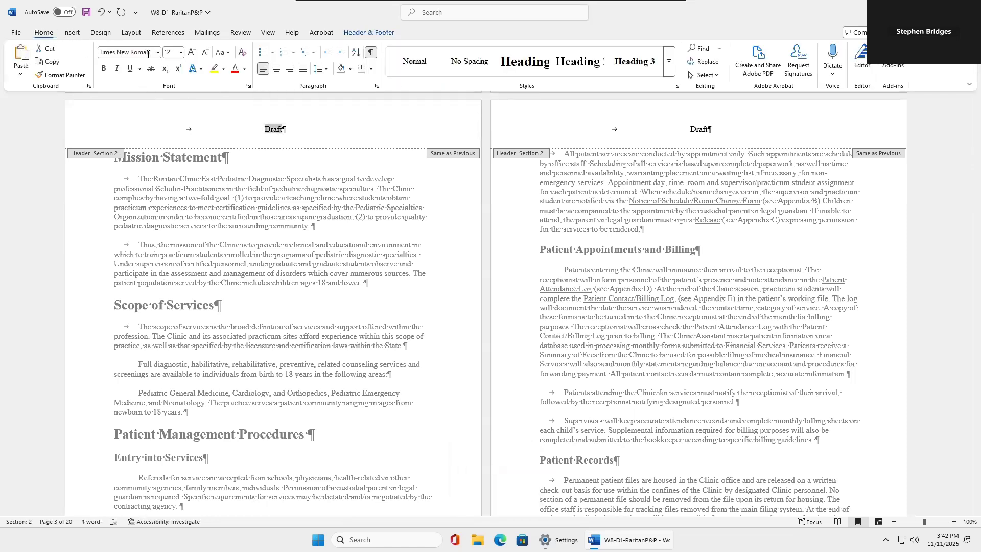
click(180, 52)
click(171, 130)
click(105, 70)
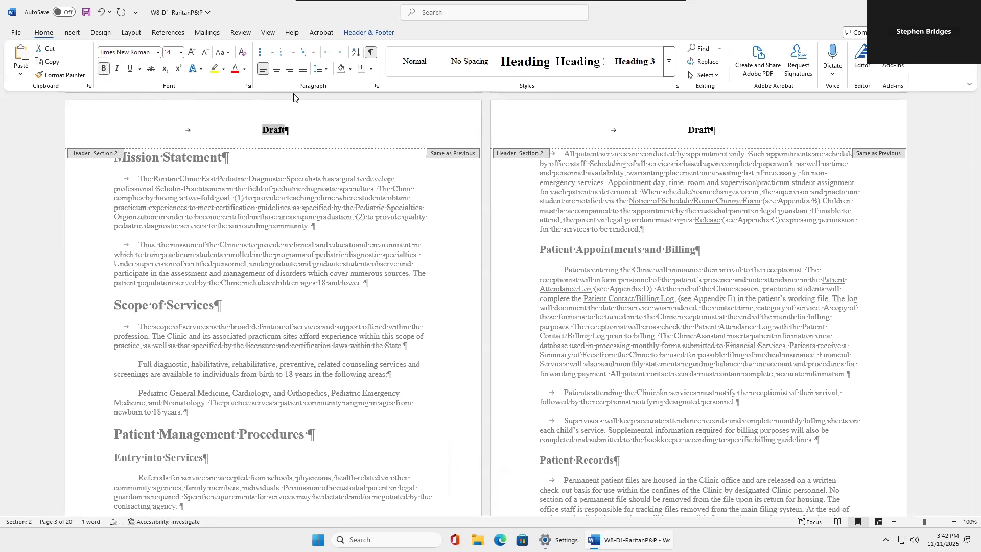
click(404, 143)
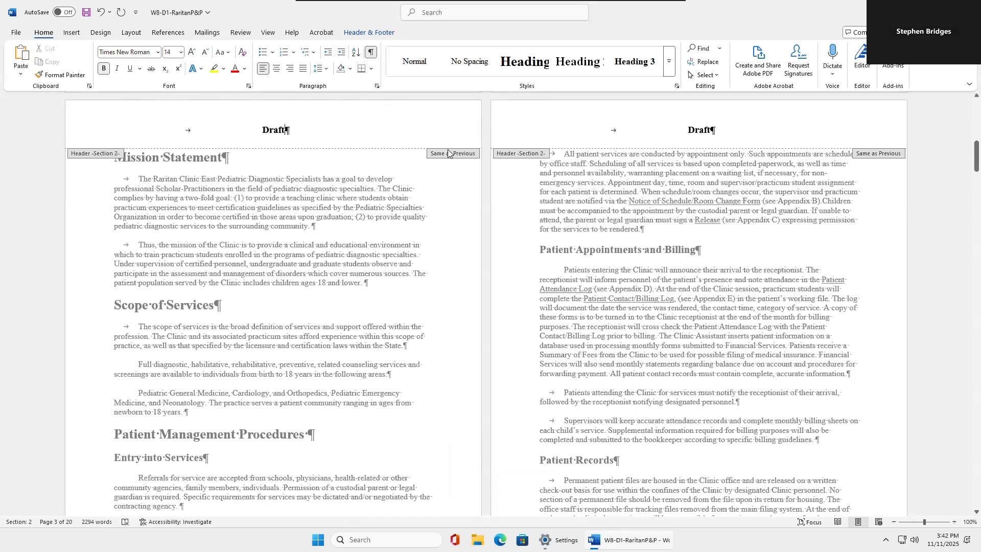
Compare the headers on the section 1 and section 2 pages, and return to the body text on page 3
scroll(448, 150, up, 10)
click(325, 139)
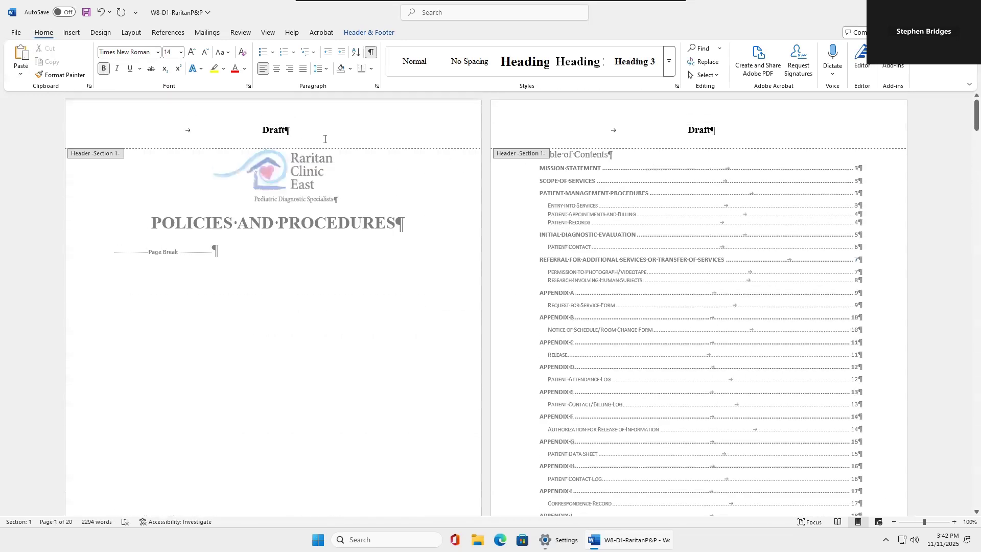
scroll(424, 144, down, 8)
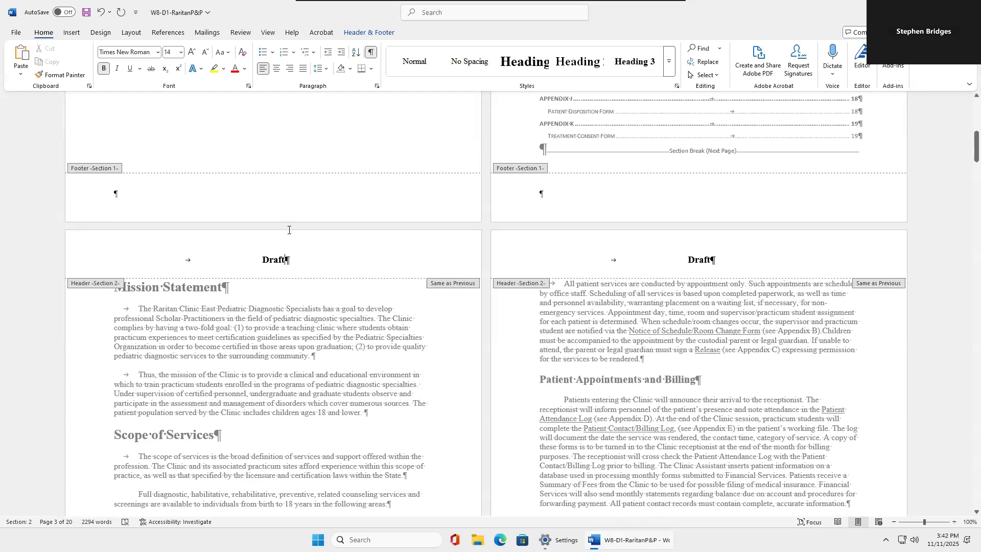
scroll(251, 412, down, 2)
scroll(251, 412, down, 4)
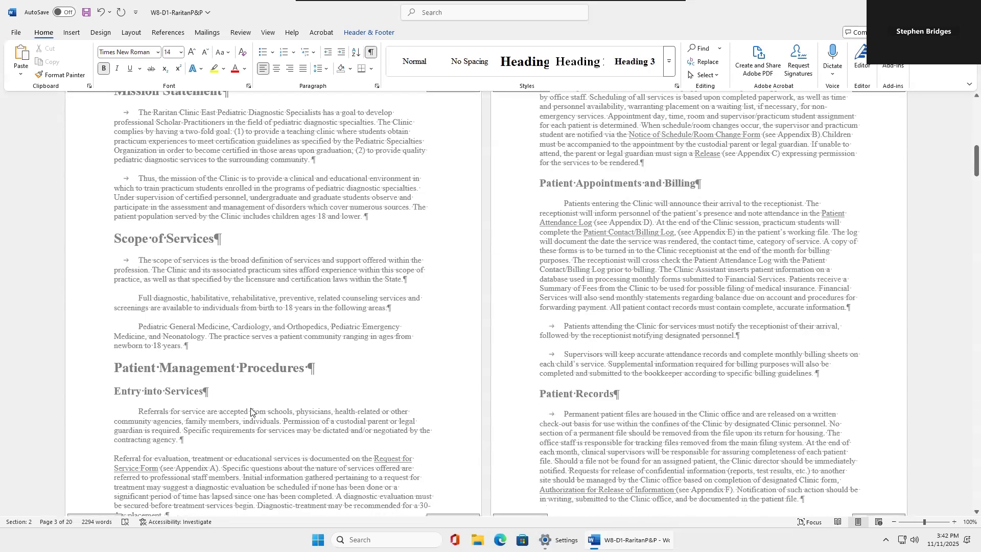
click(319, 211)
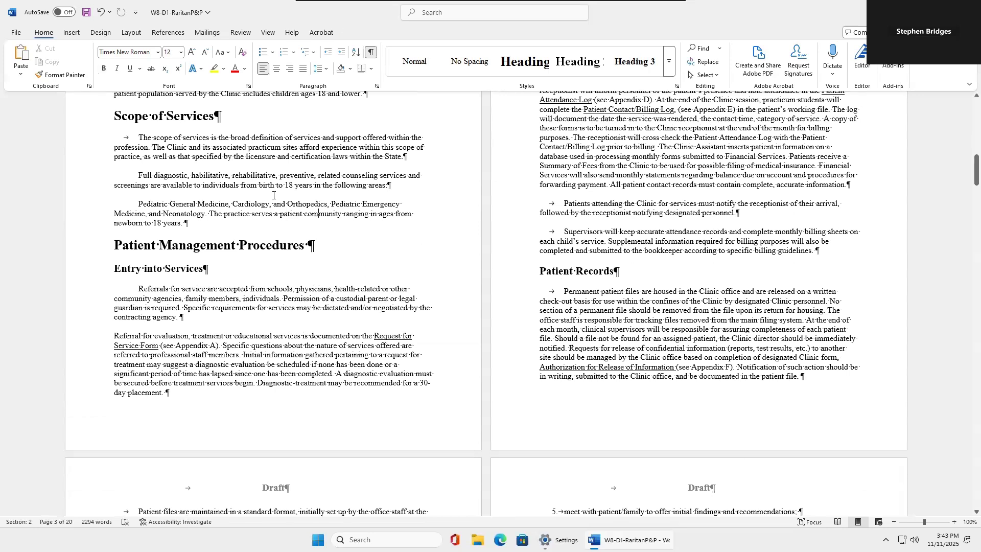
Open the section 2 footer for editing and unlink it from the previous section's footer
click(71, 32)
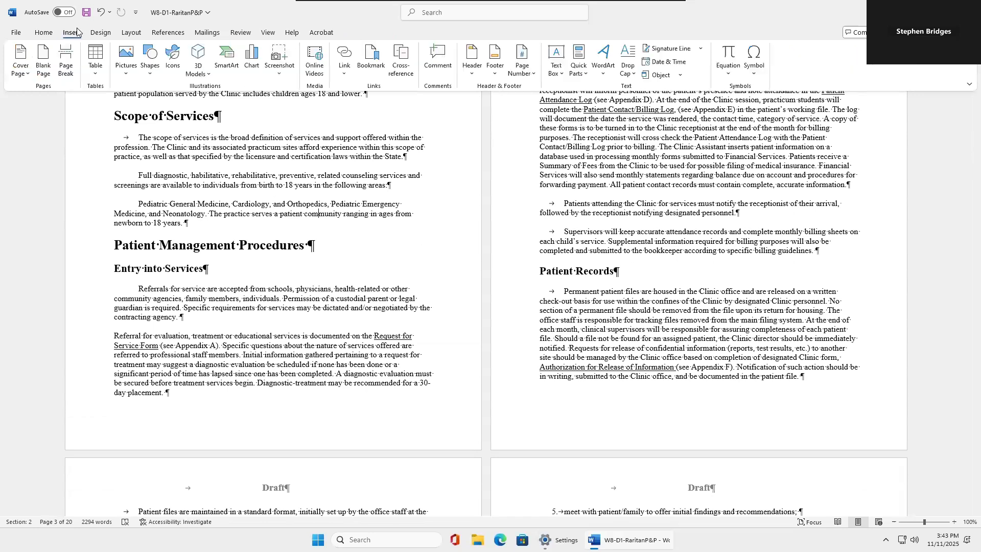
click(494, 77)
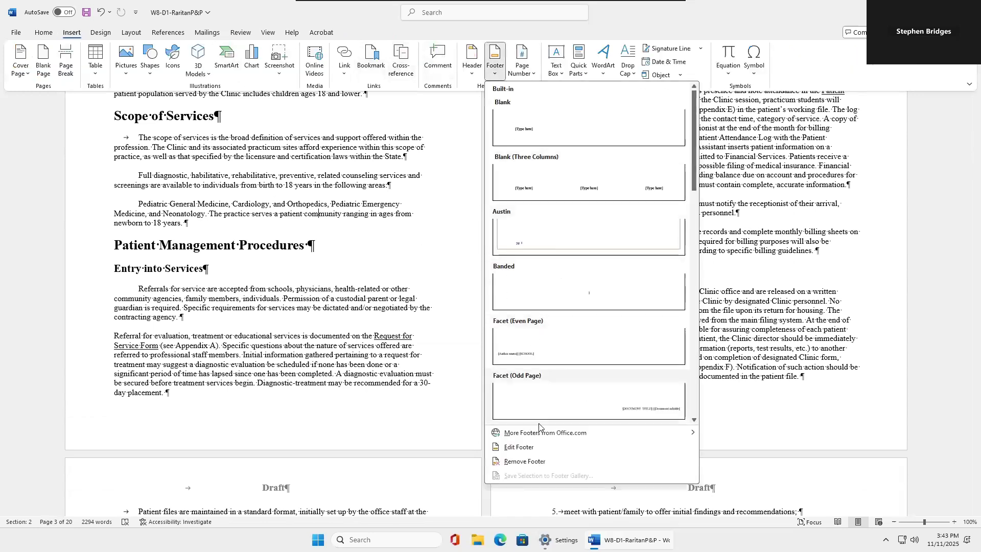
click(535, 453)
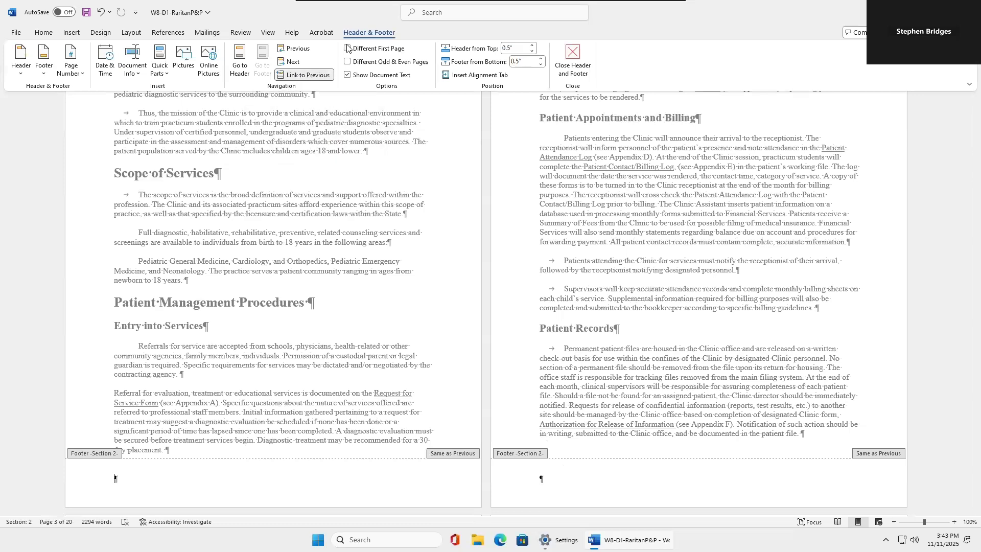
click(313, 76)
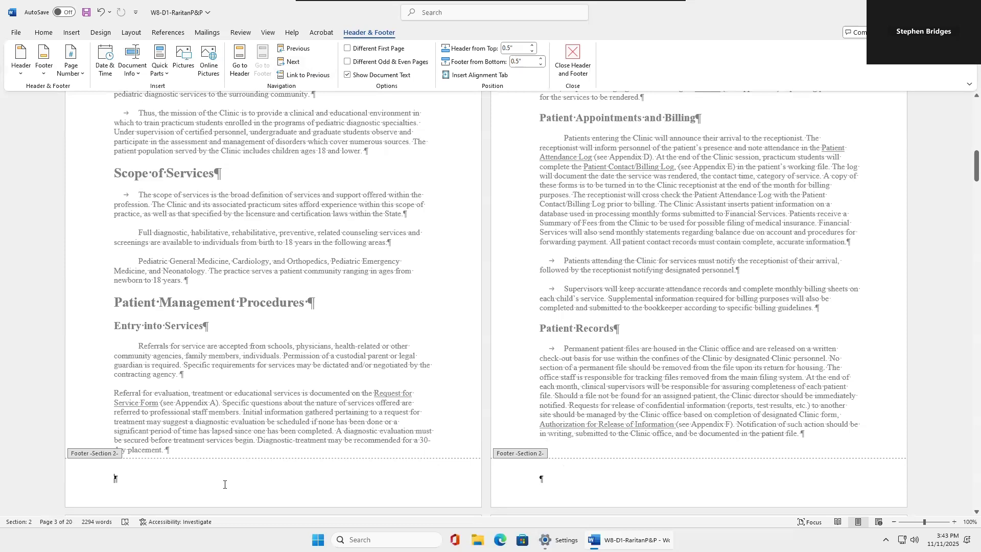
Enter "Policies and Procedures Manual" at the start of the section 2 footer
key(Caps_Lock)
text(Poli)
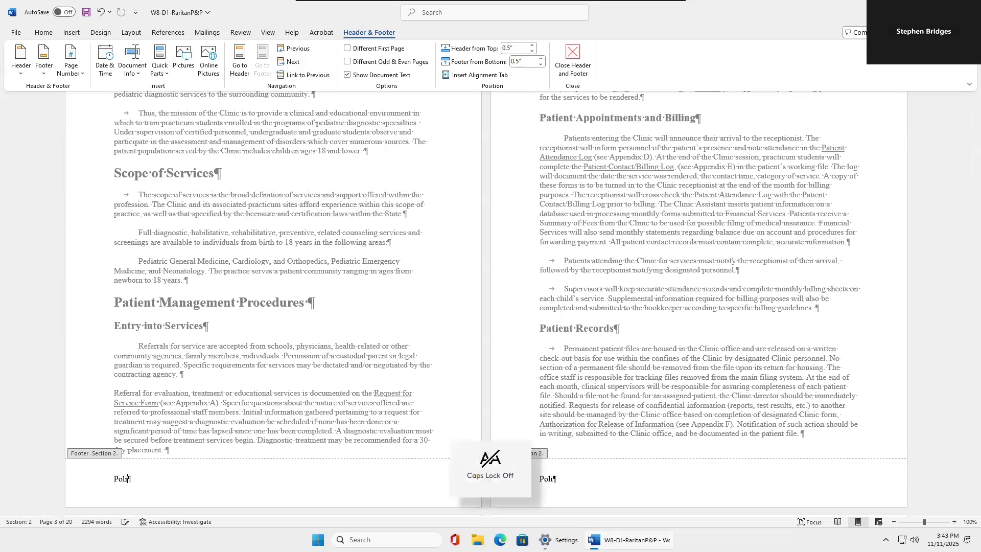
text(cies and Procedures)
key(Caps_Lock)
text(M)
key(Caps_Lock)
text(anual)
Enter "Raritan Clinic East" at the centre tab stop of the section 2 footer
key(Tab)
key(Caps_Lock)
text(R)
key(Caps_Lock)
text(aritan)
key(Caps_Lock)
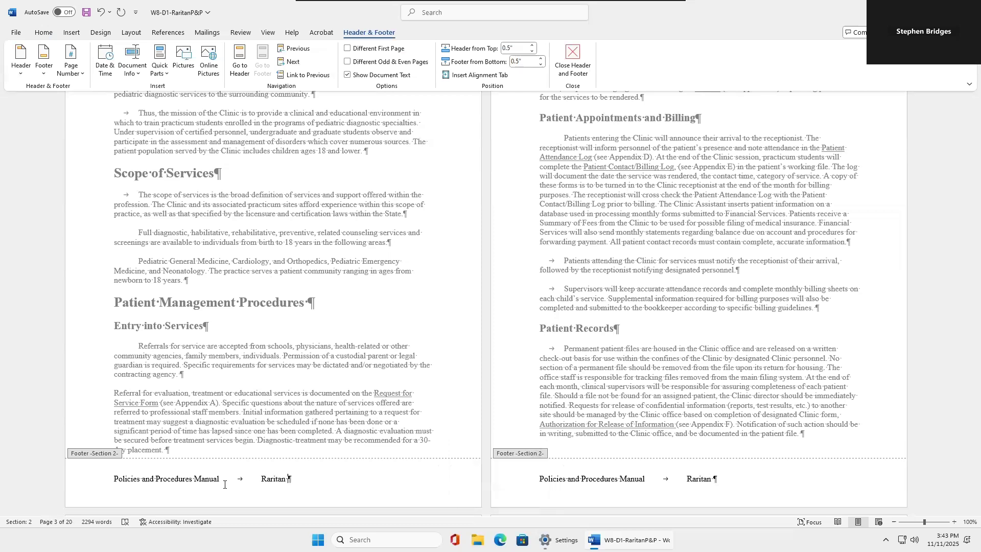
text(C)
key(Caps_Lock)
text(linic)
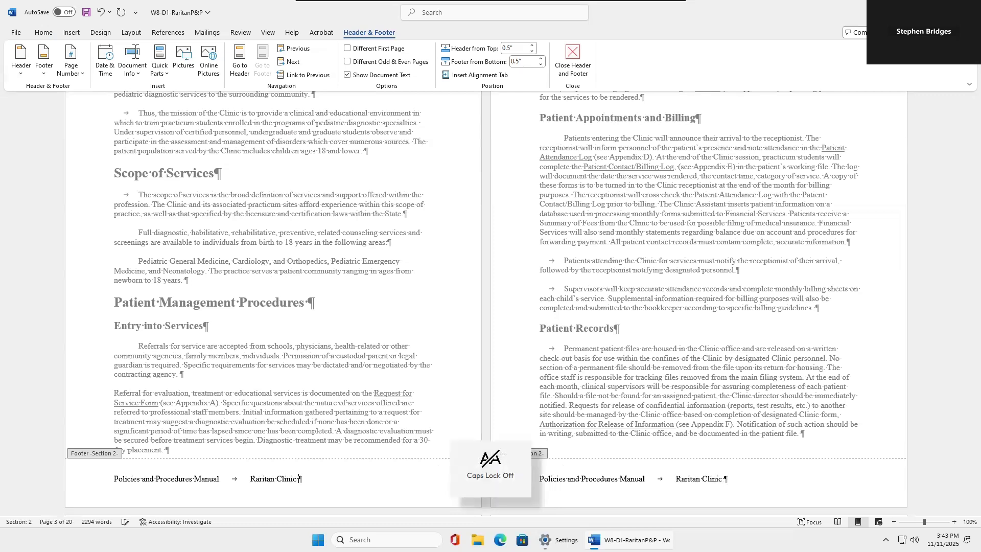
key(Caps_Lock)
text(E)
key(Caps_Lock)
text(ast)
Insert a Plain Number page number at the right tab stop of the section 2 footer
key(Tab)
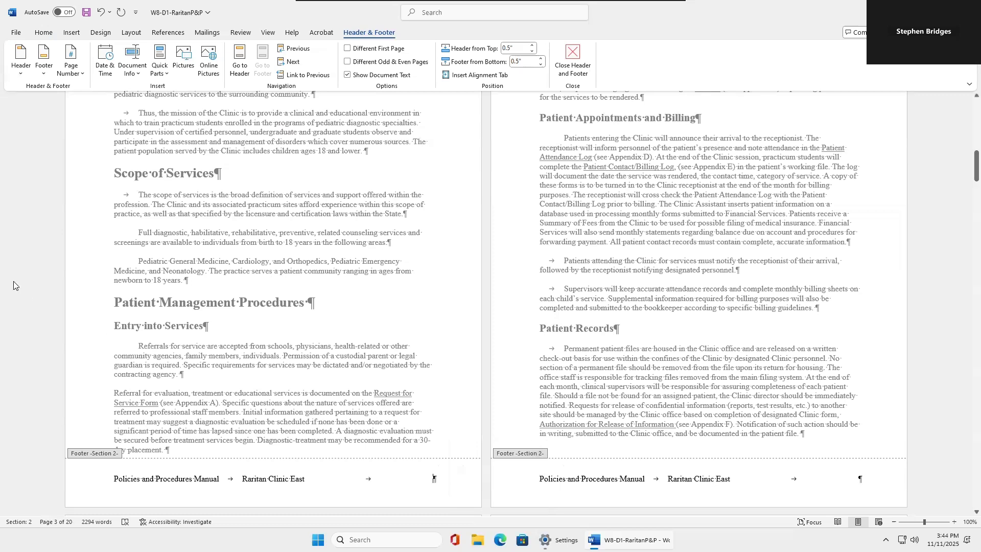
click(69, 77)
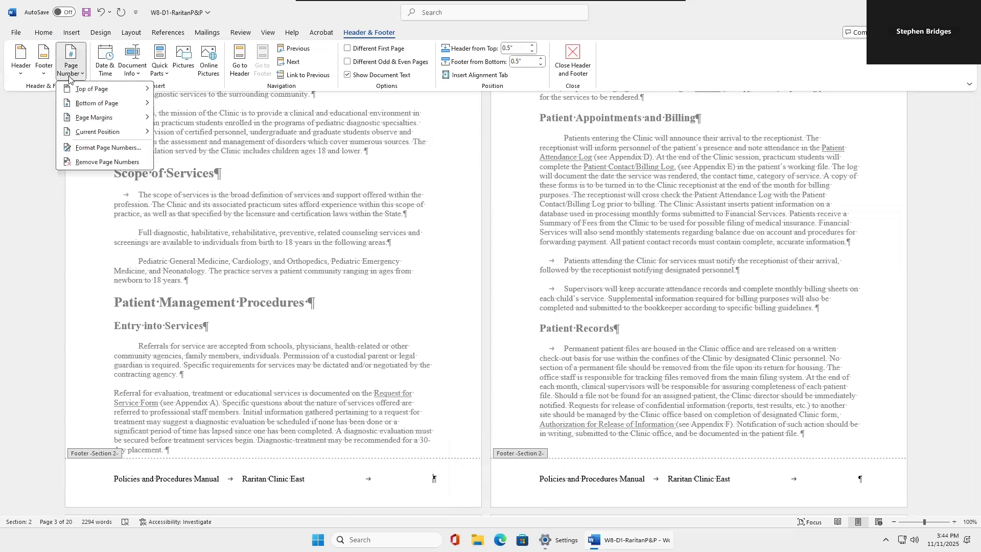
mouse_move(92, 134)
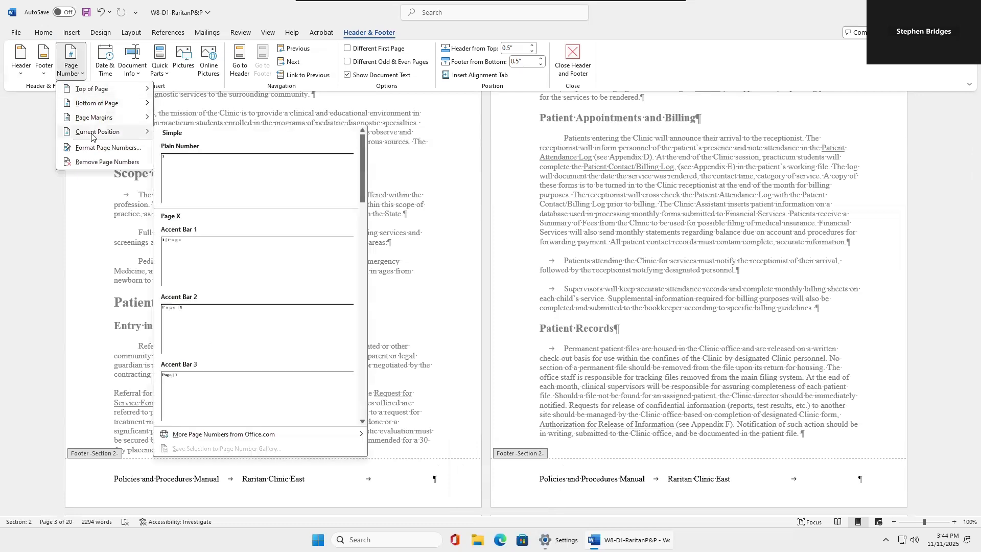
click(214, 172)
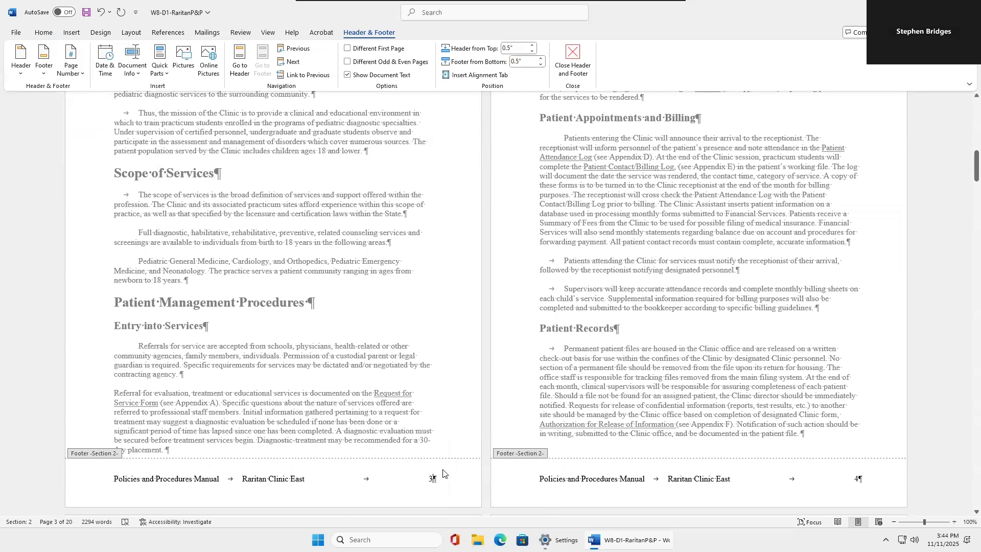
Set the section 2 page numbering to start at 1 instead of continuing from the previous section
scroll(443, 474, up, 8)
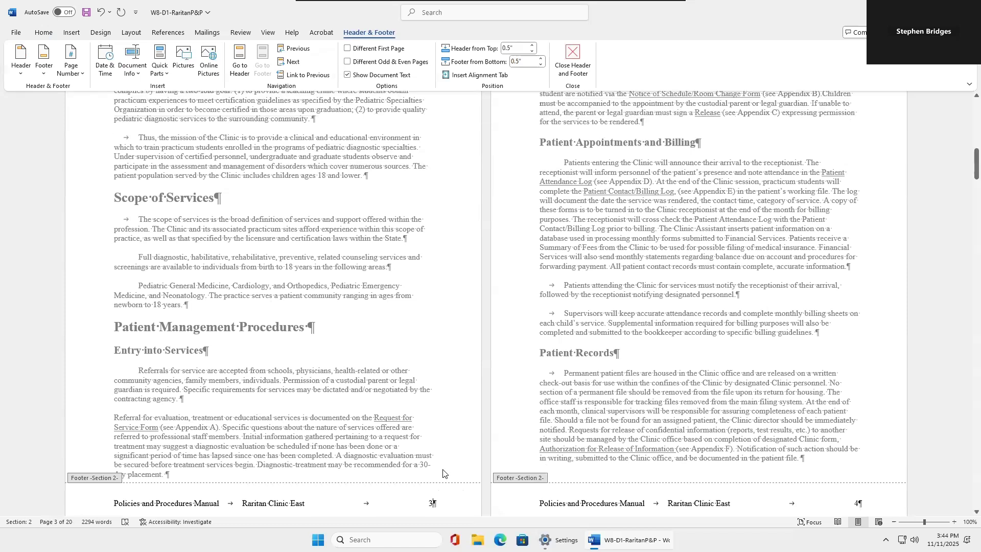
scroll(443, 474, up, 1)
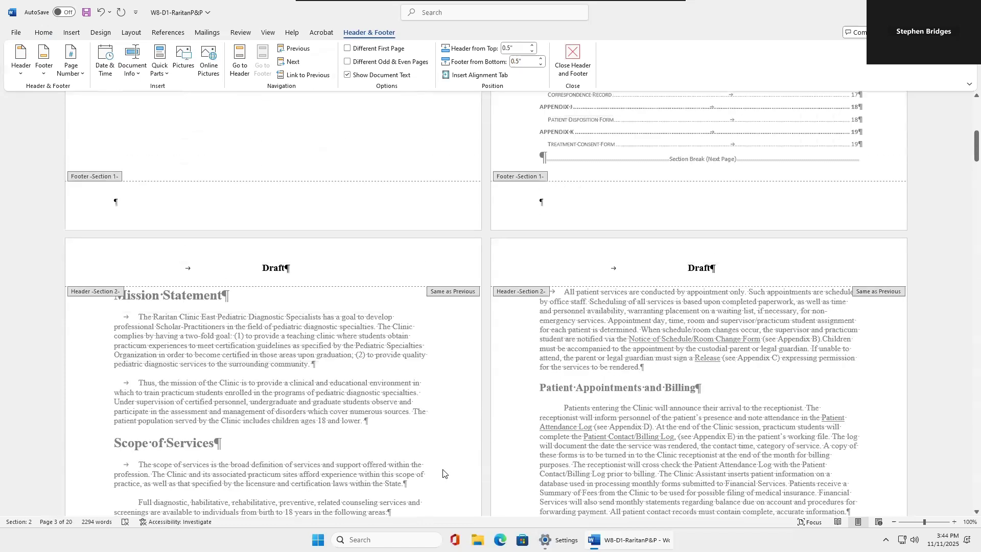
scroll(442, 474, down, 12)
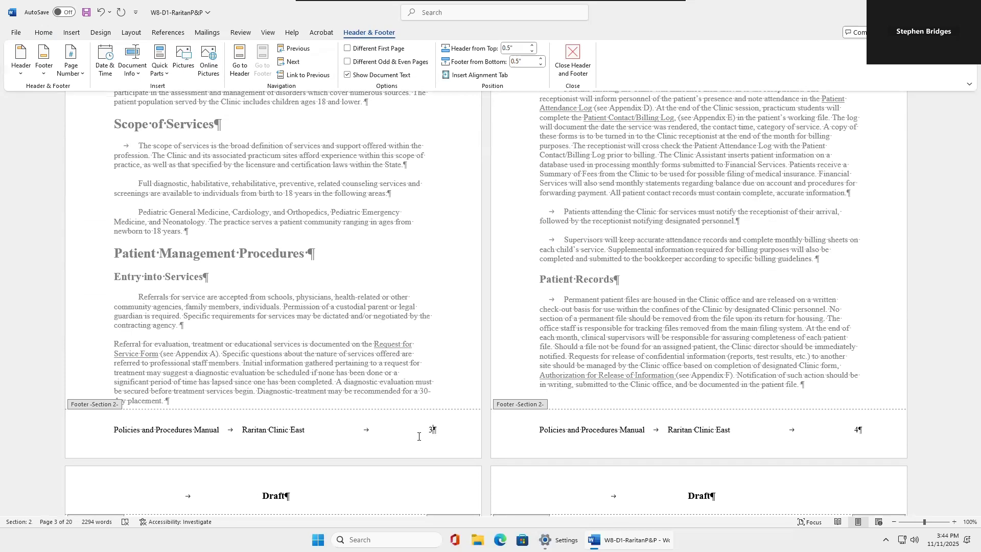
click(78, 73)
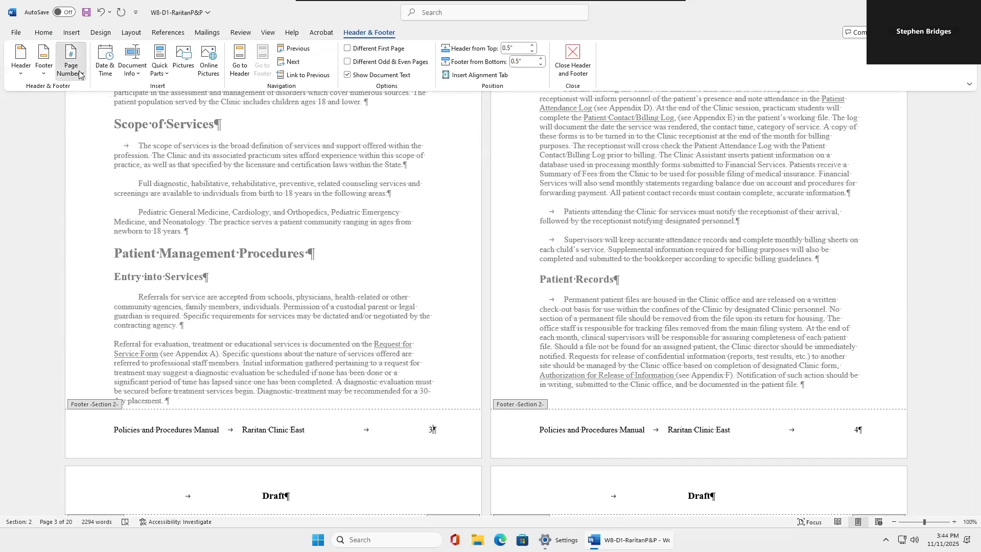
click(87, 149)
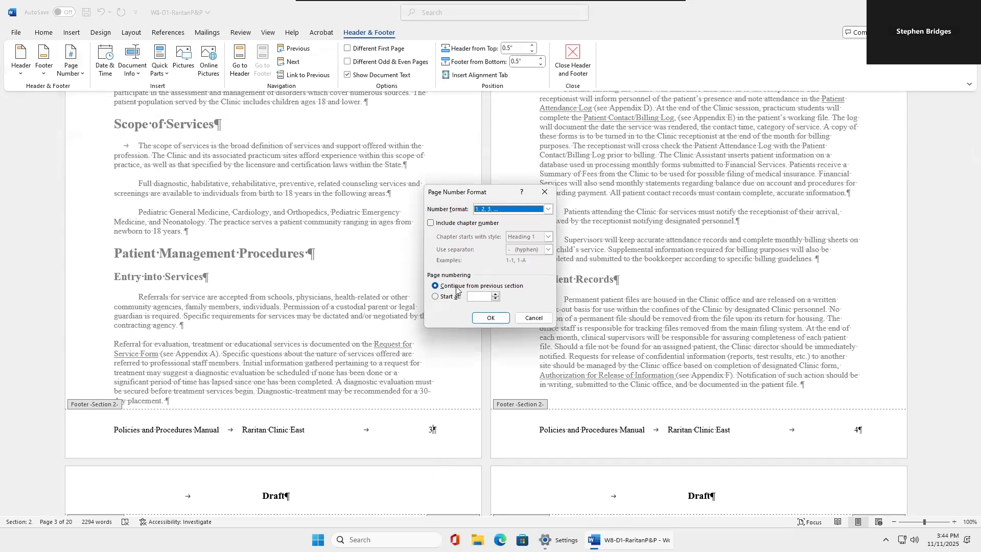
click(435, 296)
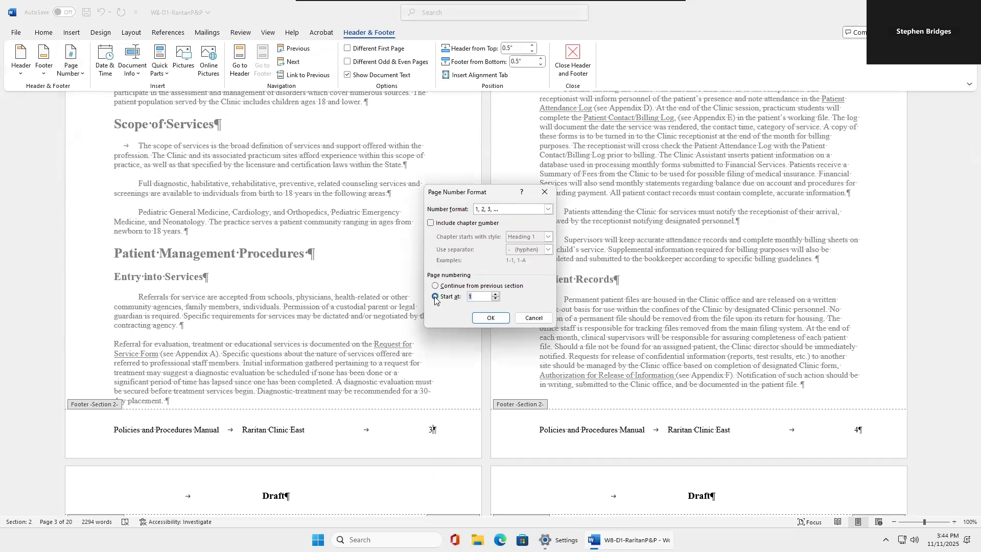
click(436, 286)
click(435, 297)
click(485, 317)
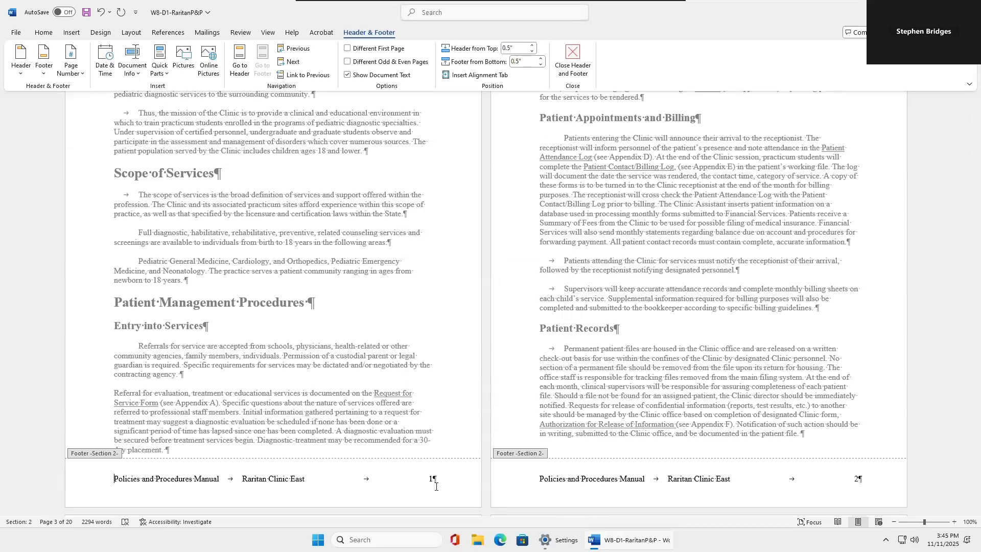
Close header and footer editing to return to the body text
scroll(623, 405, up, 7)
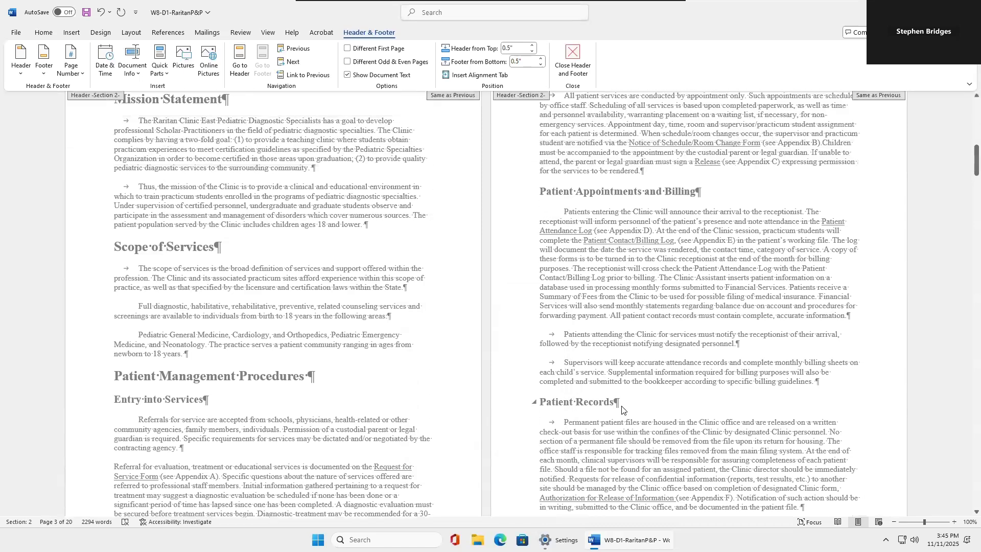
scroll(623, 405, up, 7)
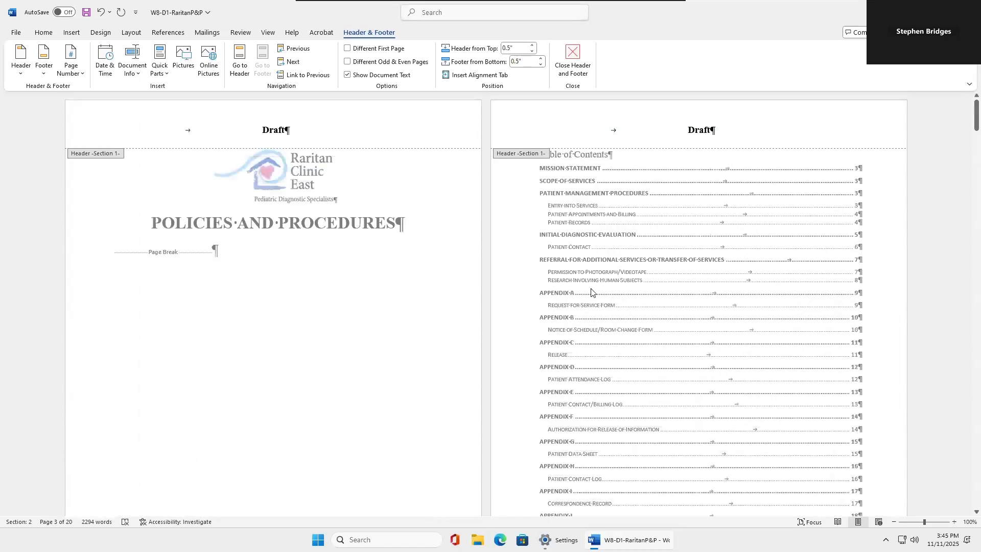
click(569, 63)
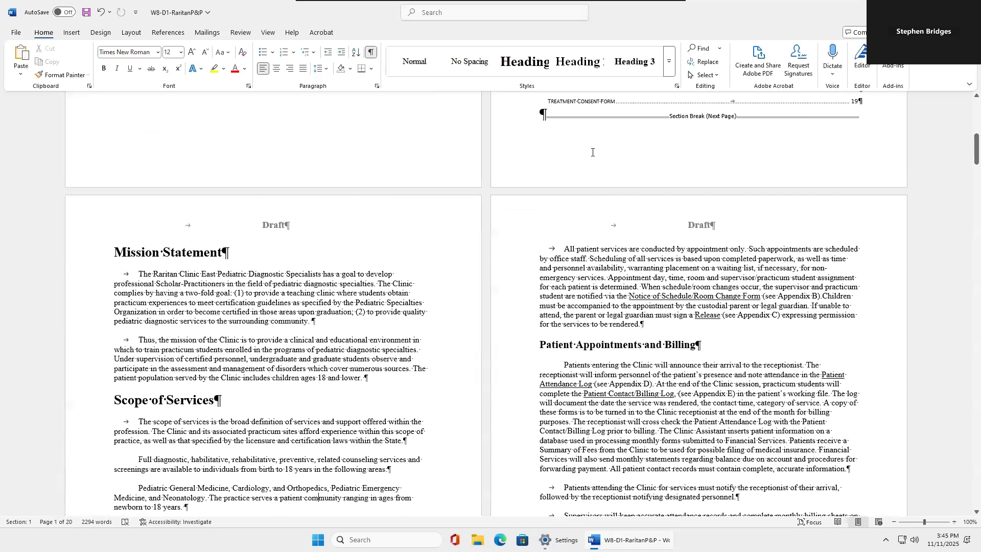
Update the table of contents to match the new page numbering, and deselect it
scroll(609, 214, up, 8)
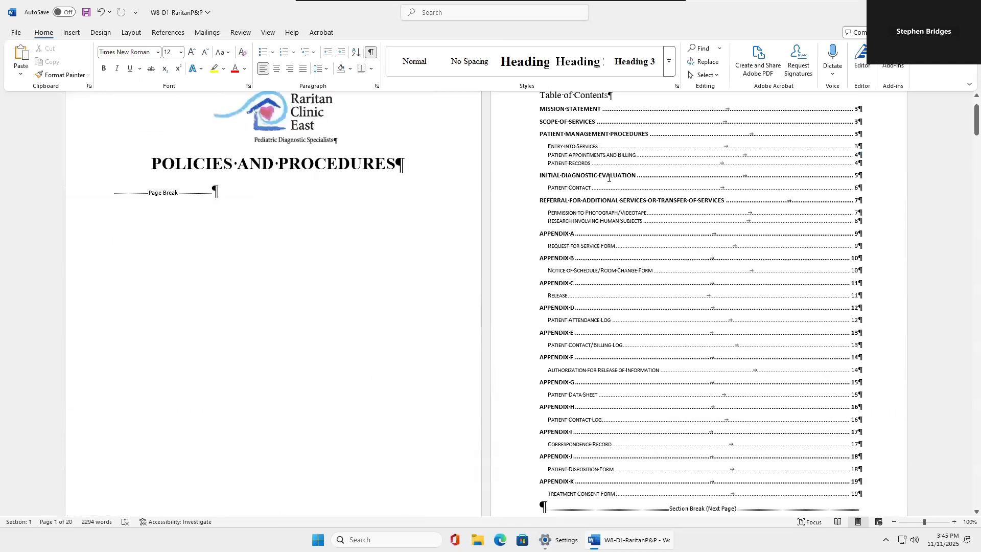
click(608, 143)
scroll(608, 163, up, 2)
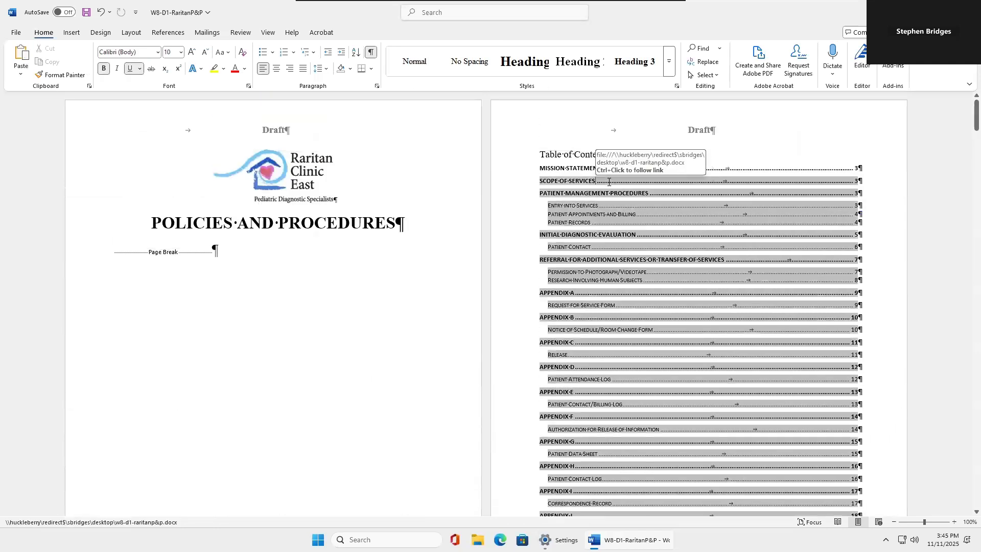
key(F9)
click(465, 268)
click(486, 283)
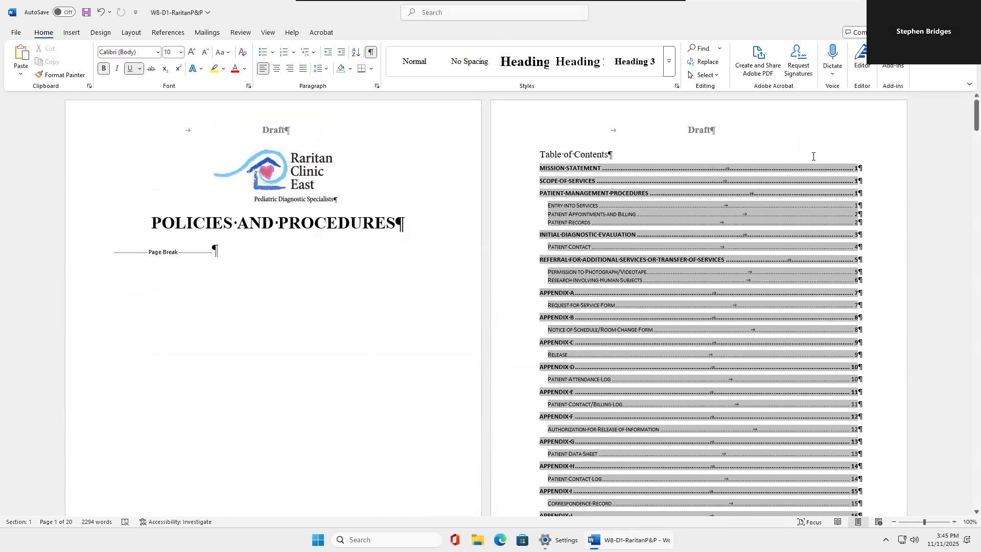
click(582, 223)
click(445, 308)
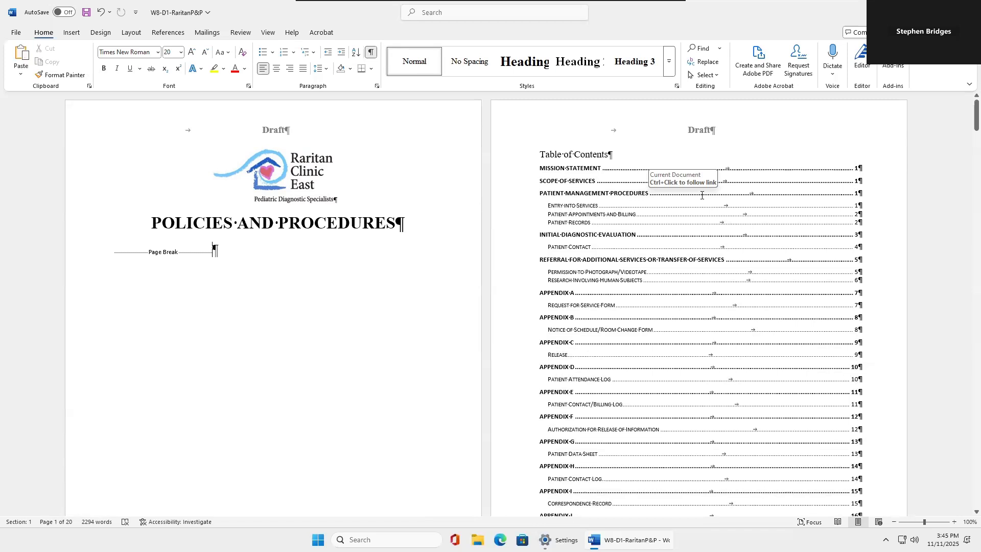
Check the table of contents against the section 2 footers and save the document
scroll(455, 285, down, 7)
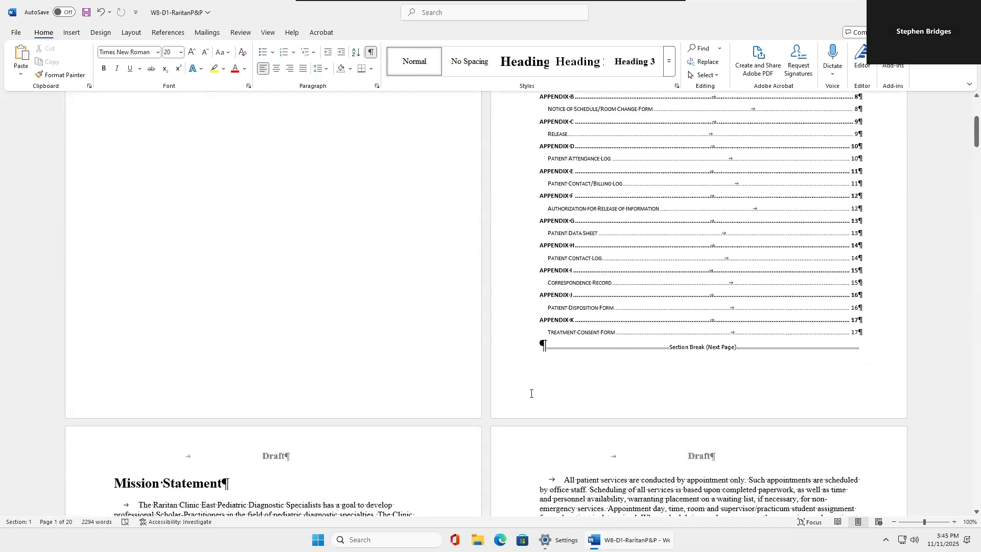
scroll(452, 352, up, 7)
scroll(452, 351, down, 10)
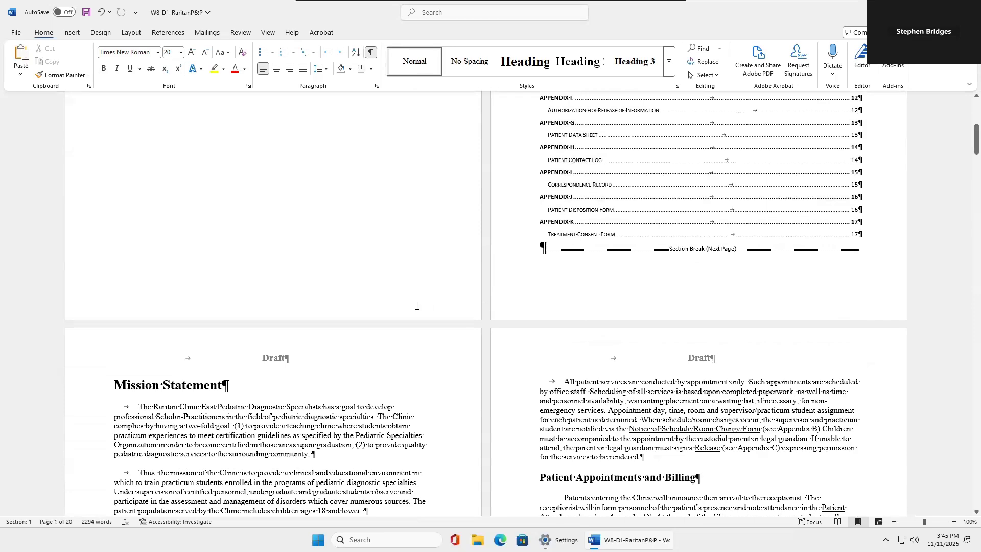
scroll(433, 308, down, 16)
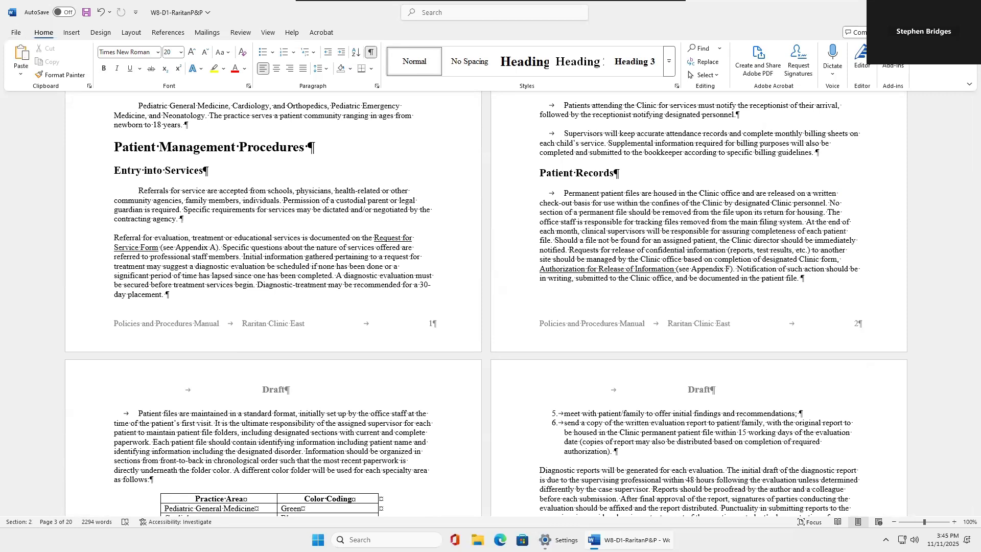
click(86, 12)
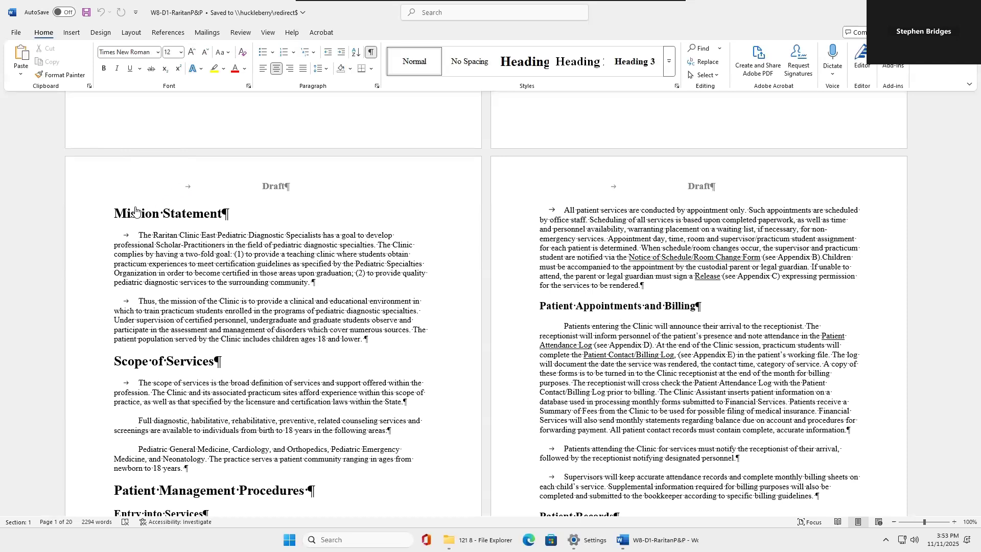
Mark the "Mission Statement" heading as an index entry with the main entry "Goals" for the current page
key(Num_Lock)
drag(127, 213, 199, 210)
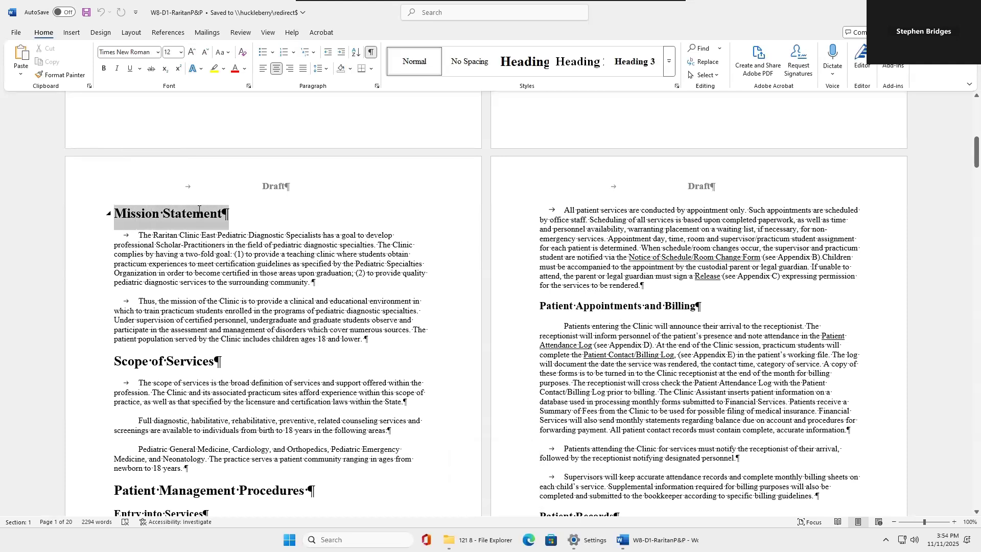
click(176, 34)
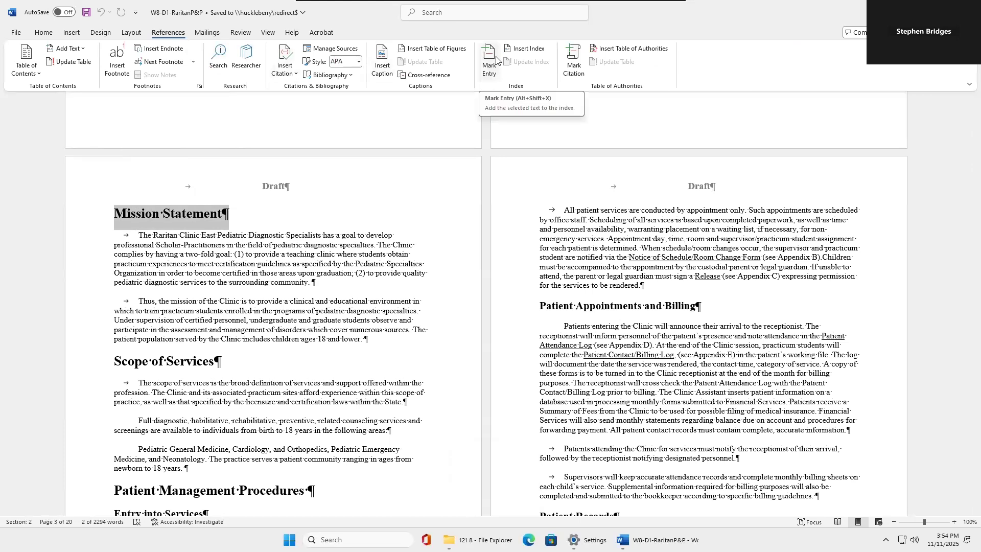
click(491, 60)
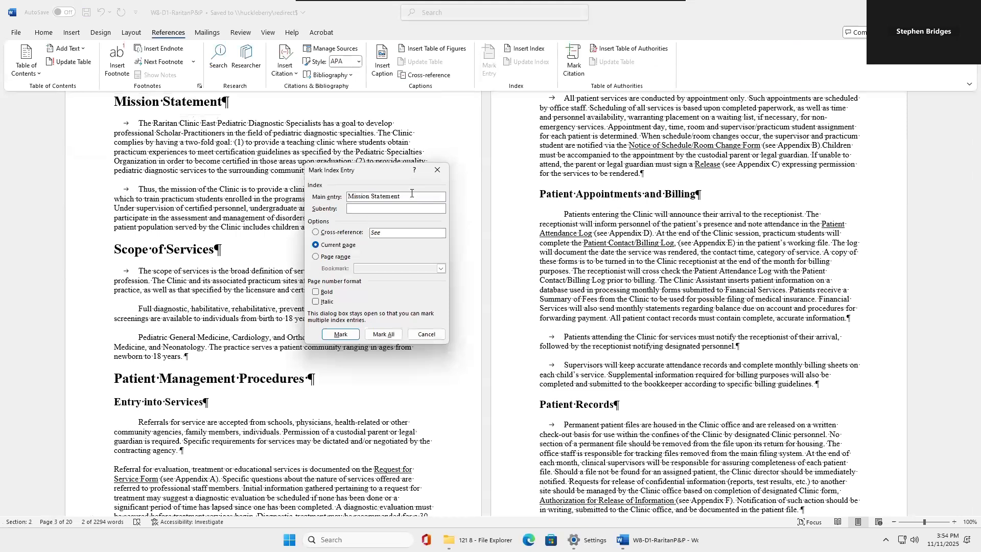
drag(411, 197, 344, 201)
key(Caps_Lock)
text(G)
key(Caps_Lock)
text(oals)
click(341, 333)
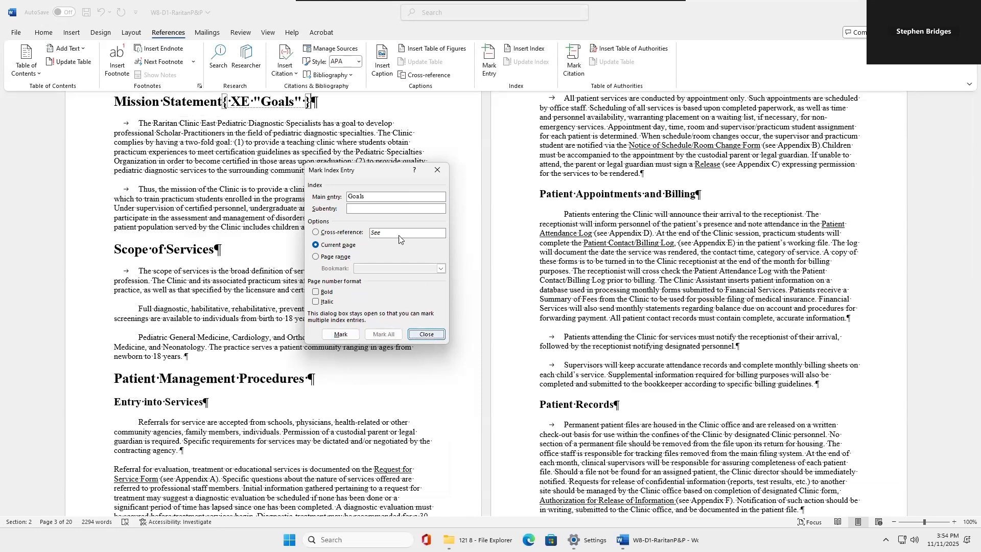
Mark the word "specialties" in the second Mission Statement paragraph as an index entry for the current page
drag(357, 169, 586, 159)
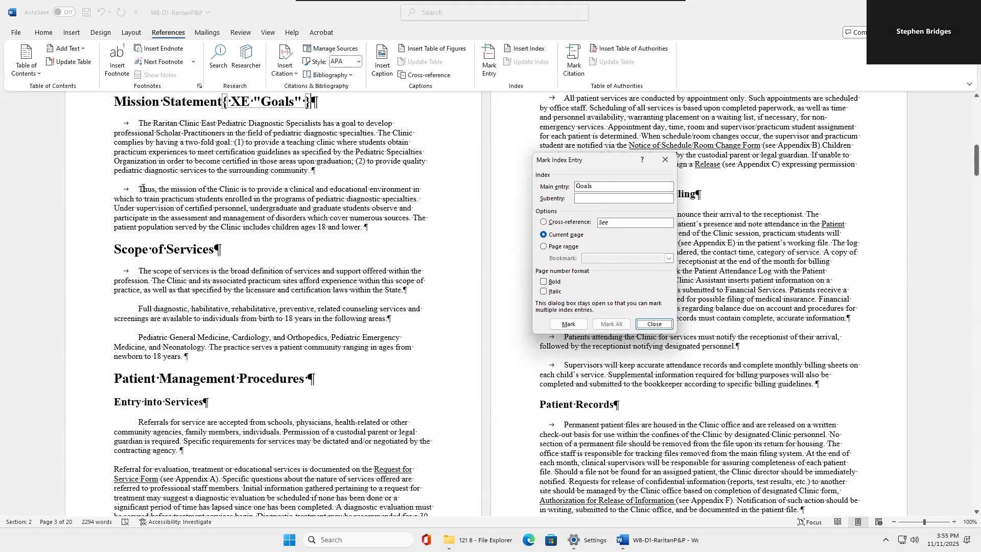
click(383, 200)
drag(384, 200, 510, 206)
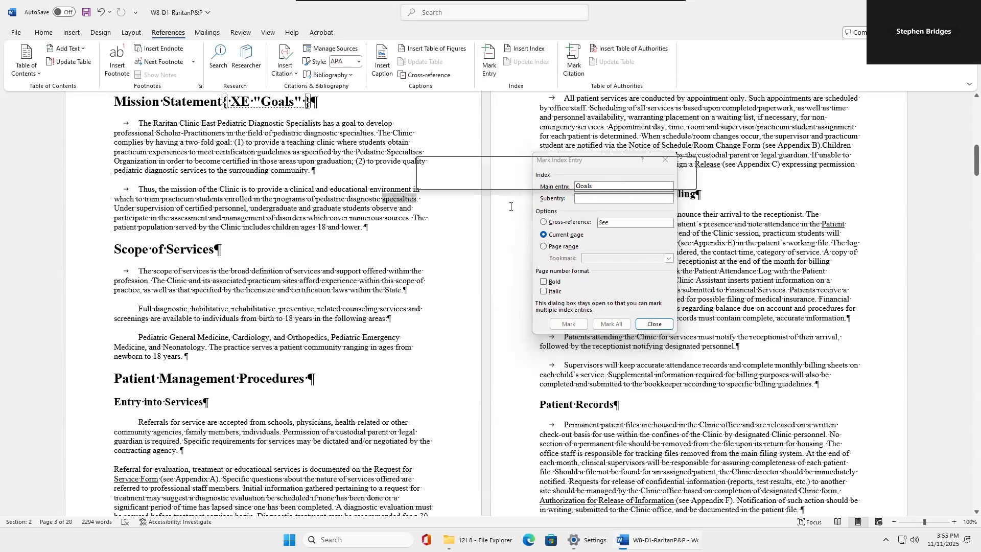
click(576, 216)
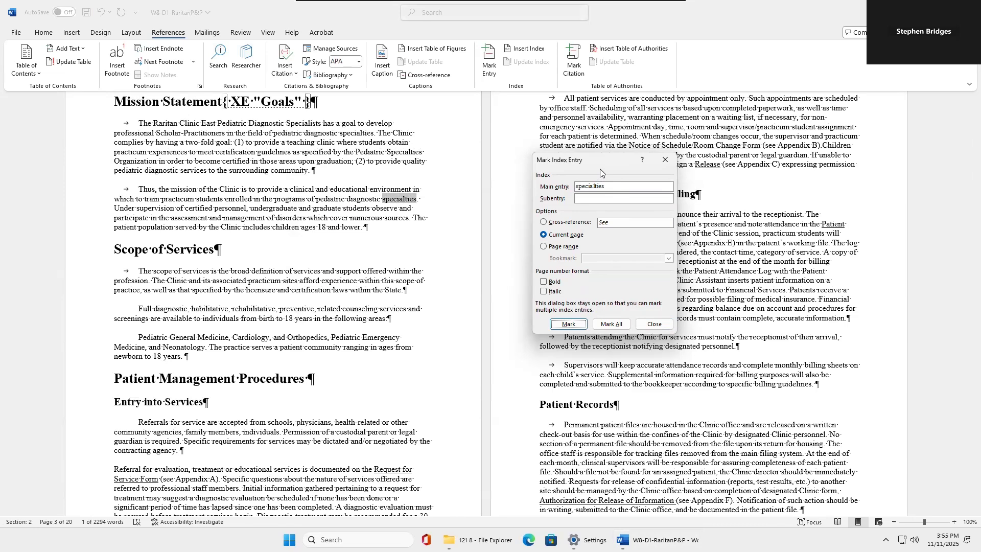
click(577, 325)
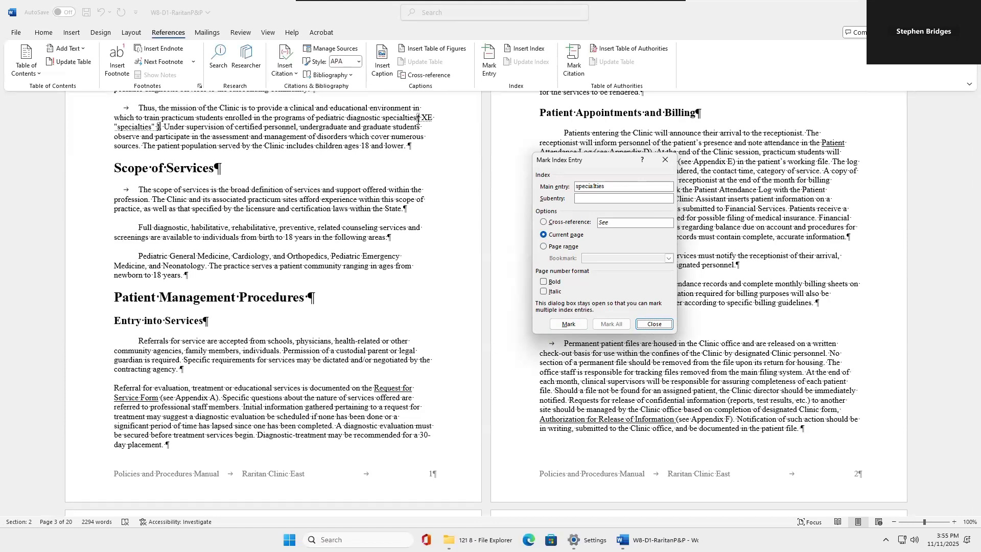
Mark "General Medicine" in the Scope of Services section as an index entry for the current page
click(172, 253)
drag(172, 254, 228, 257)
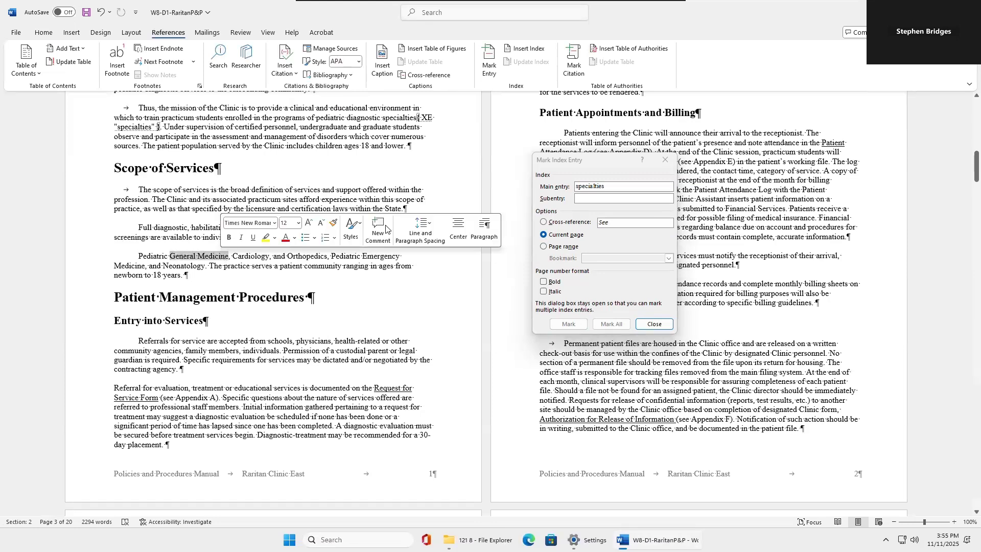
click(558, 176)
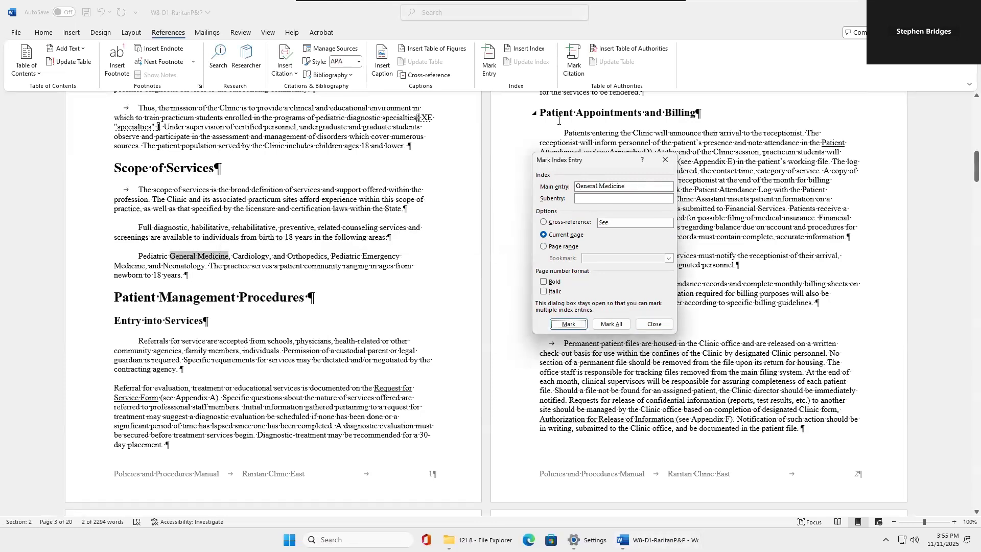
click(562, 325)
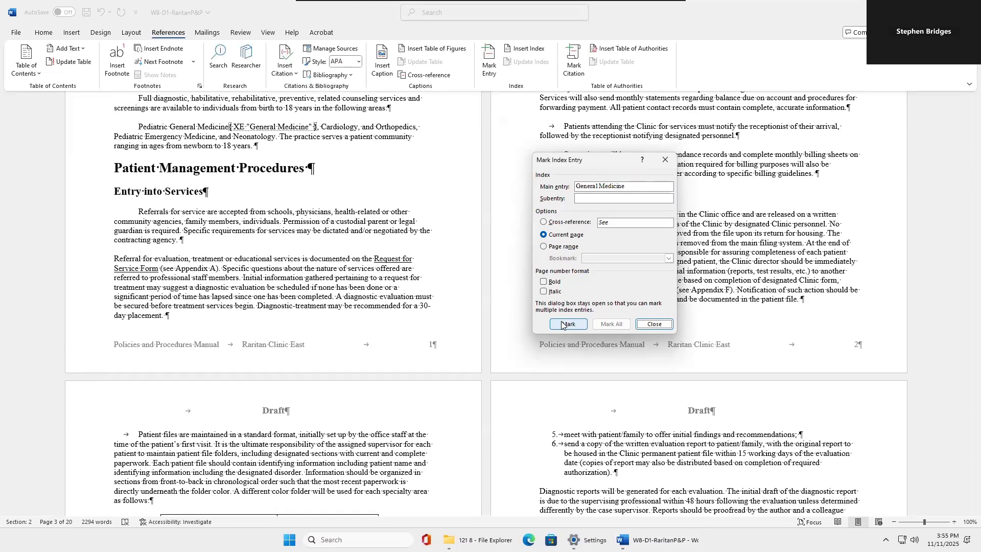
Mark the word "Patient" in the "Patient Appointments and Billing" heading as an index entry for the current page
drag(607, 166, 260, 133)
scroll(577, 221, up, 8)
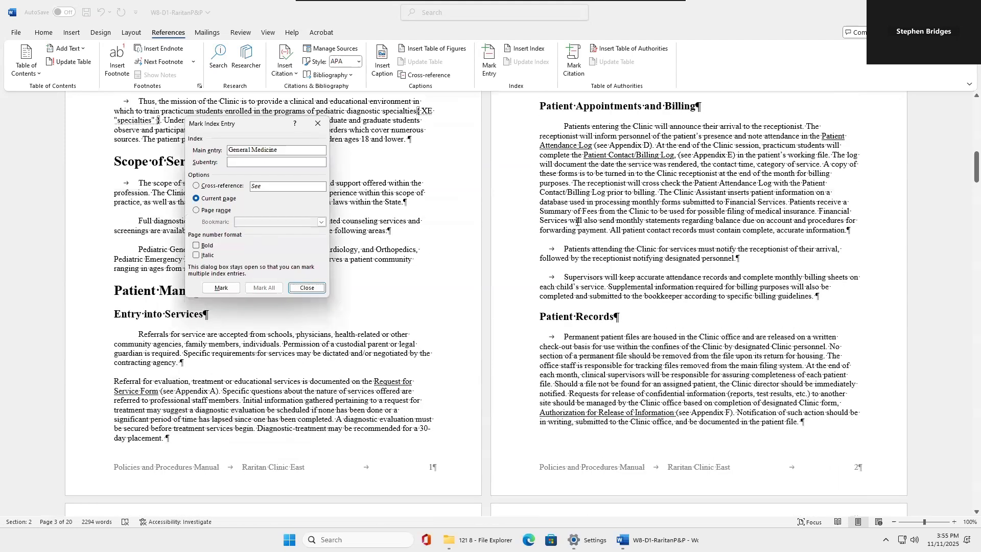
scroll(578, 221, up, 2)
click(572, 254)
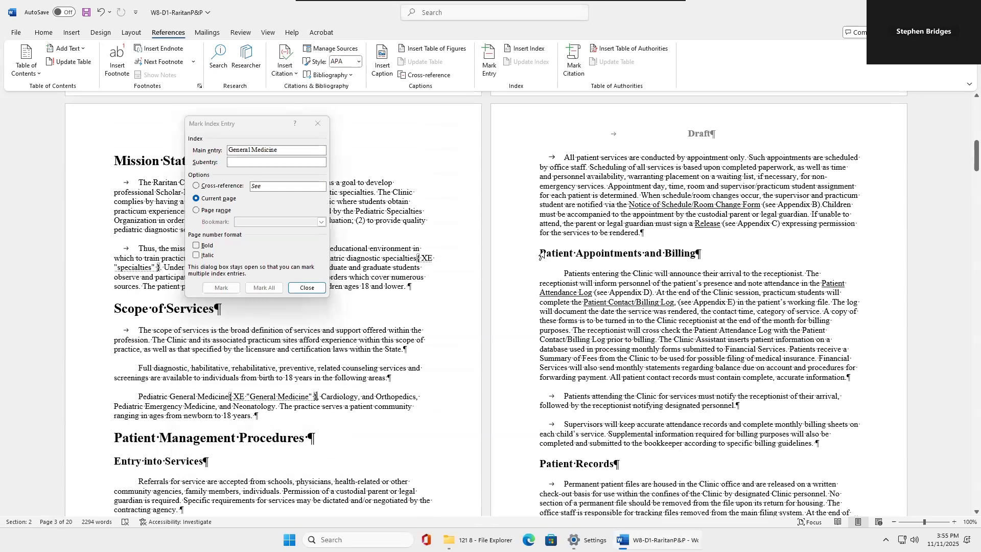
drag(574, 251, 525, 256)
click(261, 212)
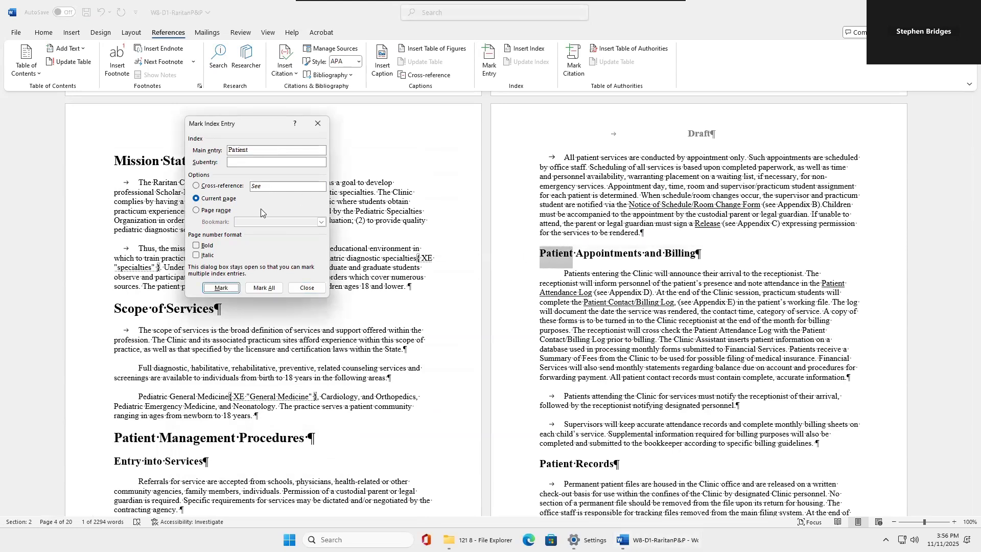
click(220, 288)
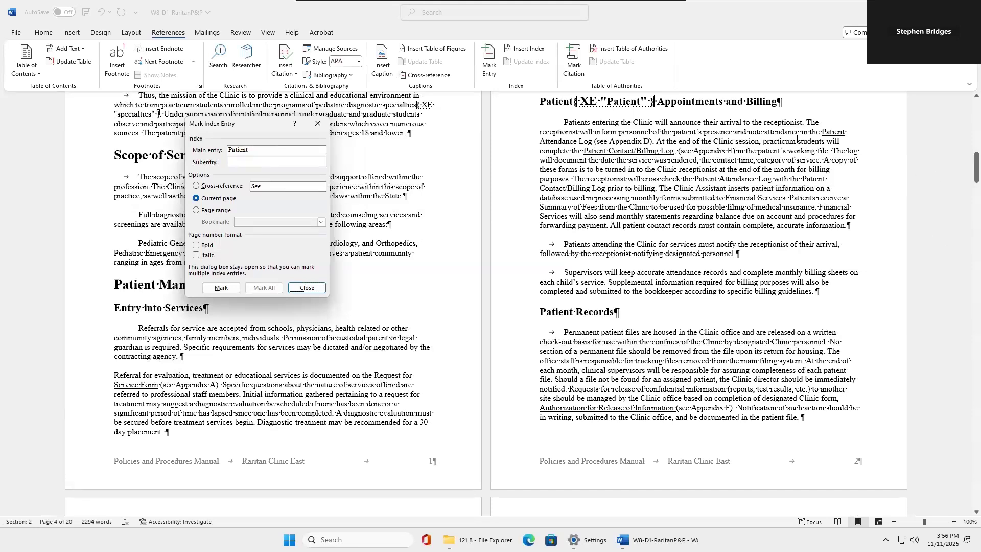
Mark all occurrences of the capitalized word "Billing" as index entries, starting from the "Patient Appointments and Billing" heading
scroll(797, 160, up, 1)
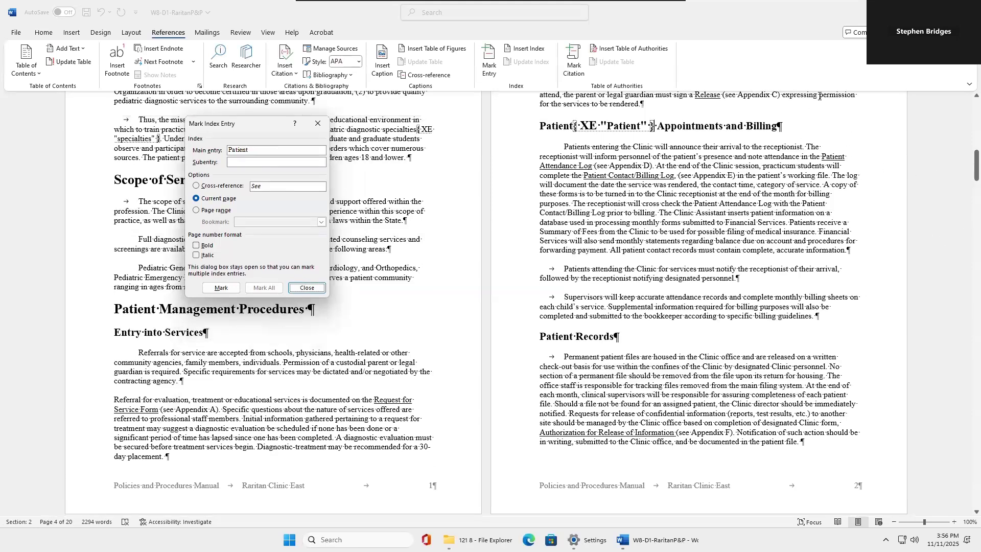
click(756, 127)
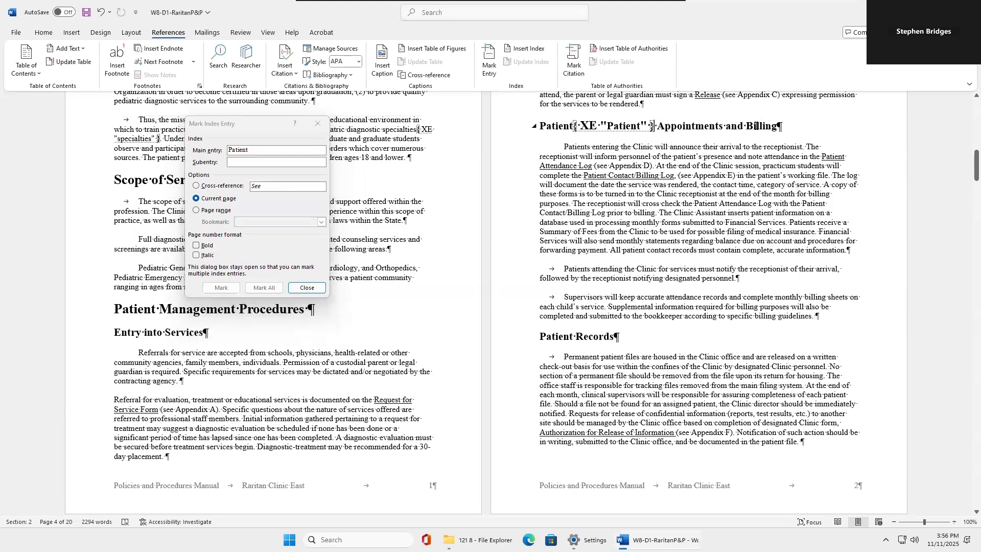
drag(746, 125, 778, 125)
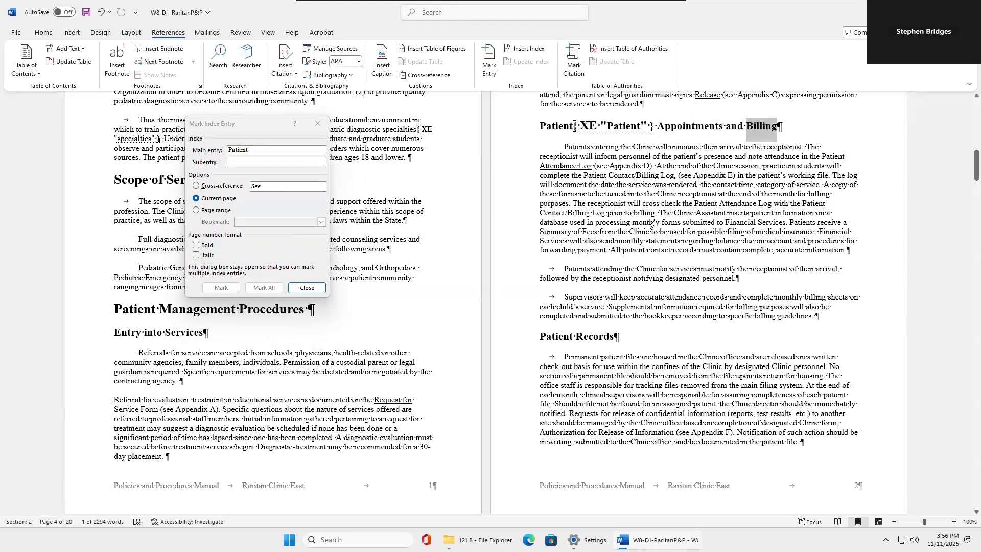
click(291, 177)
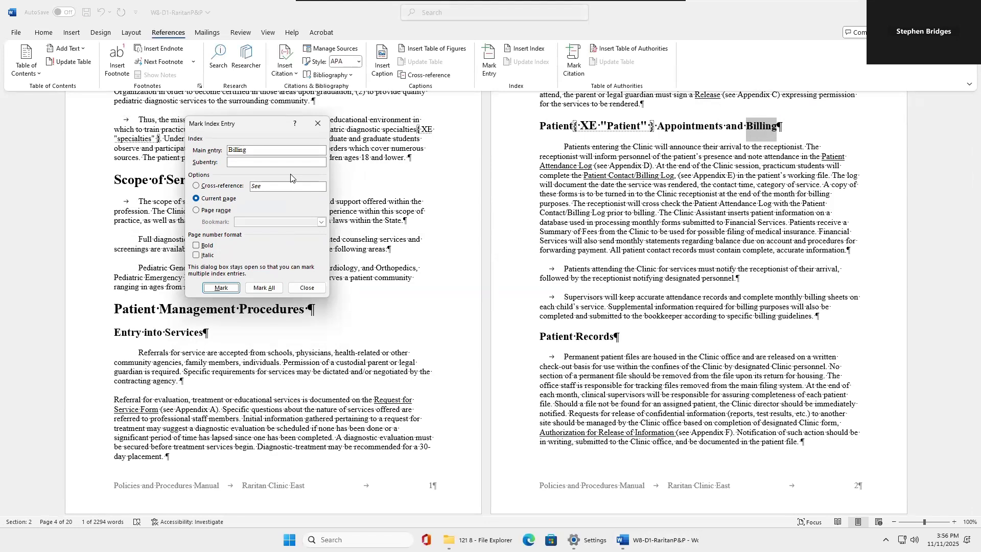
click(265, 289)
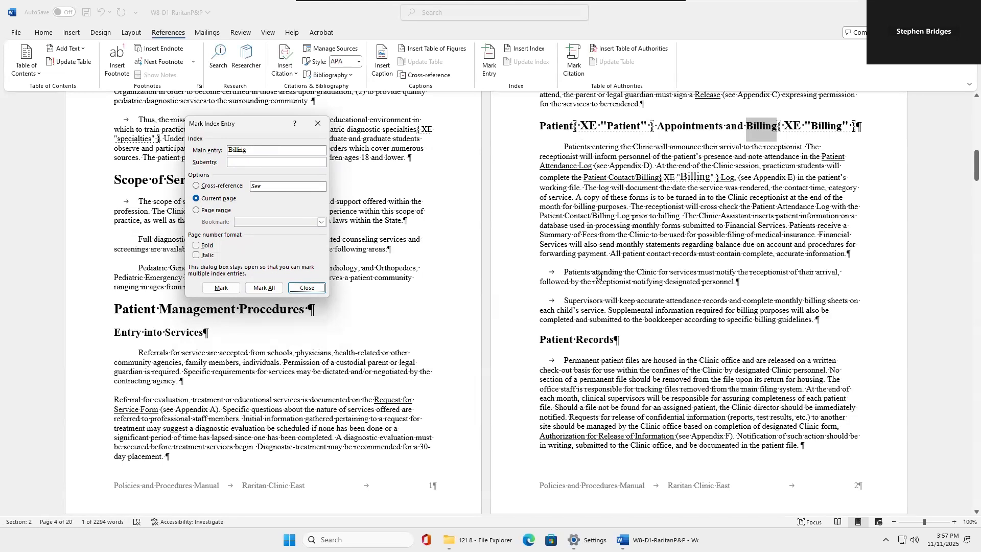
Mark all occurrences of the lowercase word "billing" as index entries, using the one in the paragraph about supervisors' monthly billing sheets
click(802, 304)
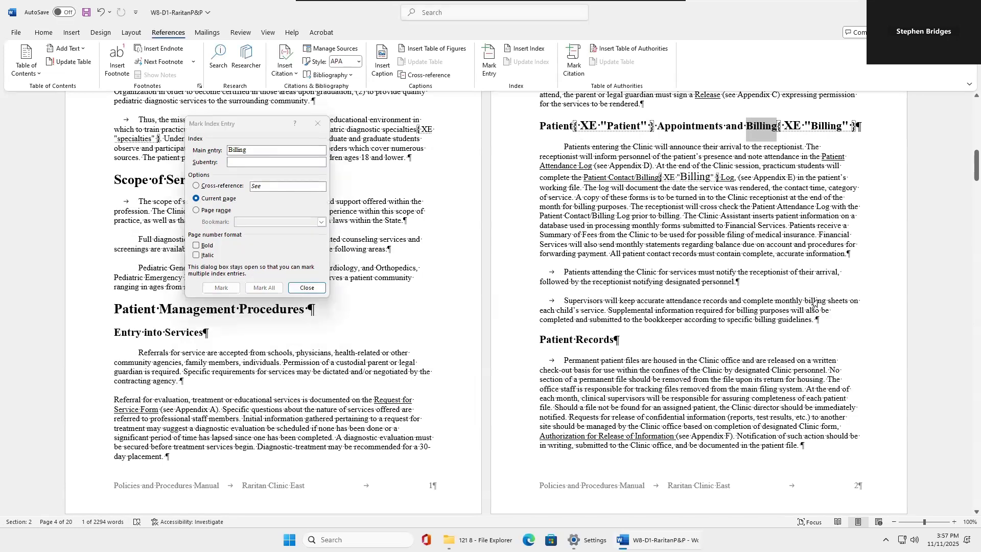
drag(825, 303, 804, 303)
click(230, 204)
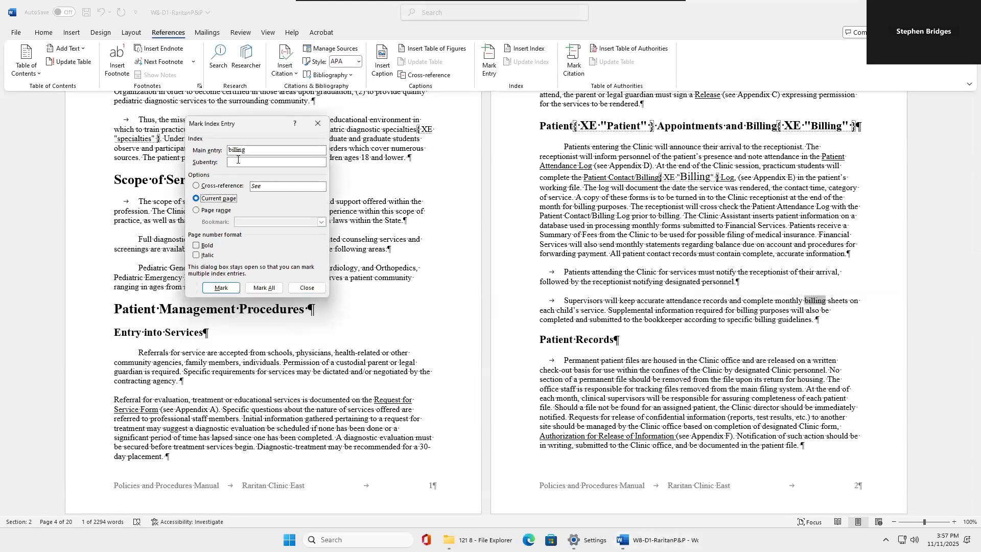
click(263, 288)
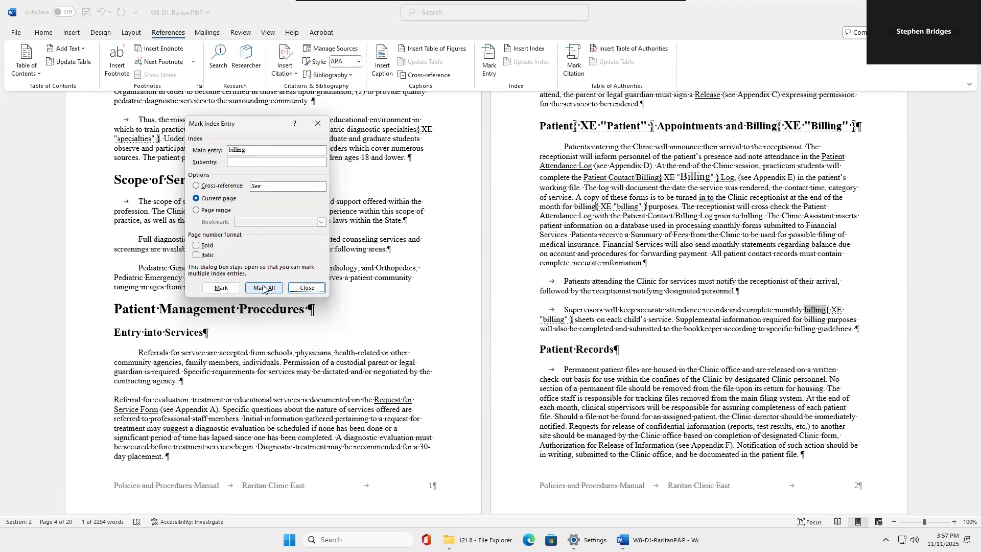
click(263, 288)
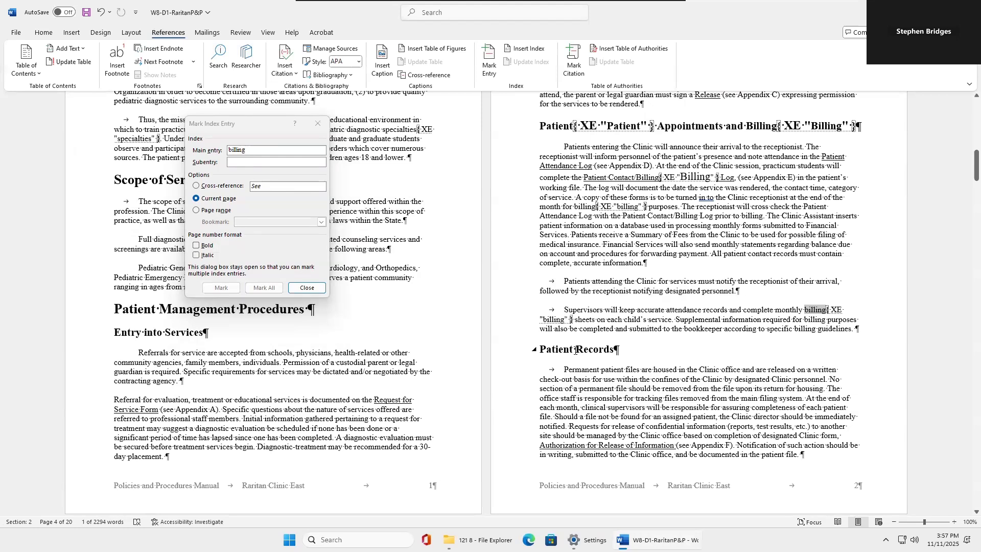
Mark "Patient" in the "Patient Records" heading as an index entry with the subentry "records", and finish marking
drag(576, 350, 453, 329)
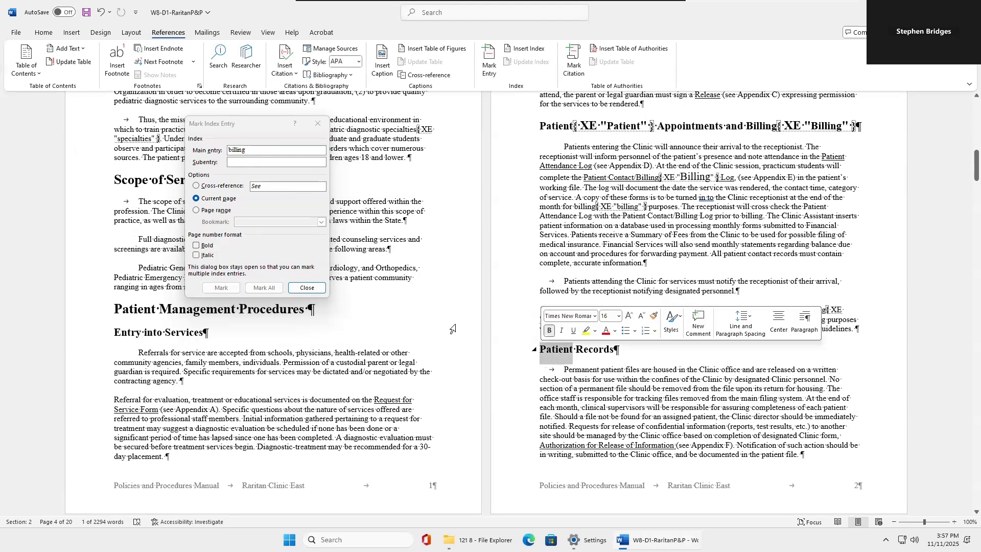
click(306, 255)
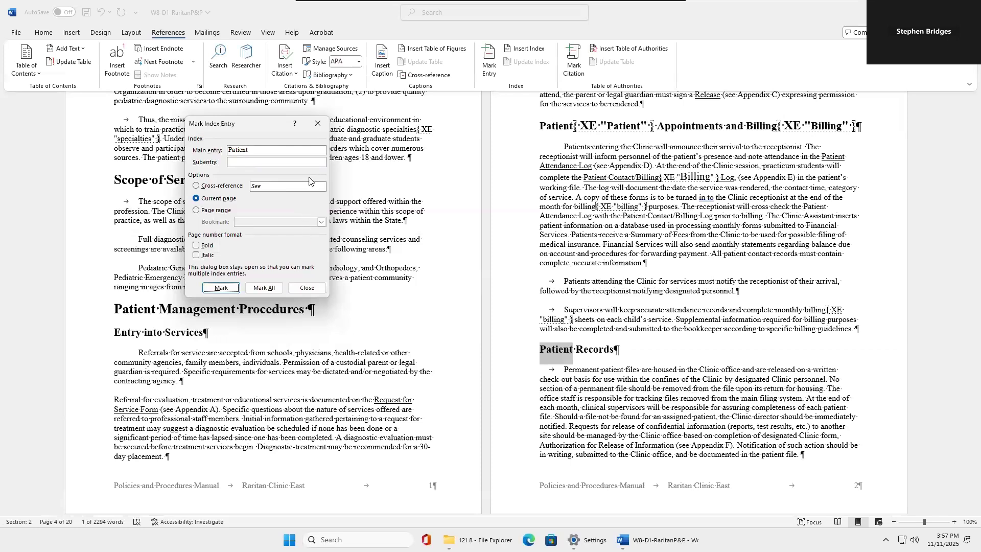
click(277, 165)
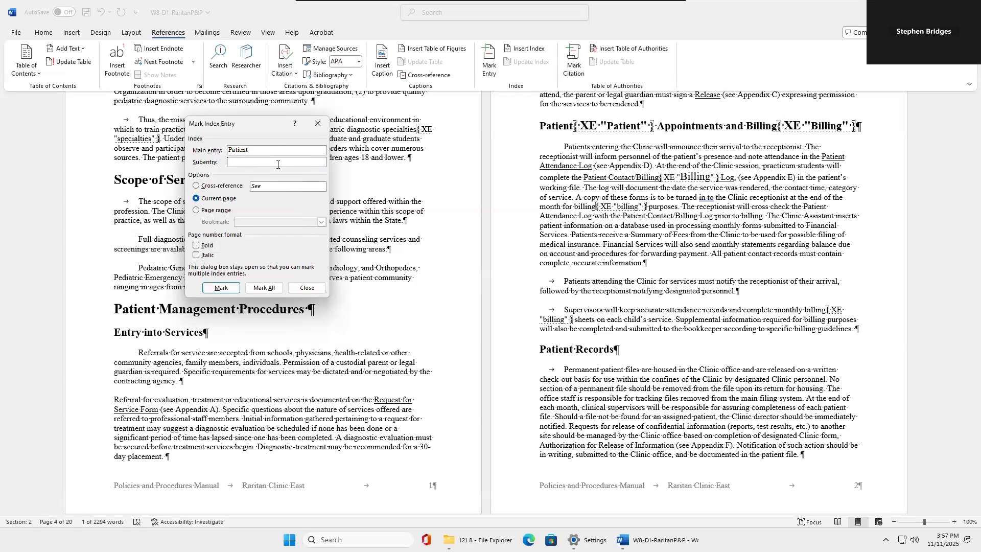
text(records)
click(224, 290)
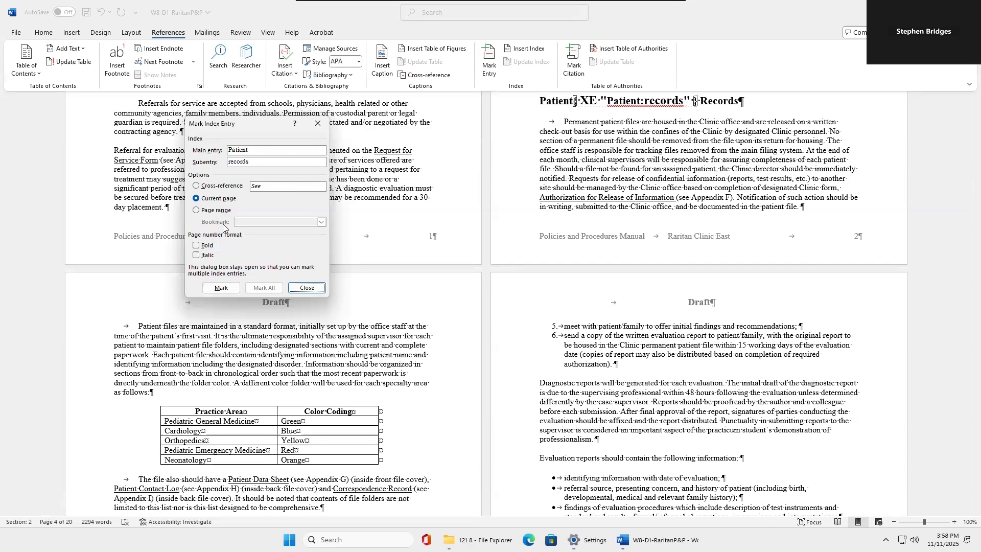
click(304, 288)
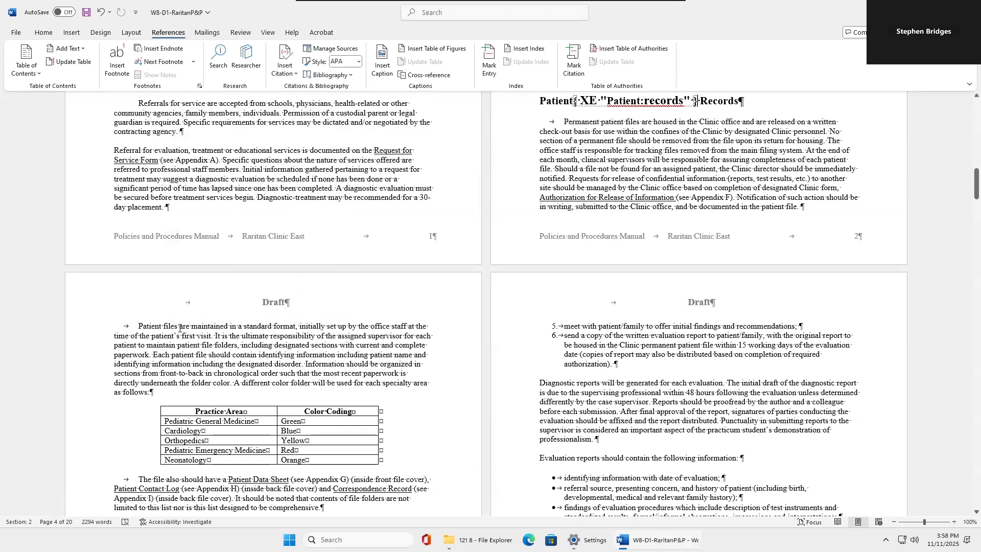
Mark "files" in the "Patient files are maintained" paragraph with main entry "Patient" and subentry "files", and save the document
drag(179, 326, 163, 327)
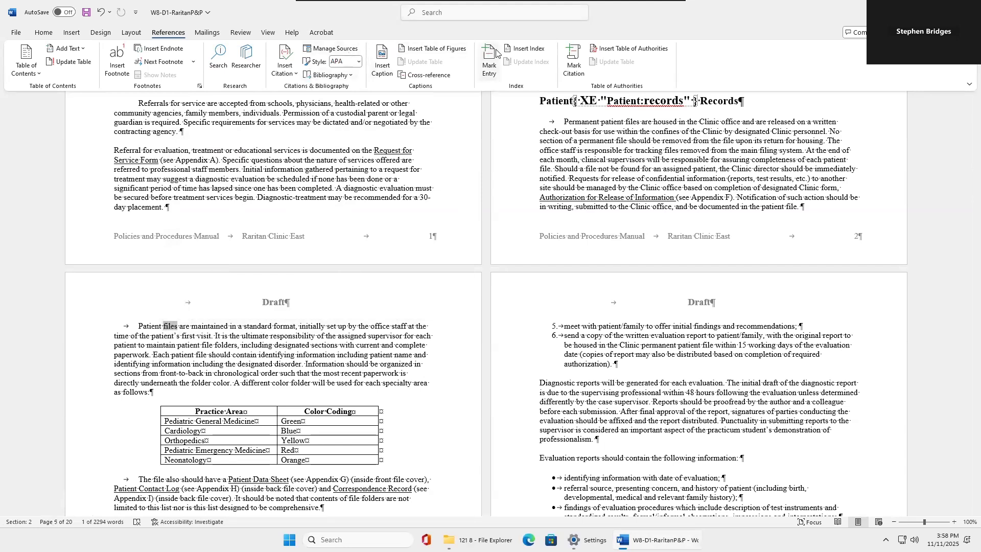
click(489, 60)
double_click(237, 151)
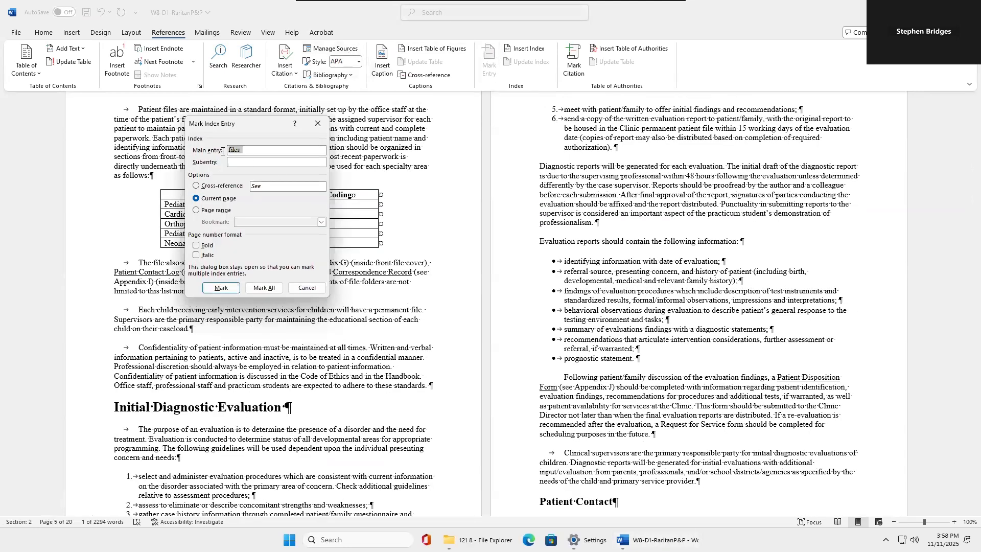
key(BackSpace)
click(237, 162)
text(files)
click(249, 149)
key(Caps_Lock)
text(P)
key(Caps_Lock)
text(atient)
click(221, 288)
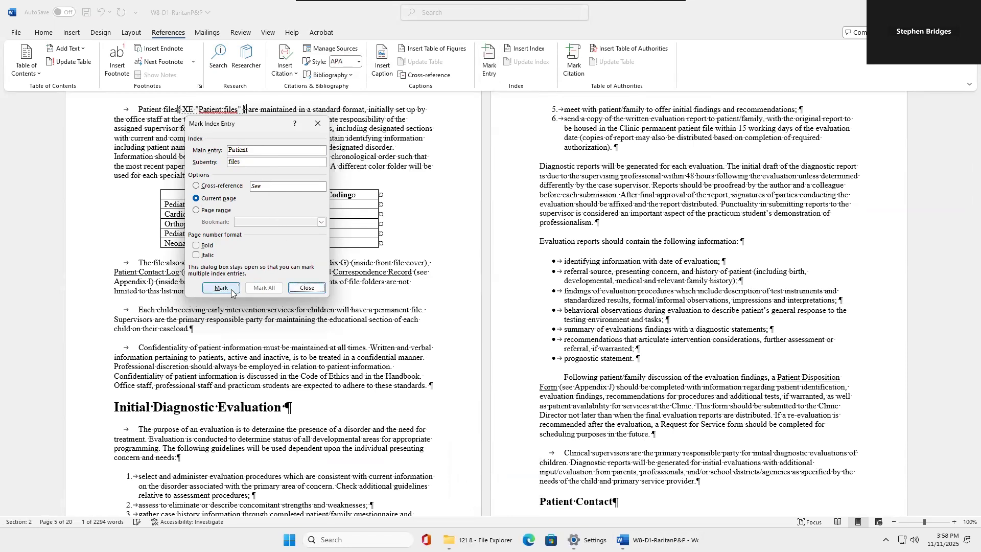
click(293, 286)
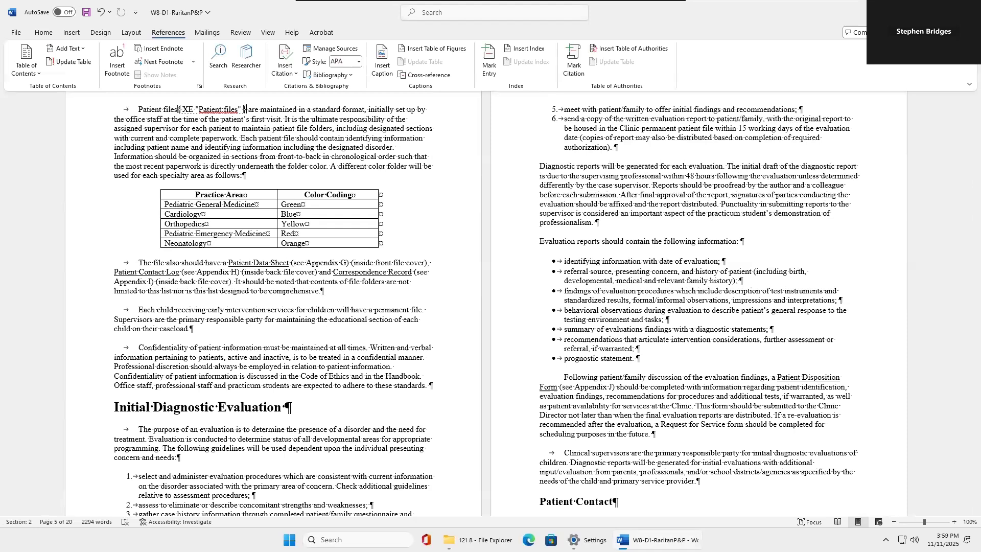
click(87, 16)
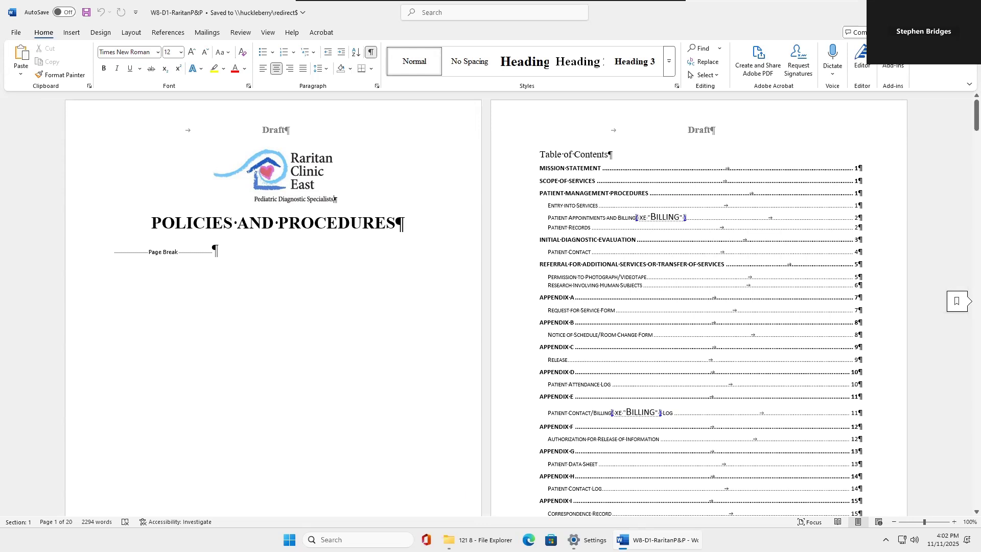
Open the W8-D5-P&PConcordance document from the desktop to review its list of index terms, and return to the manual
key(Num_Lock)
key(super+d)
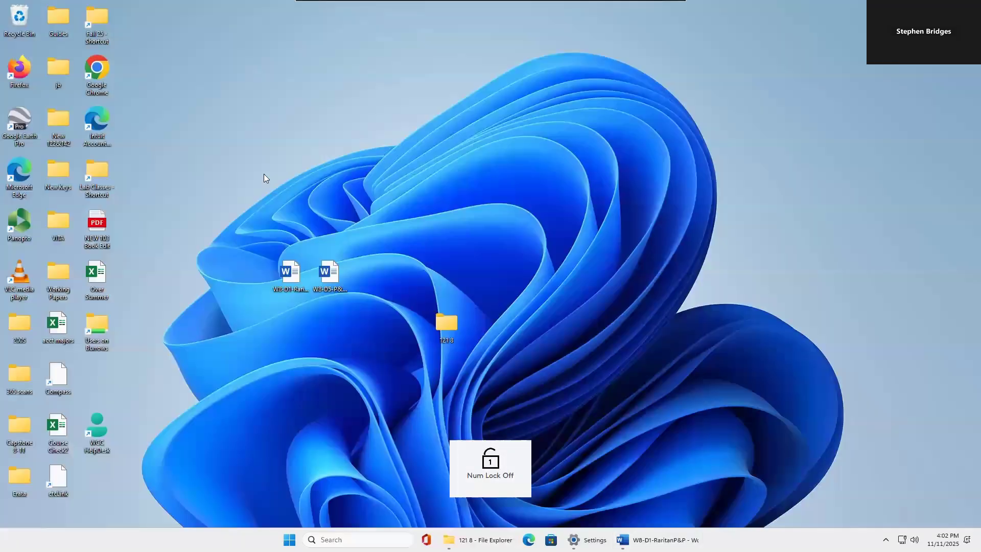
click(299, 268)
double_click(325, 272)
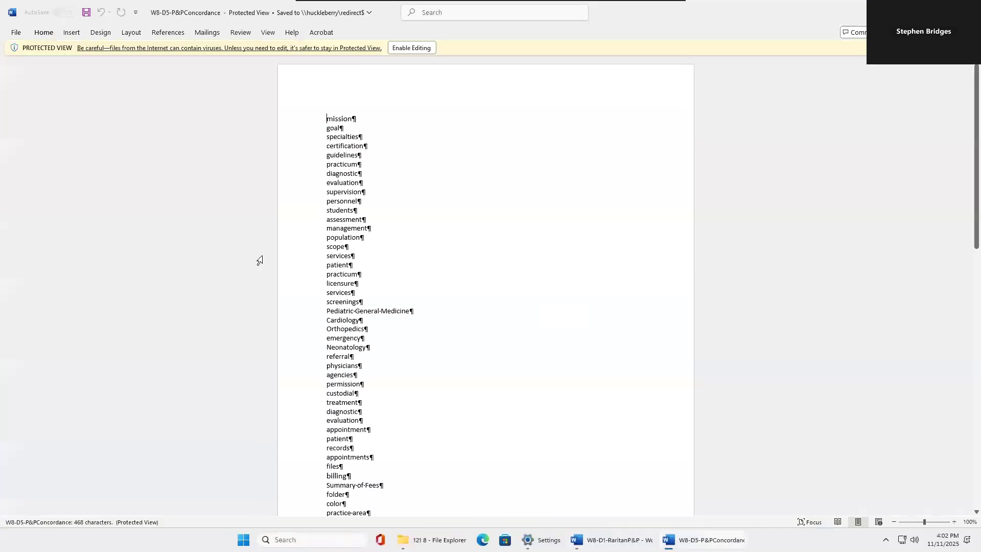
scroll(390, 249, down, 4)
scroll(390, 249, down, 8)
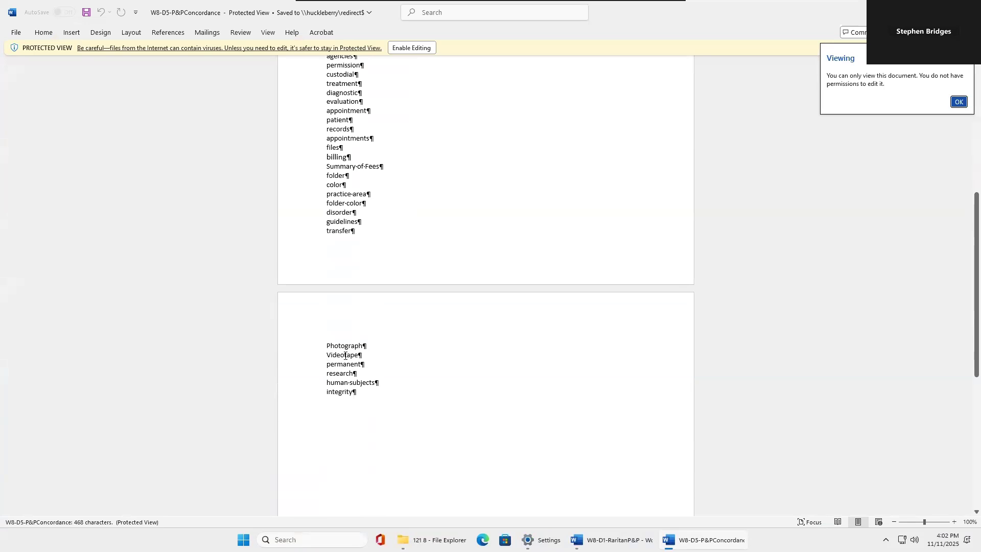
scroll(428, 356, up, 6)
scroll(429, 356, up, 5)
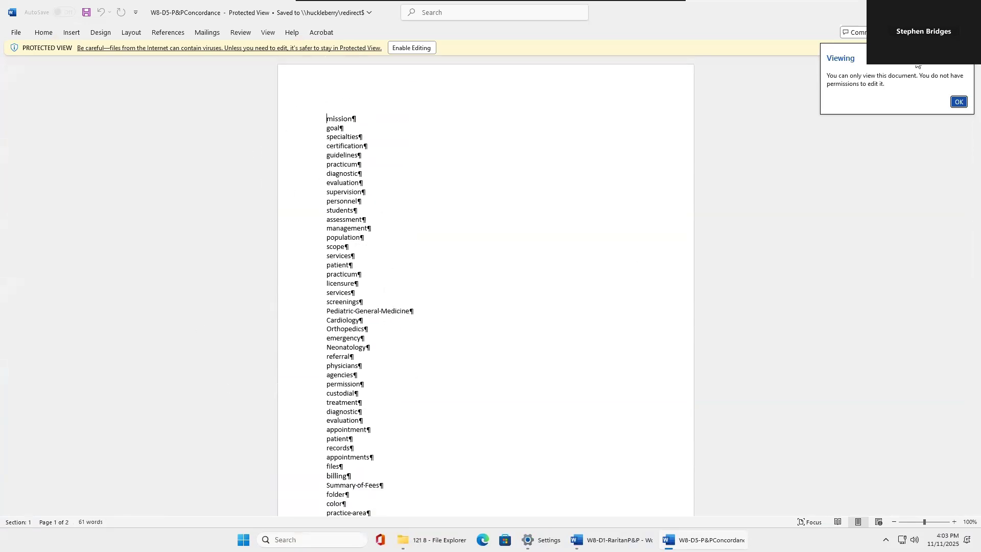
click(968, 13)
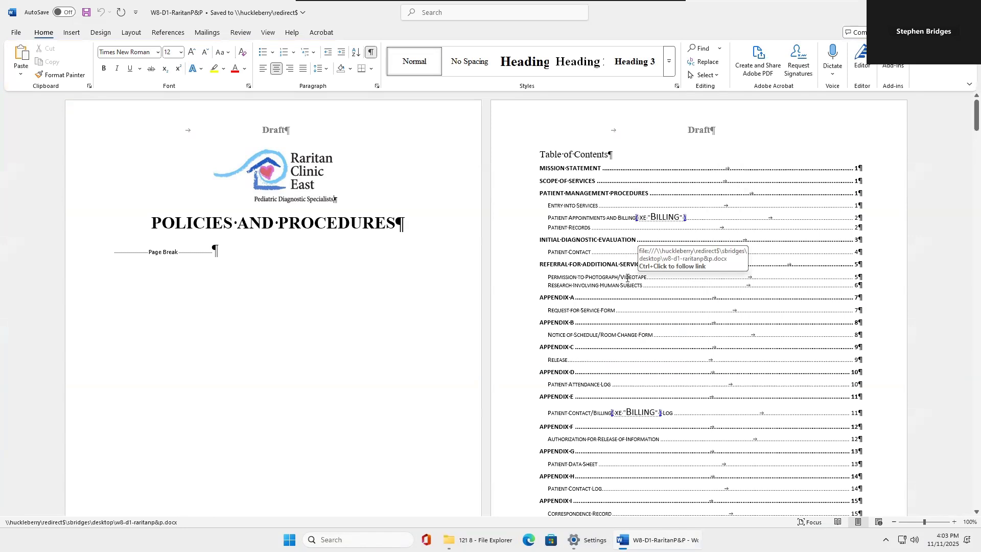
AutoMark the manual's index entries using the W8-D5-P&PConcordance file from the desktop
click(181, 33)
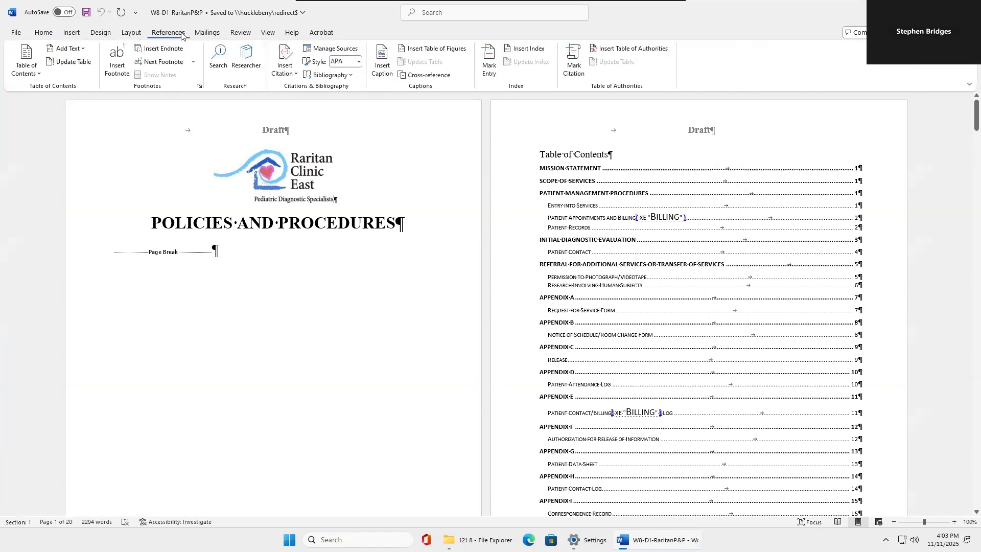
click(534, 50)
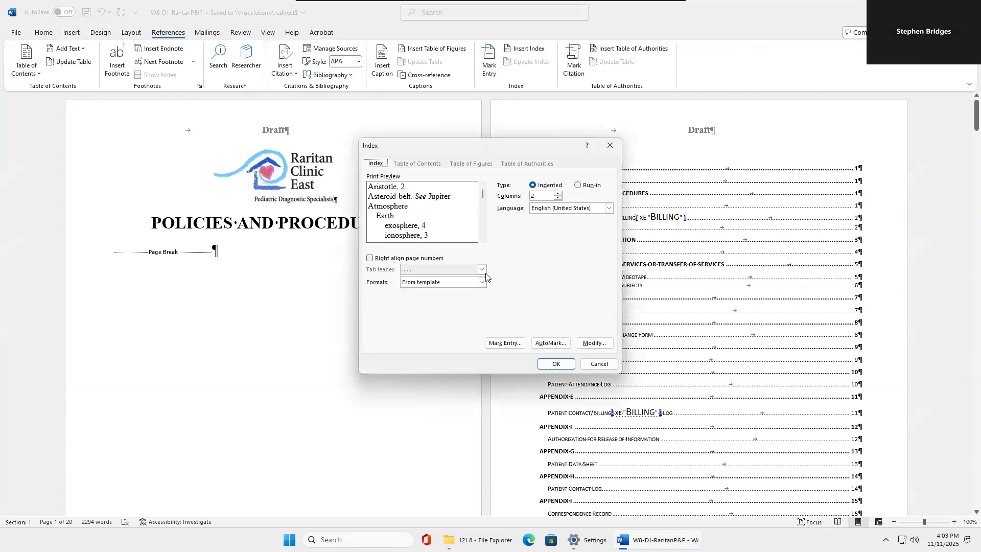
click(548, 344)
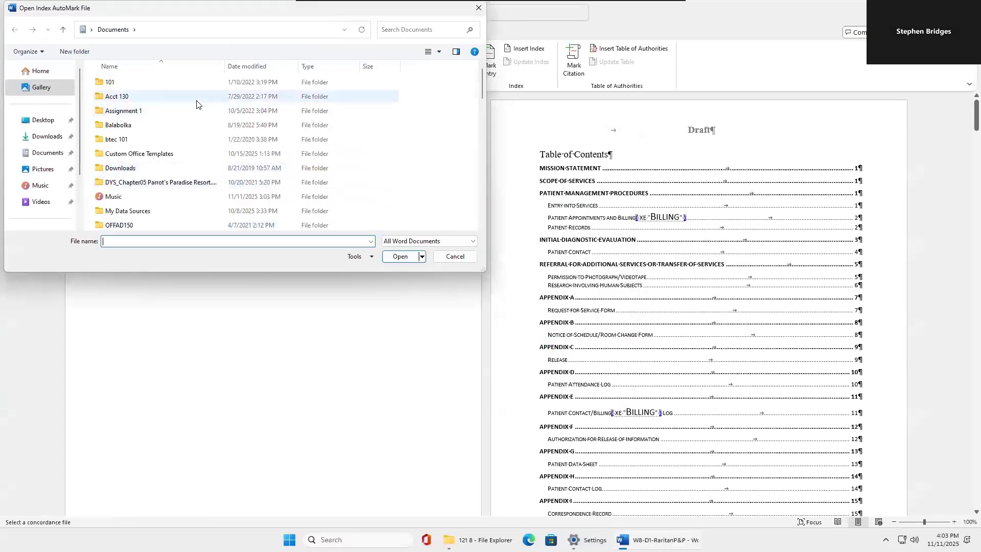
click(40, 120)
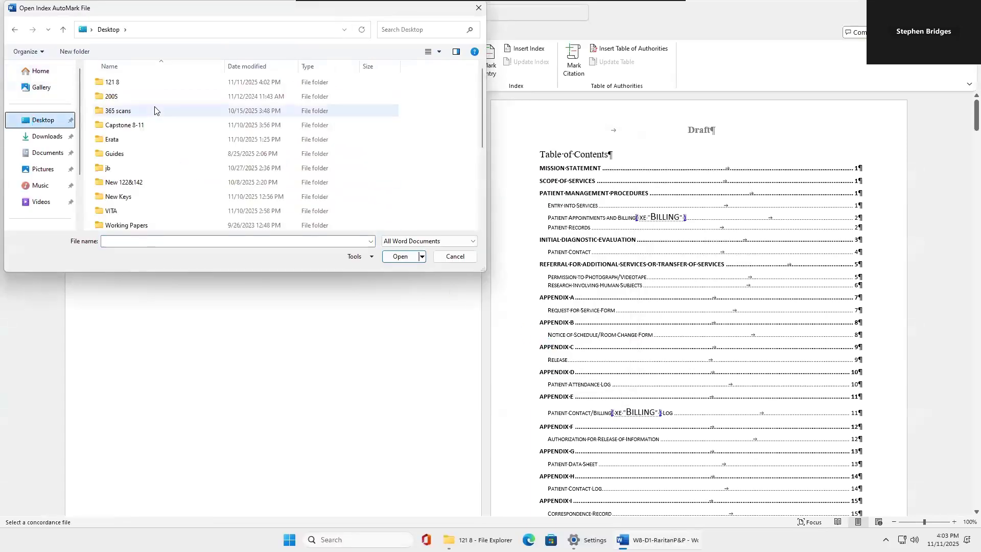
scroll(155, 110, down, 3)
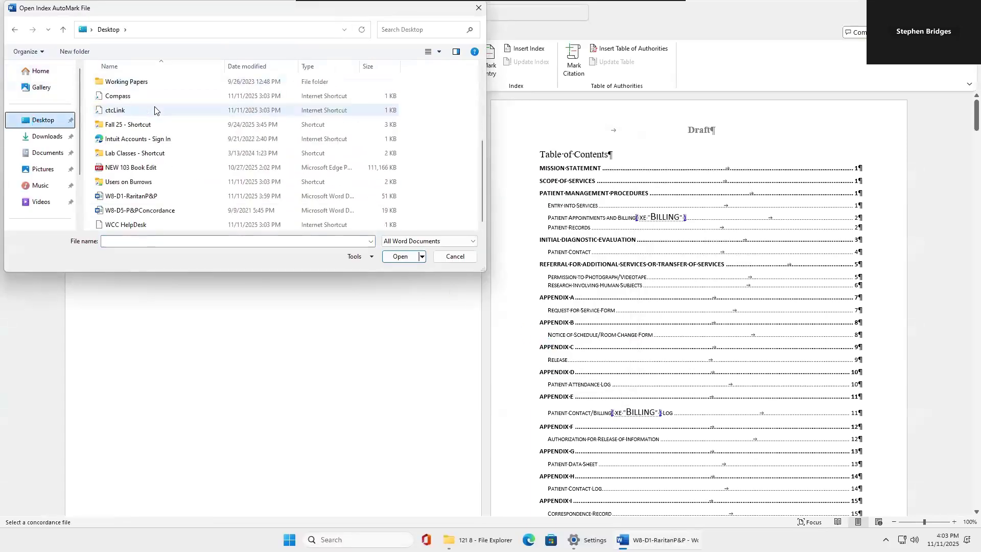
click(148, 214)
double_click(147, 211)
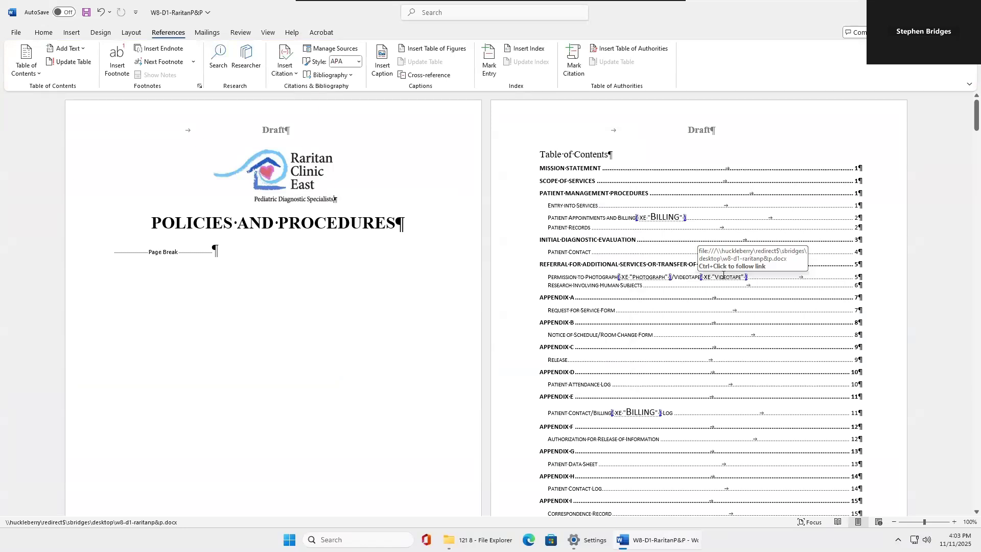
Check the automatically marked index entry fields in the table of contents and opening sections, and save the document
scroll(654, 429, down, 5)
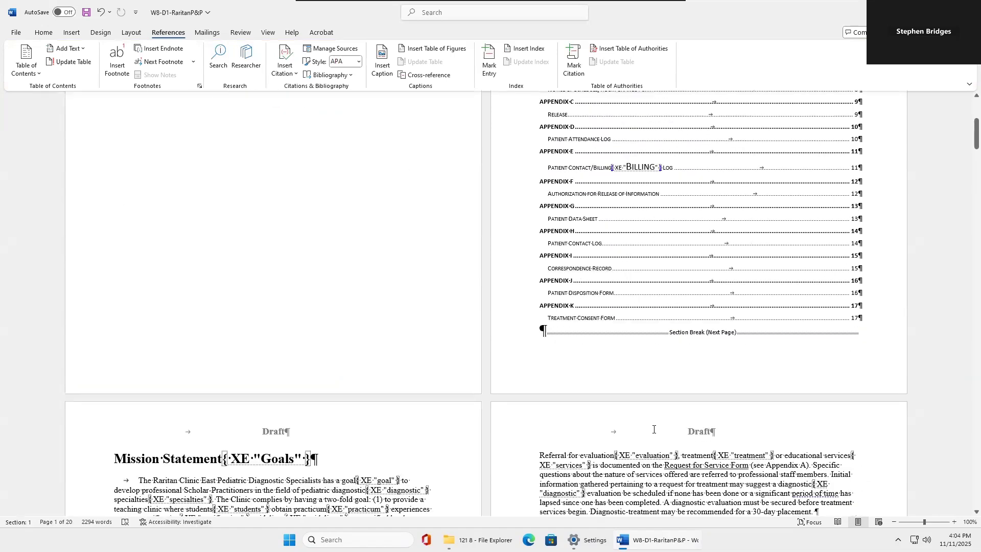
scroll(654, 429, down, 3)
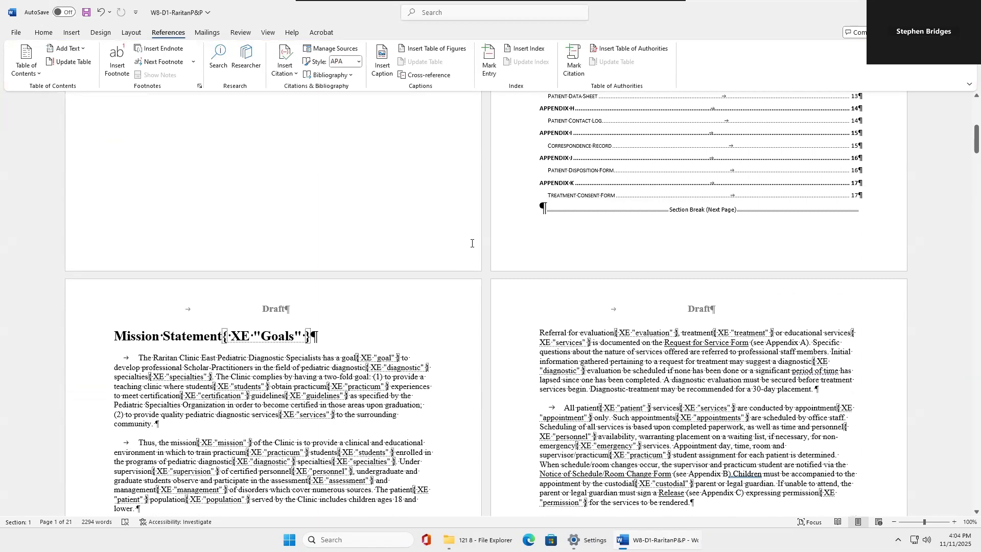
scroll(471, 243, up, 8)
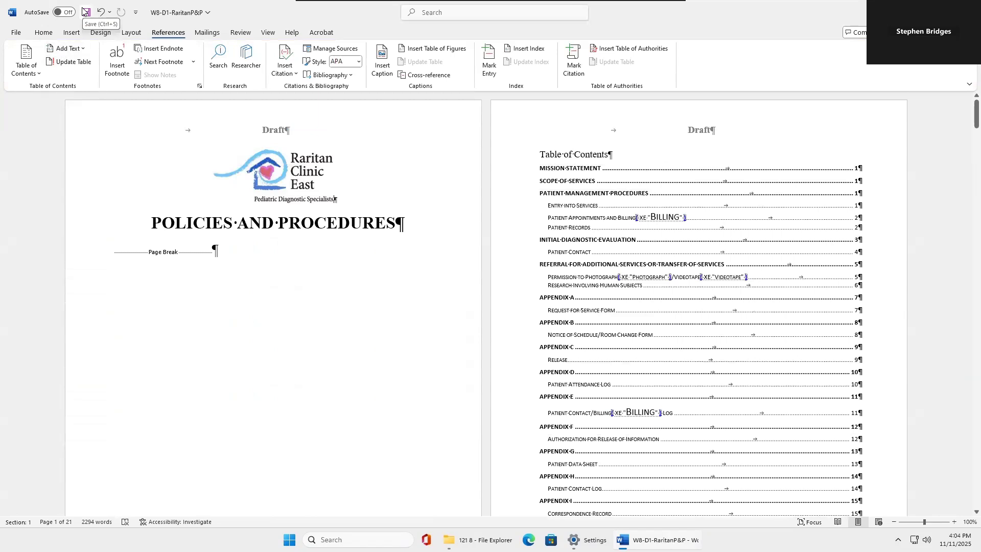
click(84, 11)
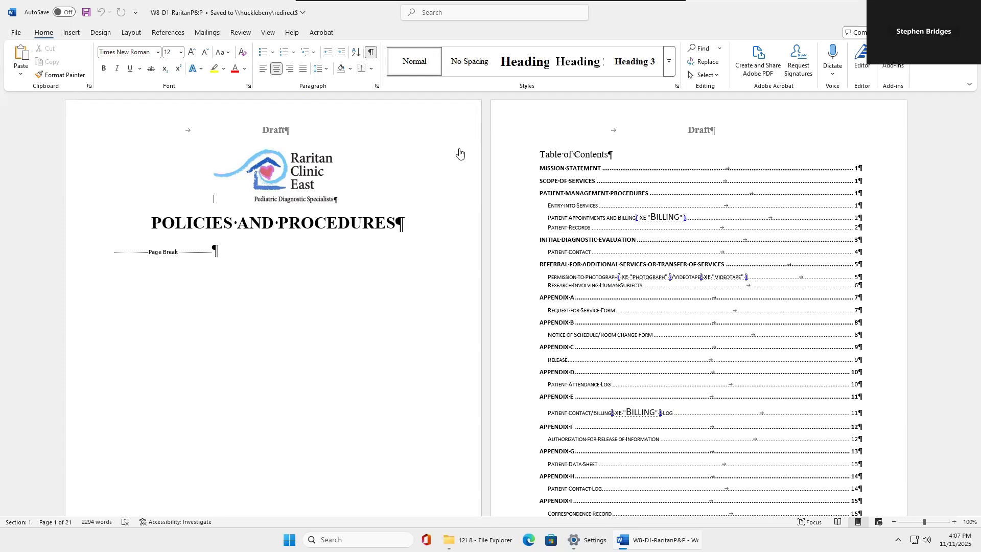
Enter the title "Index" on the blank last page at the end of the document
key(Num_Lock)
click(538, 152)
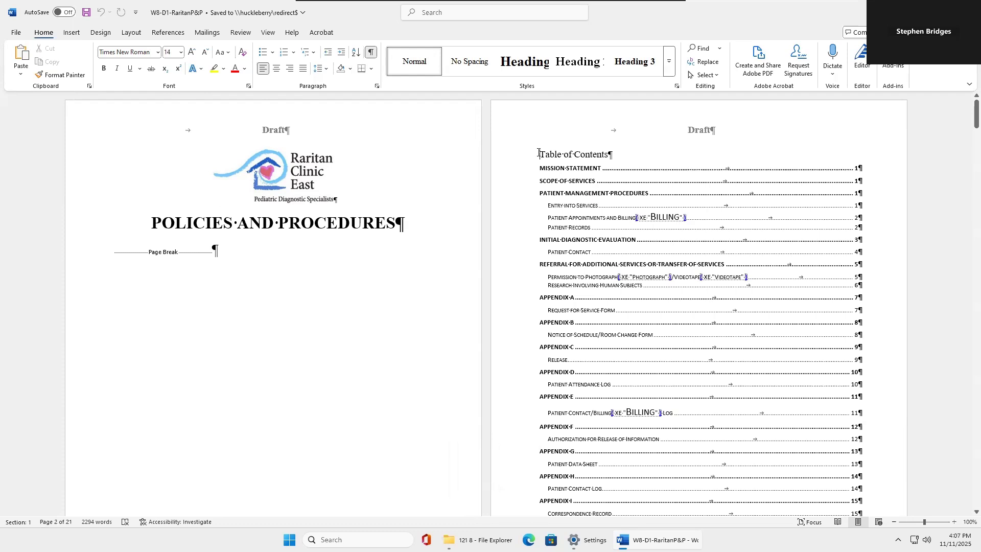
key(ctrl+End)
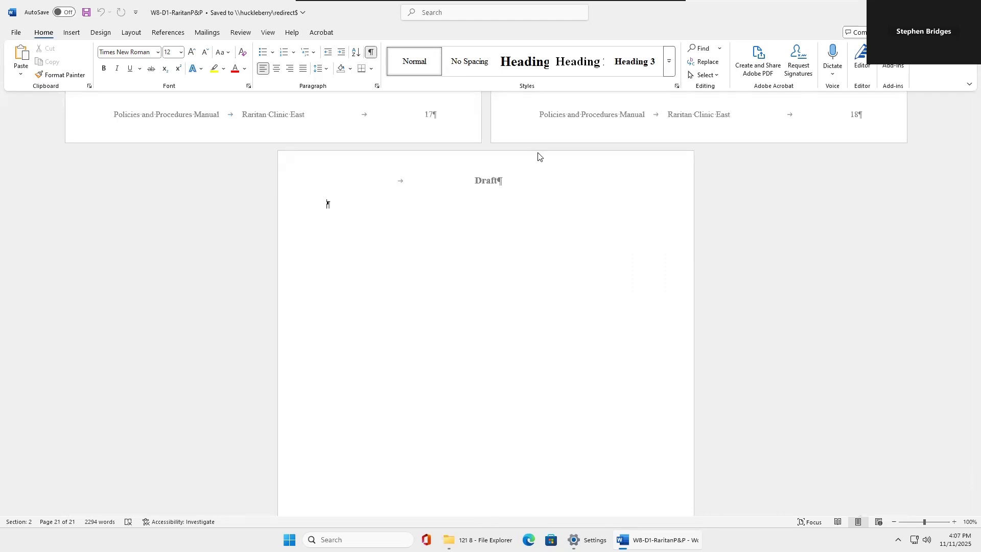
key(Caps_Lock)
text(Index)
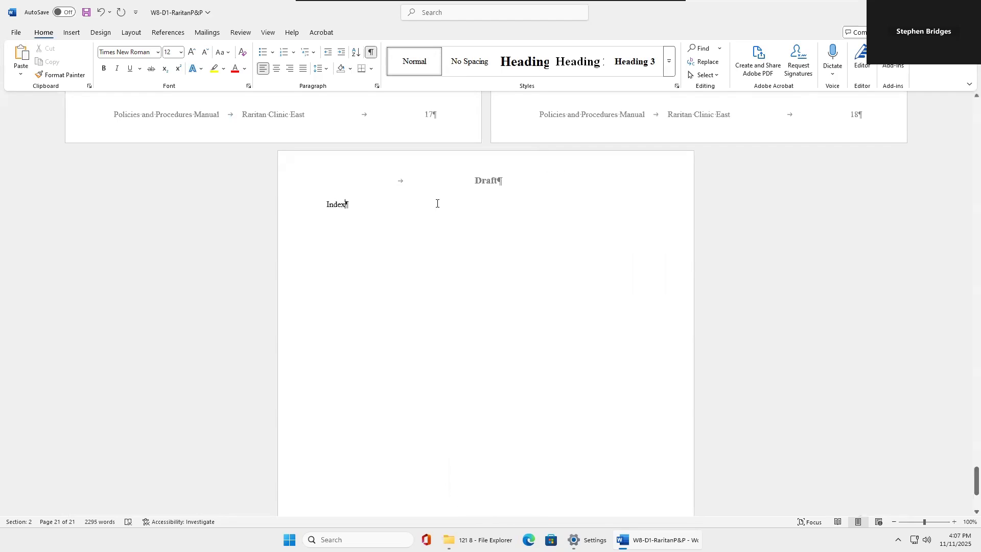
Format the "Index" title as bold at 16 points and start a new paragraph below it
drag(348, 206, 320, 207)
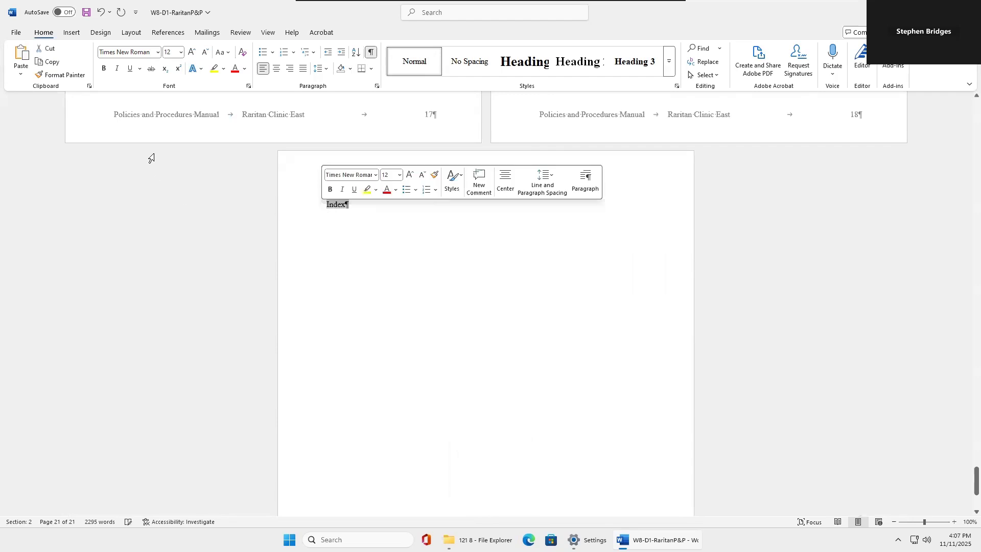
click(180, 52)
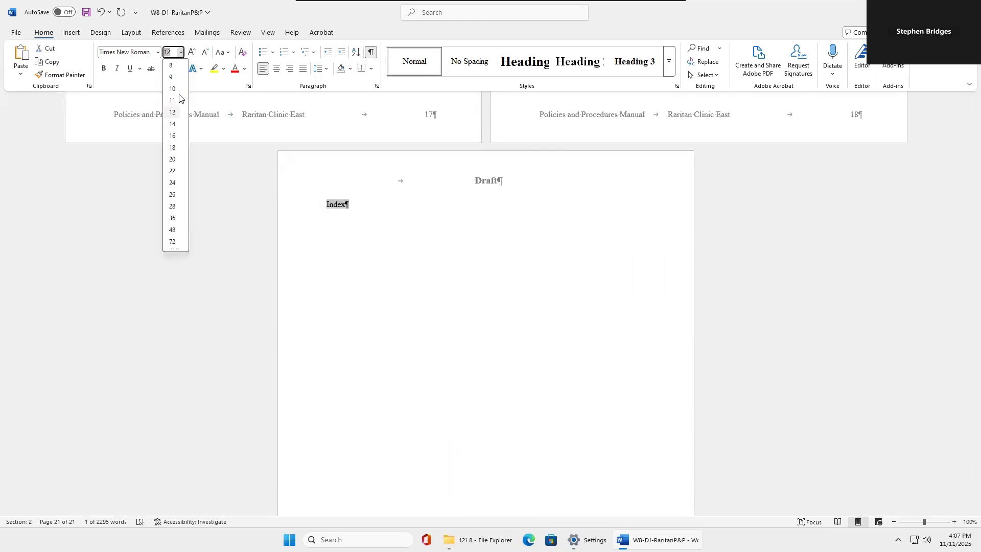
click(172, 136)
click(108, 71)
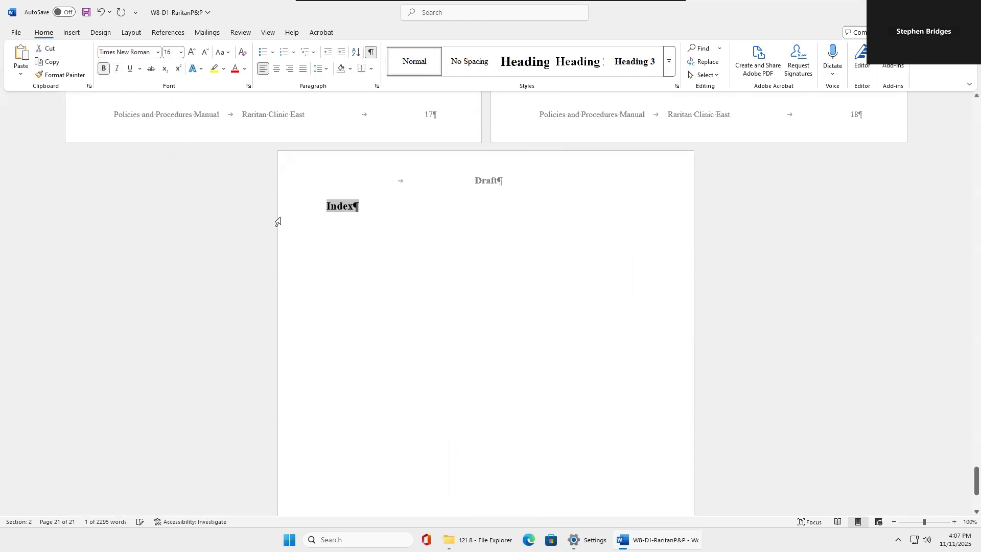
click(359, 209)
key(Return)
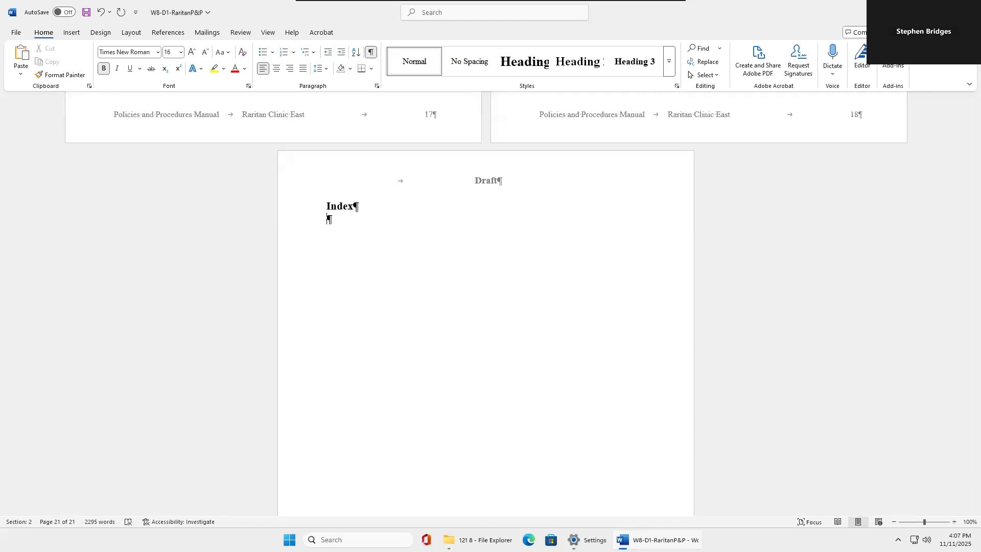
Insert an indented two-column index in the Formal format below the "Index" title
key(Num_Lock)
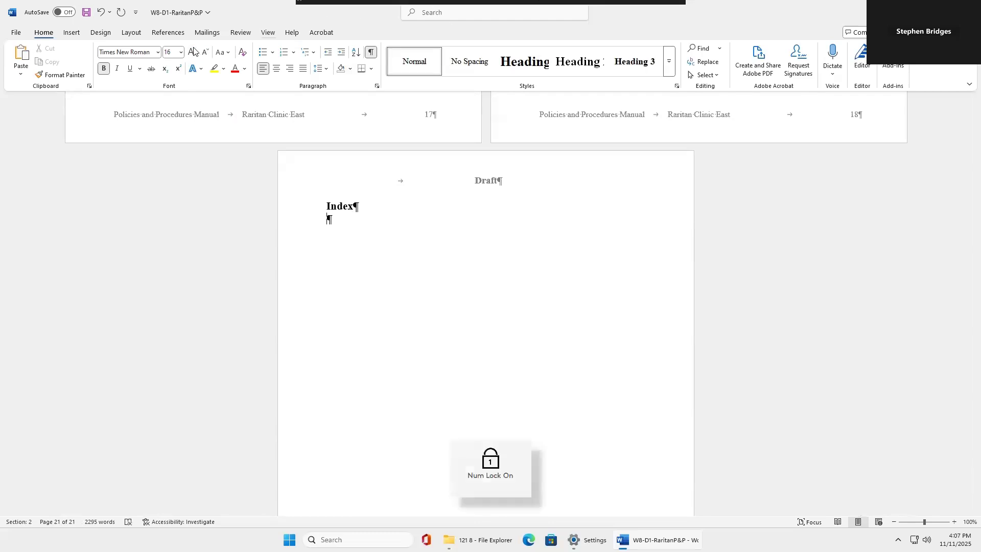
click(183, 34)
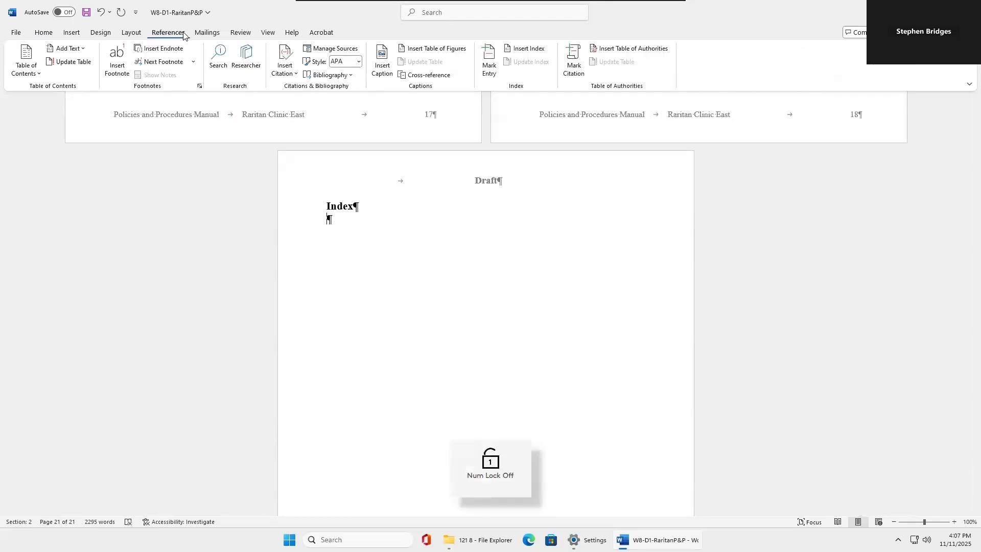
click(519, 50)
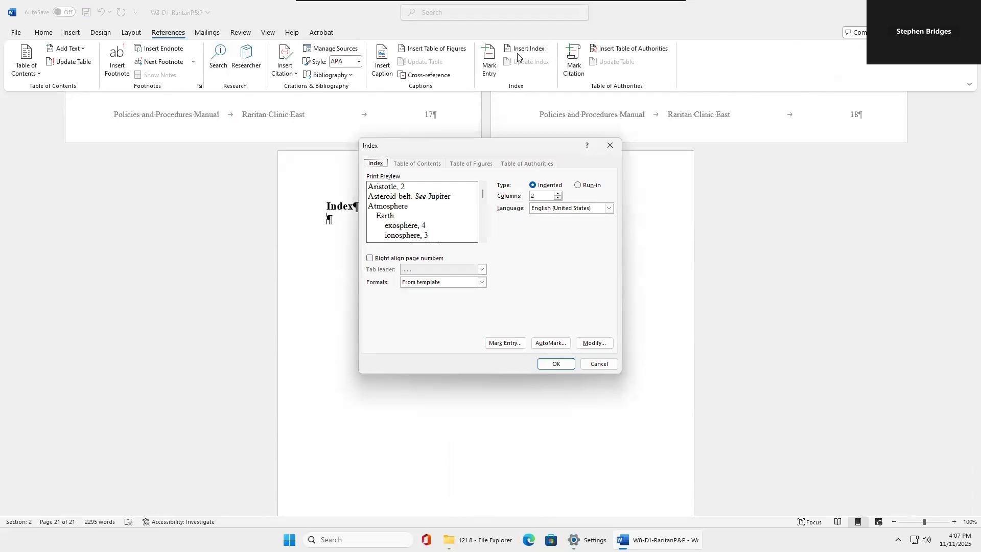
click(482, 282)
scroll(448, 309, down, 1)
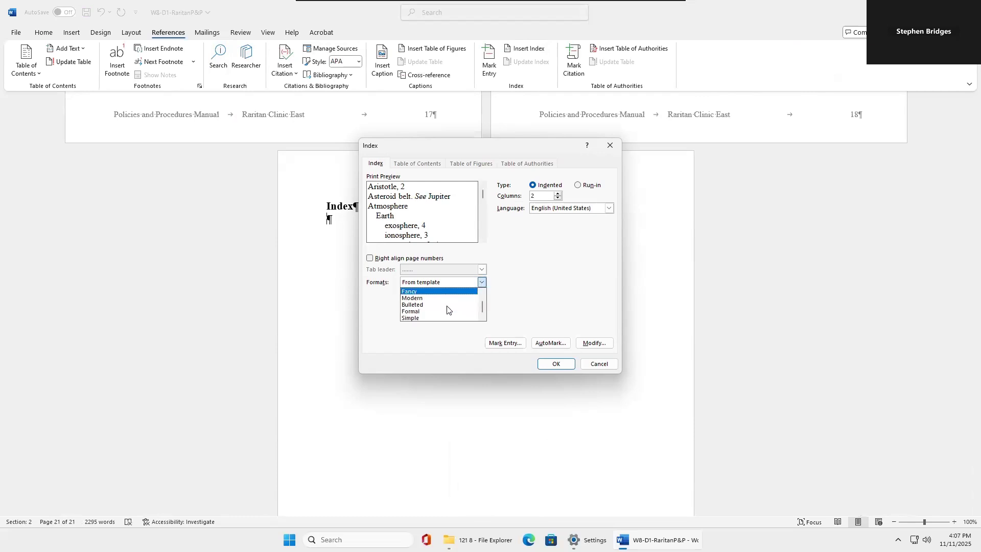
click(432, 311)
click(554, 364)
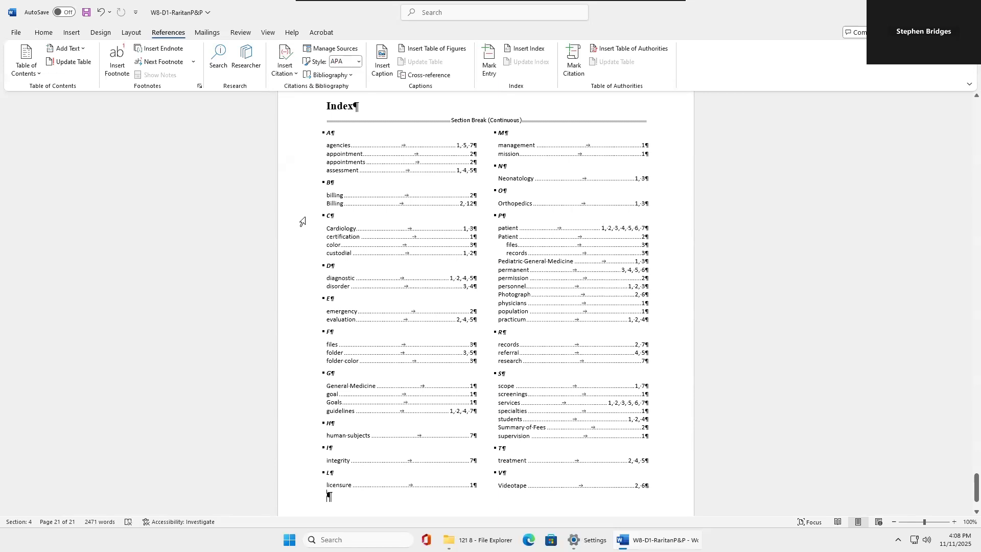
Replace the index with one in the Modern format with right-aligned page numbers and a dotted tab leader, and save the document
click(361, 145)
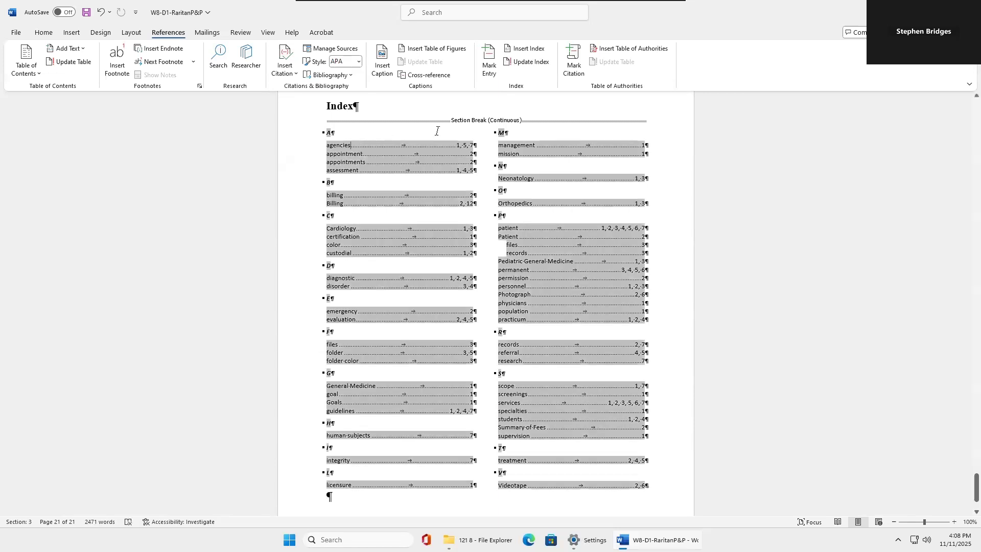
click(538, 51)
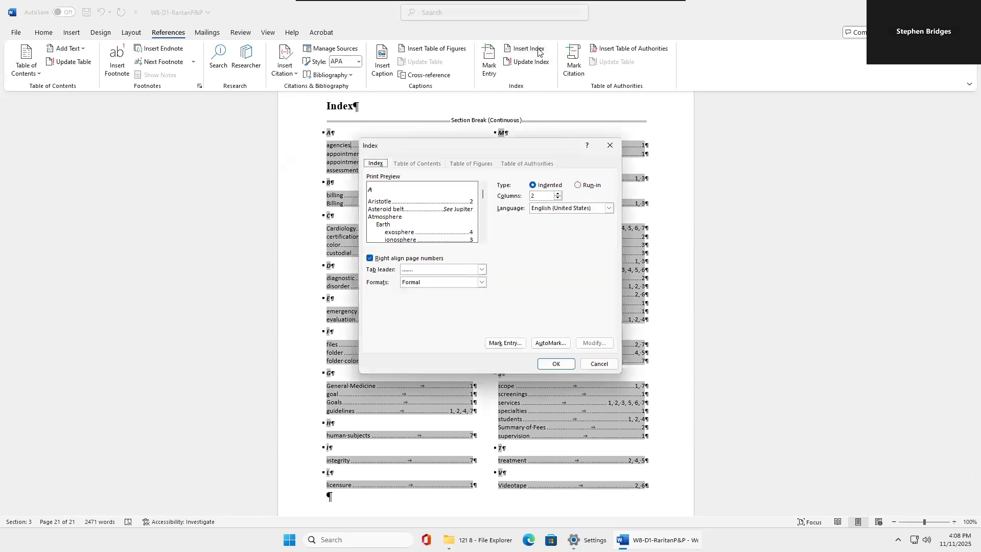
click(482, 282)
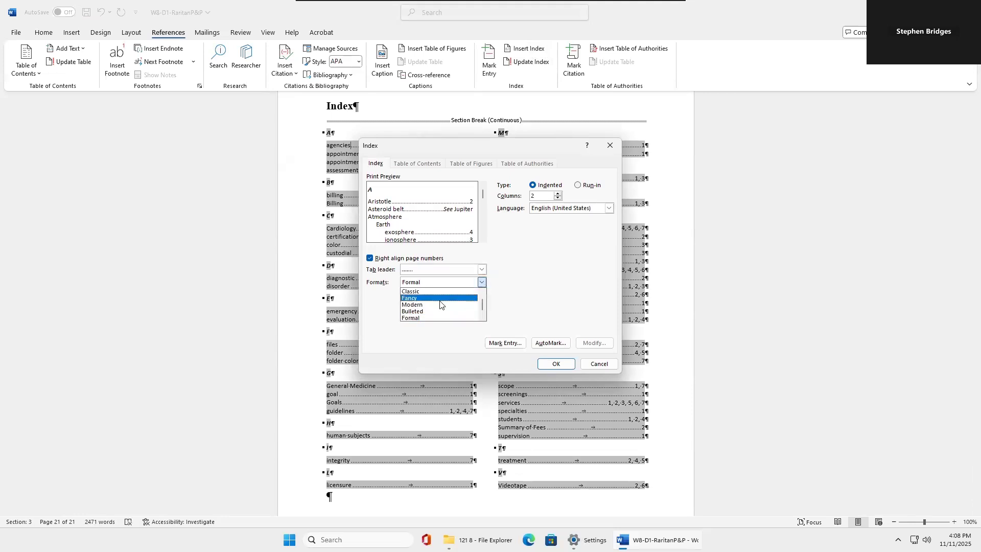
click(437, 307)
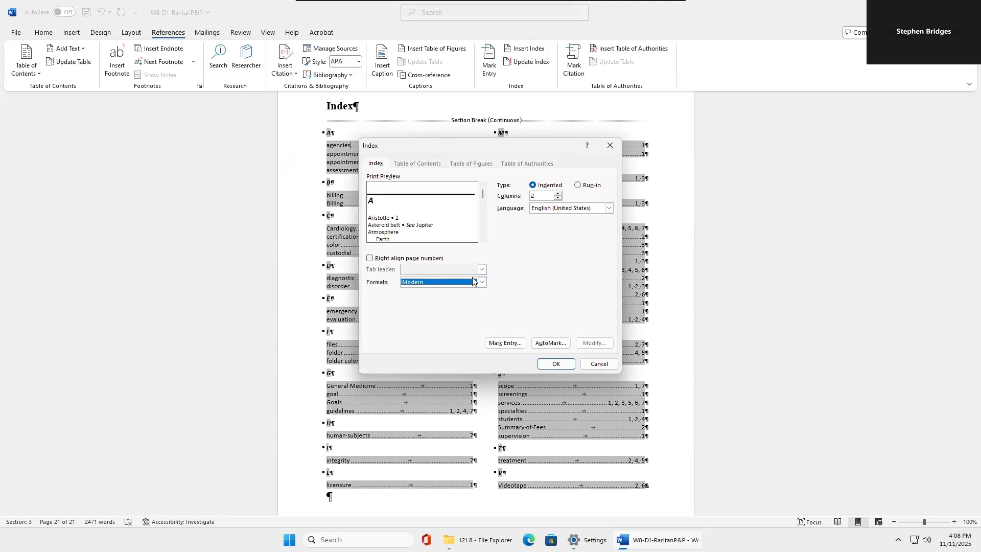
click(578, 185)
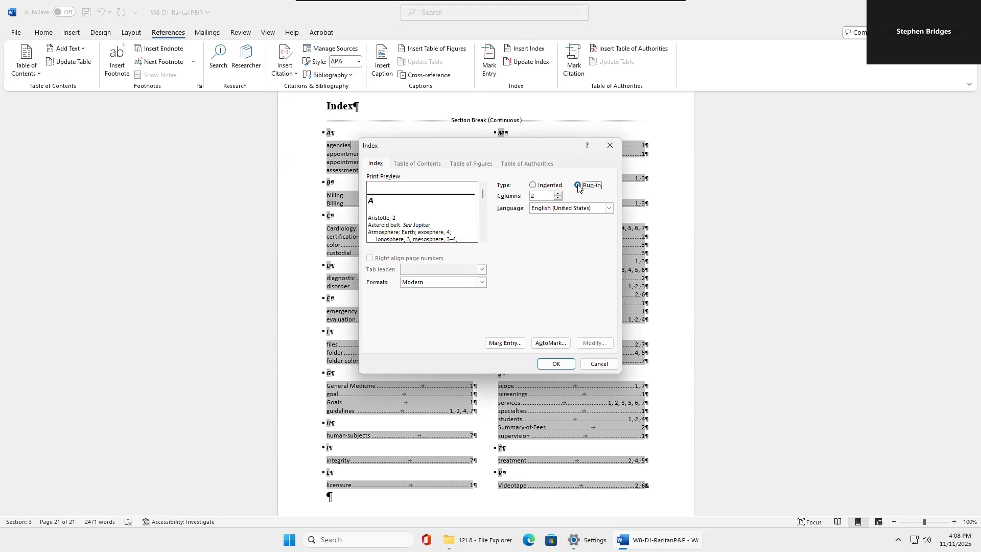
click(556, 364)
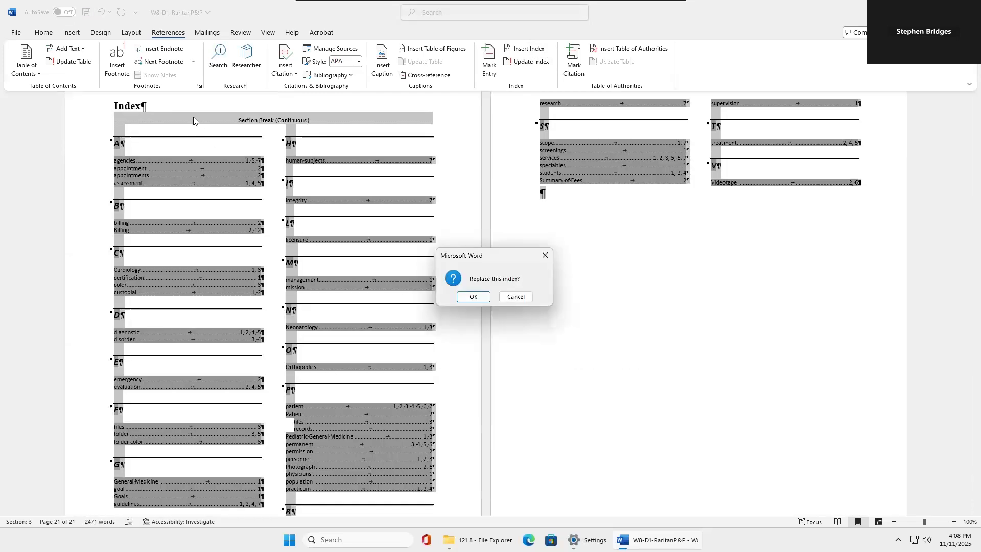
click(474, 296)
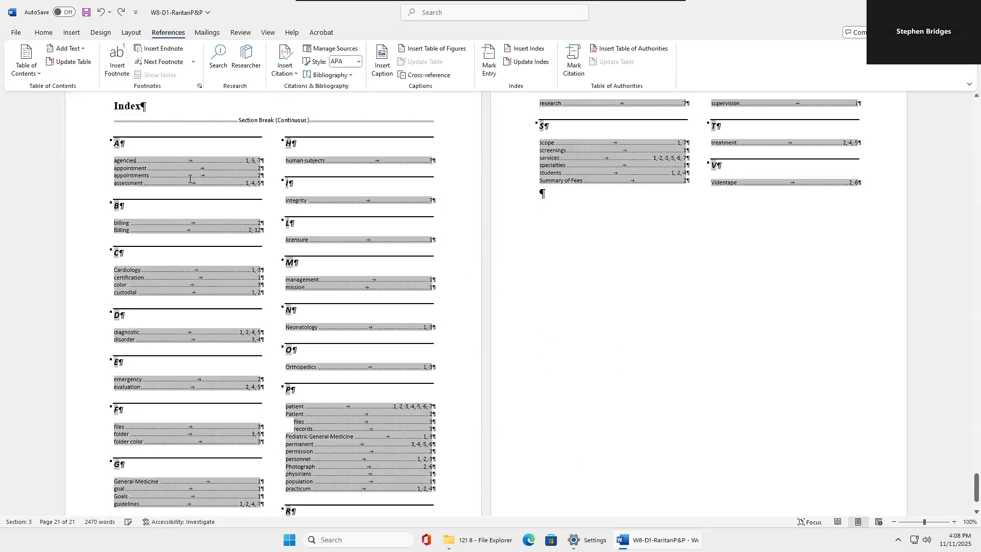
click(536, 275)
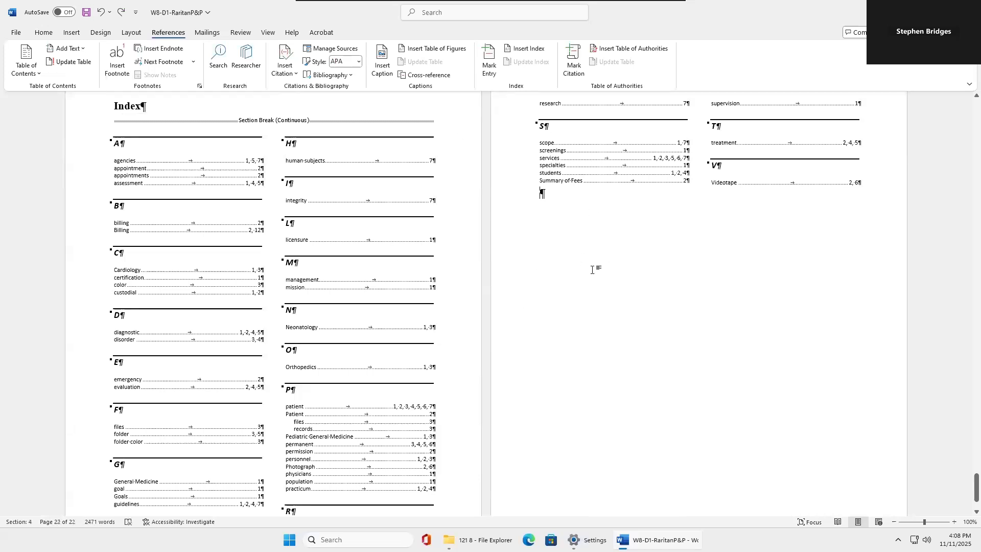
click(86, 13)
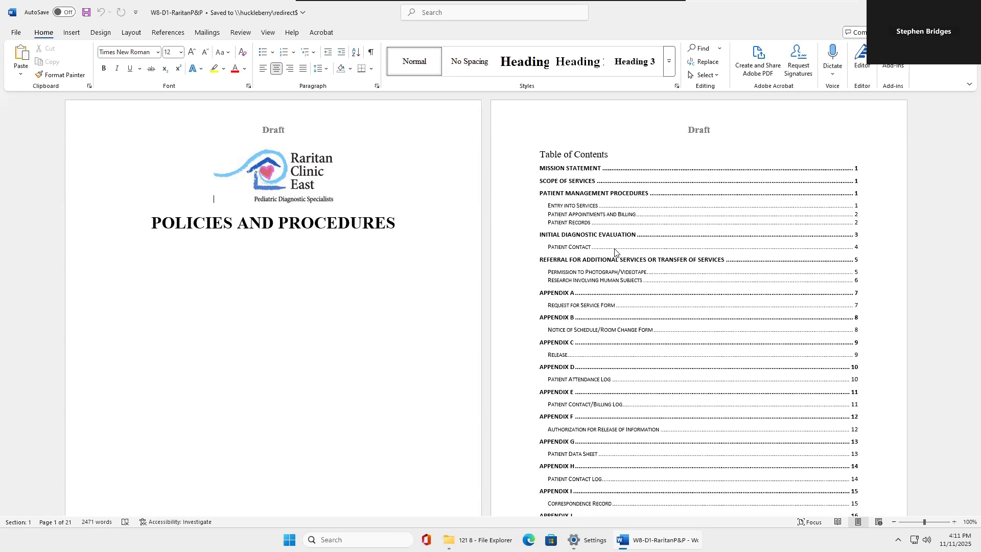
Review the line and page break settings of the "Patient Management Procedures" and "Entry into Services" headings, leaving Keep with next enabled
key(Num_Lock)
scroll(409, 251, down, 5)
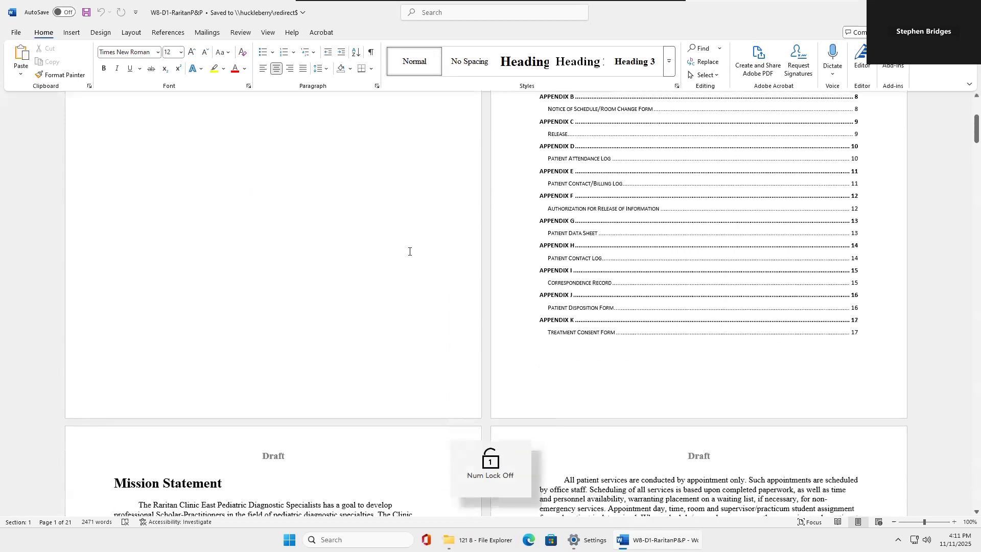
scroll(410, 251, down, 6)
scroll(409, 252, down, 2)
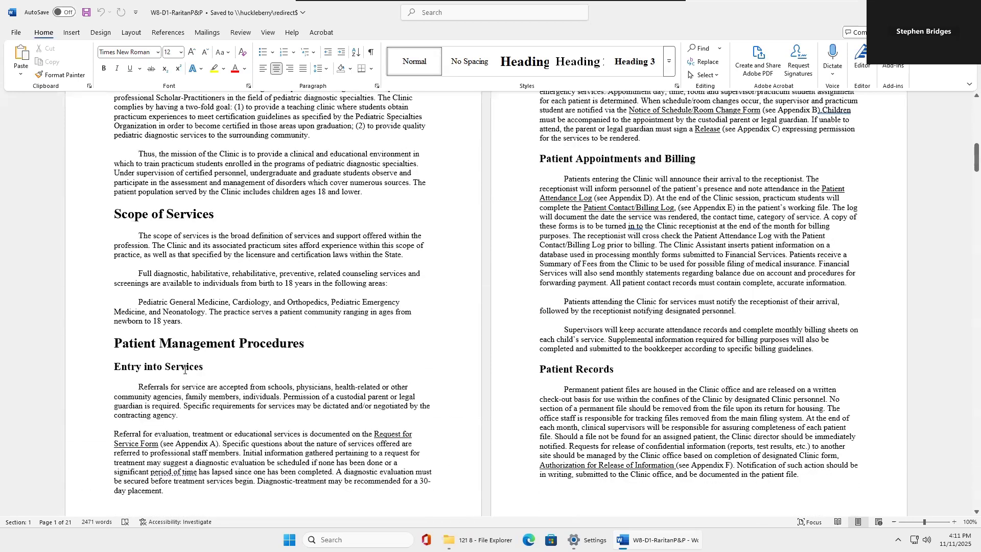
click(128, 358)
drag(142, 342, 266, 369)
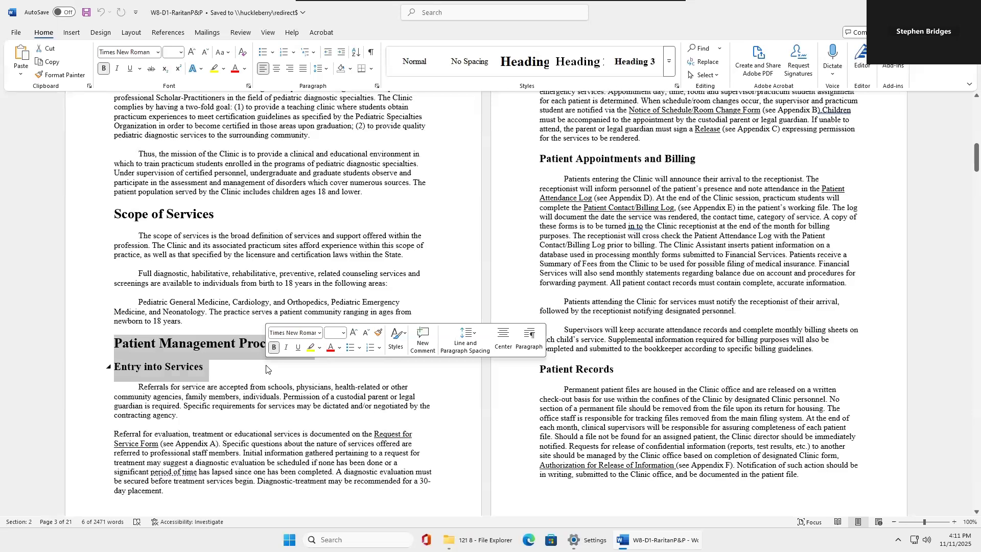
click(377, 86)
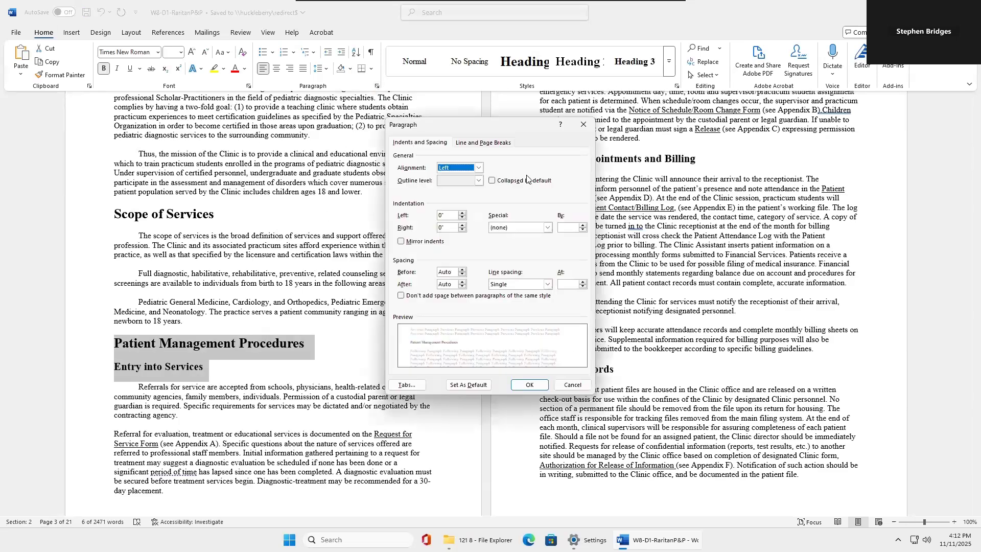
click(499, 143)
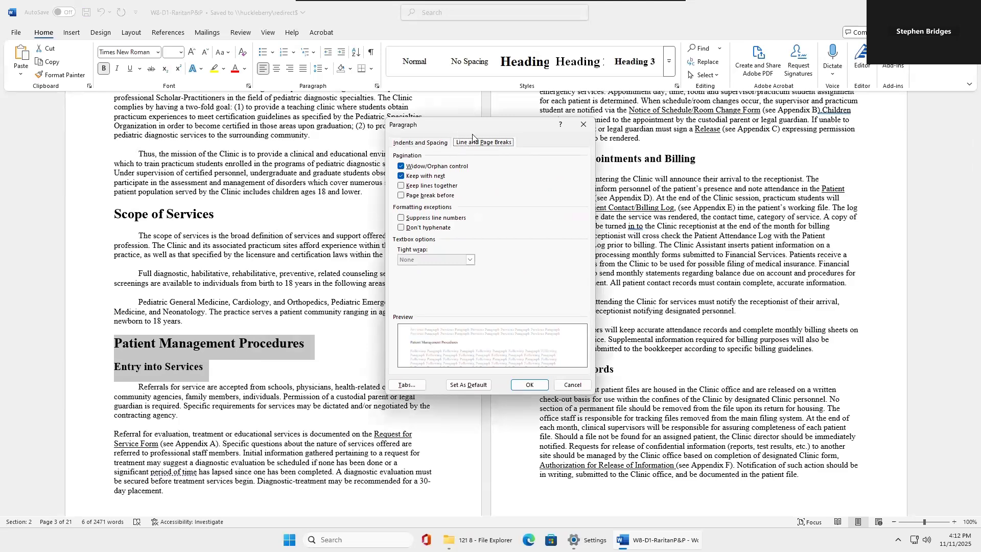
click(401, 176)
click(401, 177)
click(526, 385)
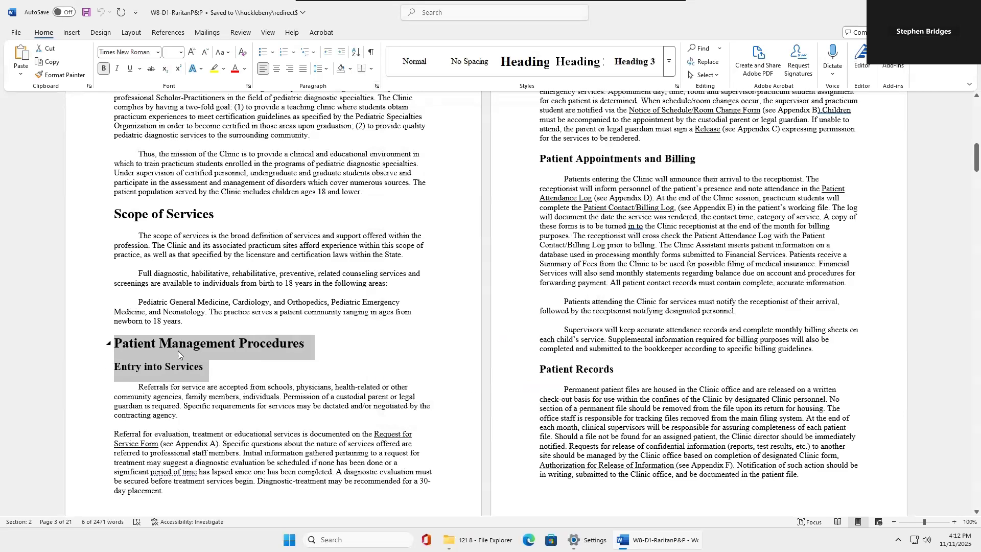
Try inserting six blank paragraphs after "newborn to 18 years." to push the "Patient Management Procedures" and "Entry into Services" headings down
drag(183, 418, 158, 359)
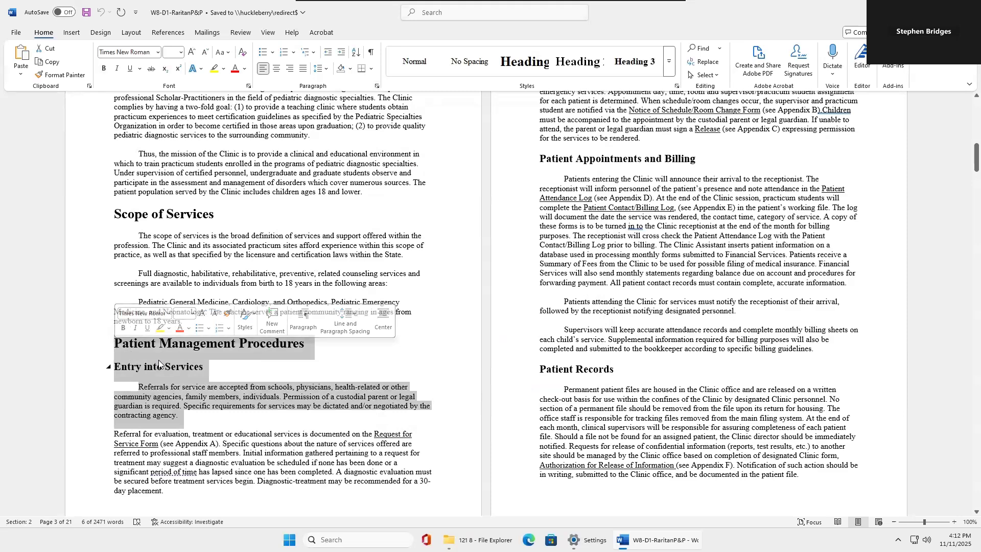
click(212, 367)
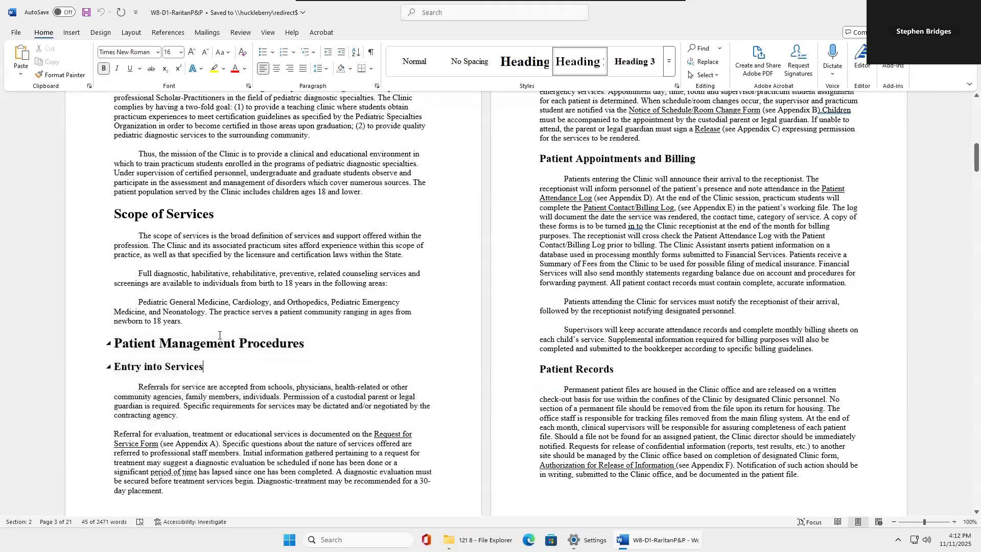
click(198, 323)
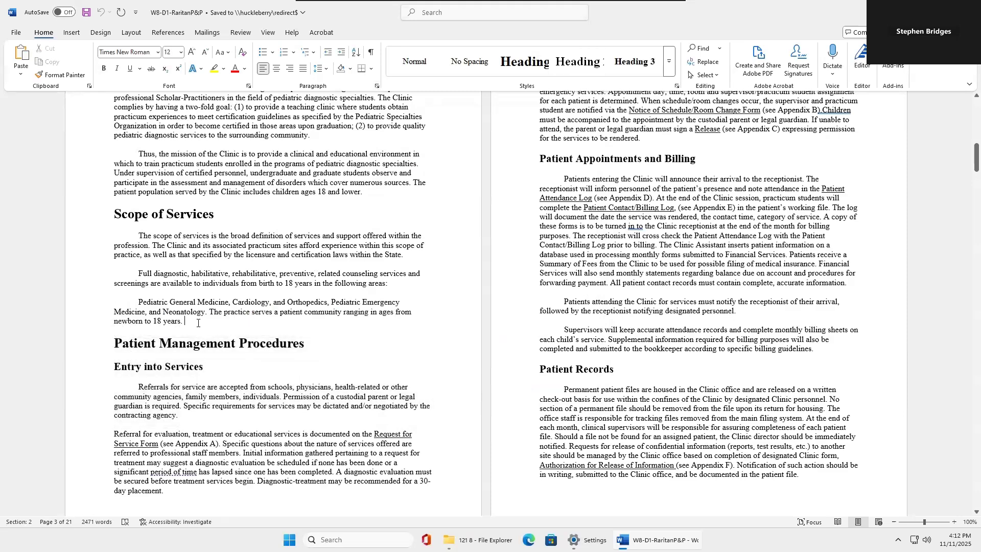
key(Return)
key(Return)
key(Return)
key(Return)
key(Return)
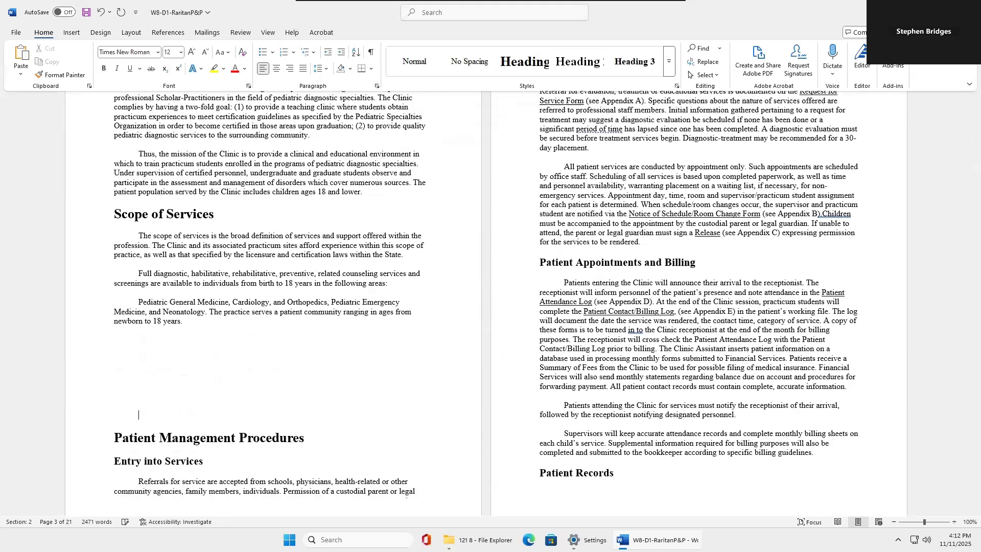
key(Return)
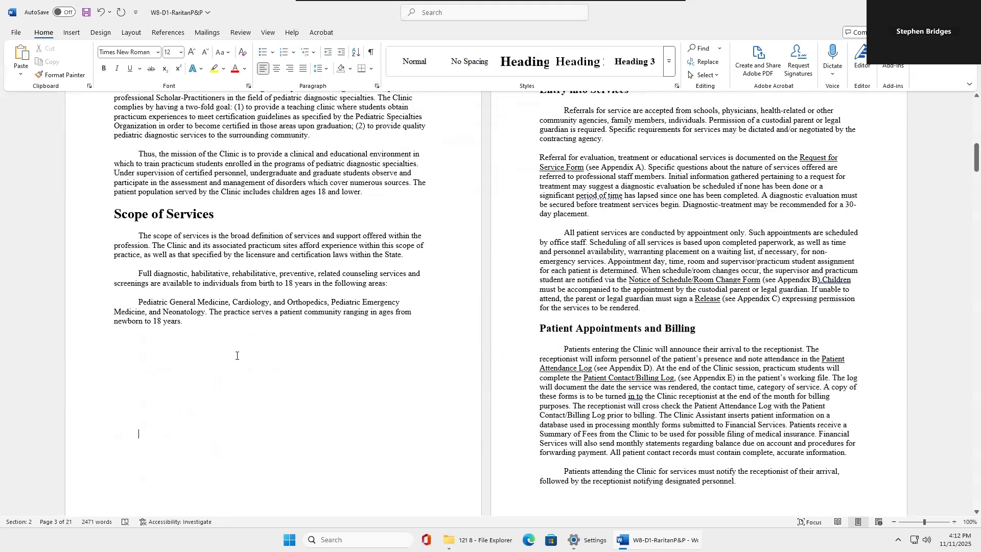
Undo all six blank paragraphs inserted above the "Patient Management Procedures" heading
click(103, 11)
click(103, 11)
click(102, 11)
click(102, 11)
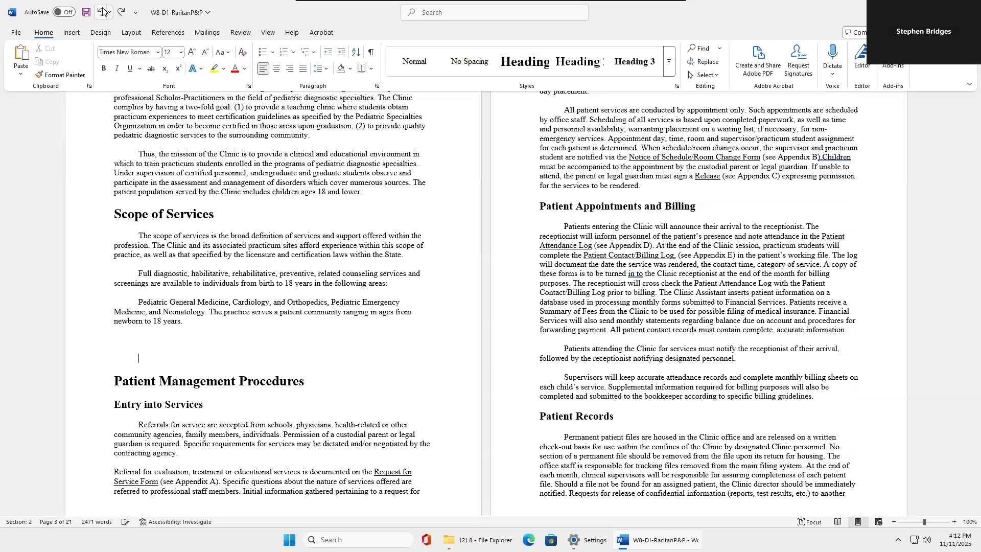
click(102, 11)
click(103, 12)
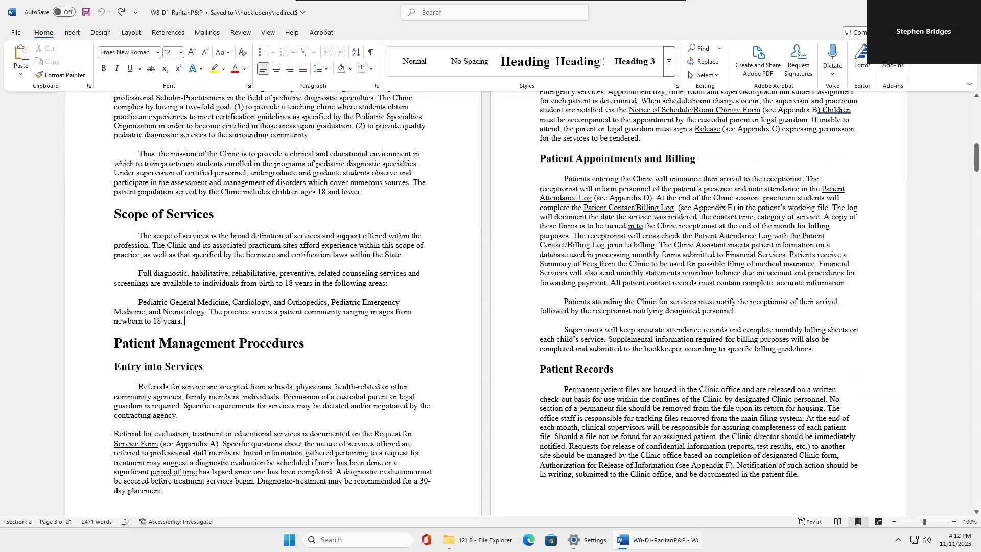
Check the line and page break settings of the "Patient Appointments and Billing" heading
drag(540, 159, 696, 159)
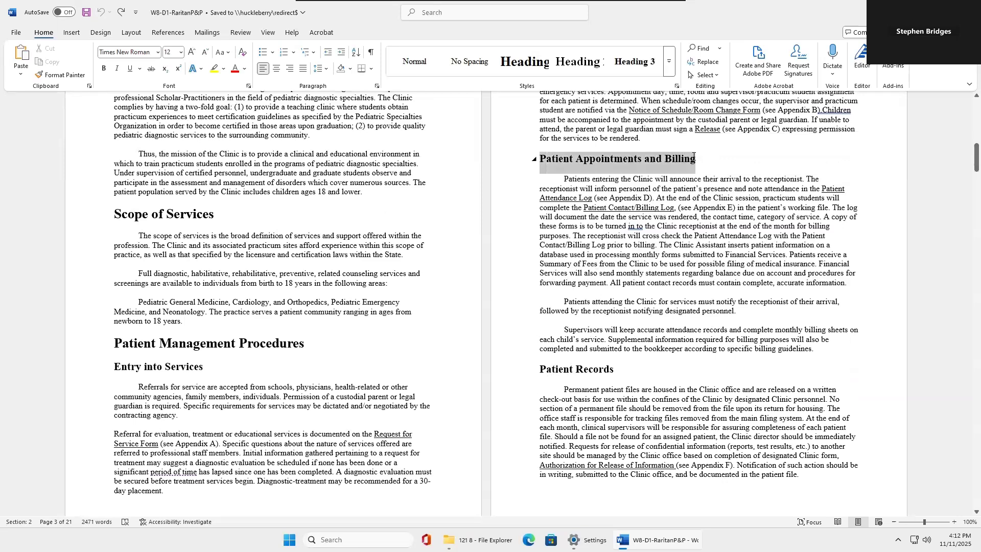
click(695, 160)
drag(542, 160, 696, 160)
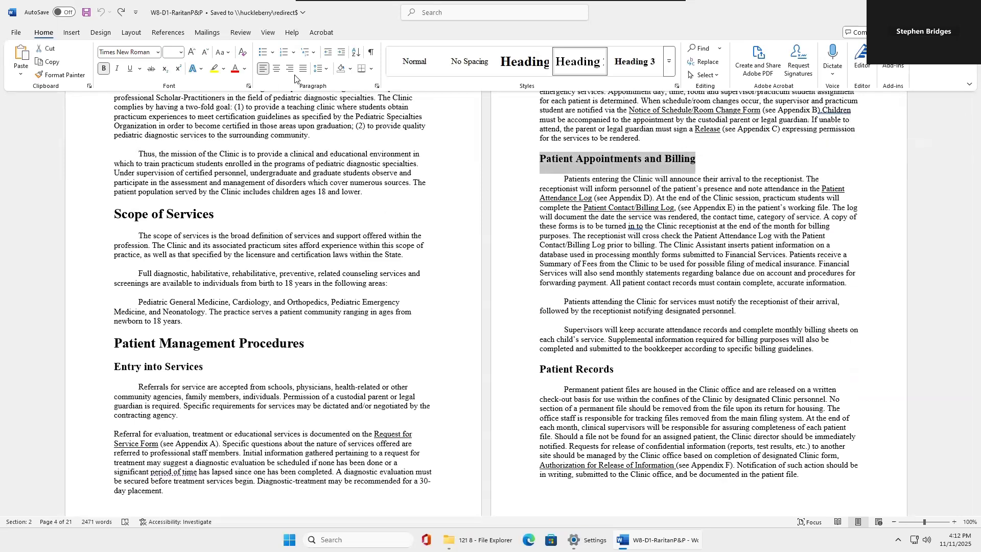
click(377, 85)
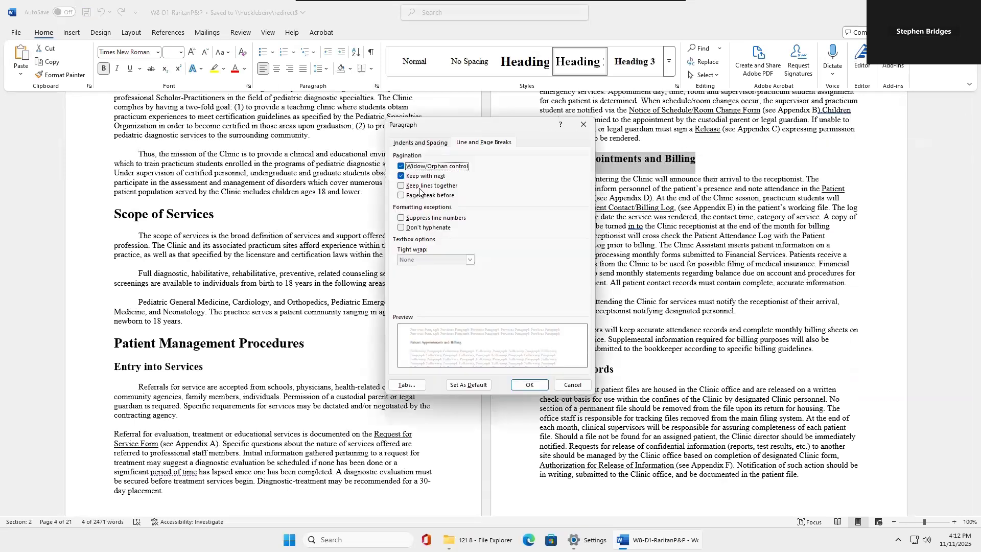
click(530, 385)
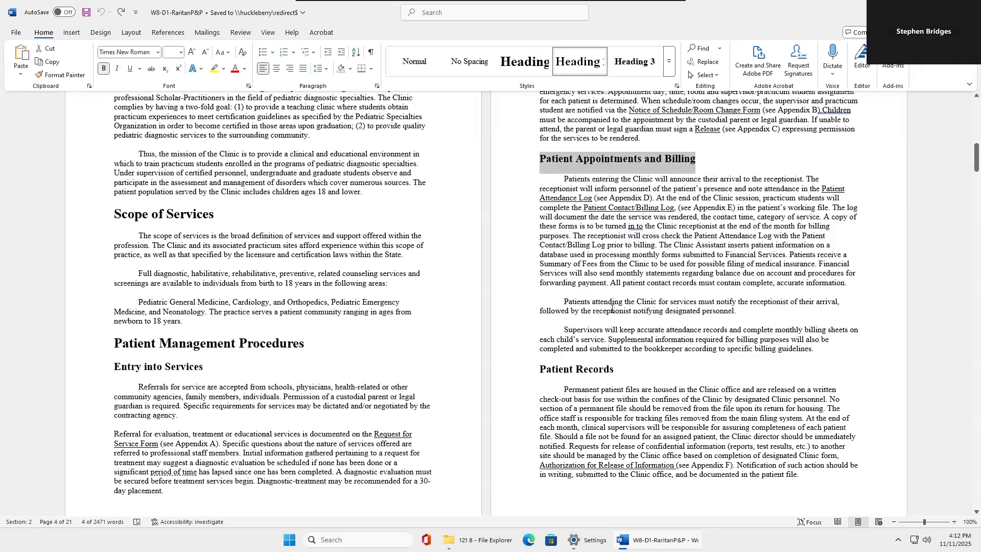
Delete the "Draft" text from the page header on the title page and return to the document body
scroll(584, 224, up, 10)
scroll(598, 291, up, 4)
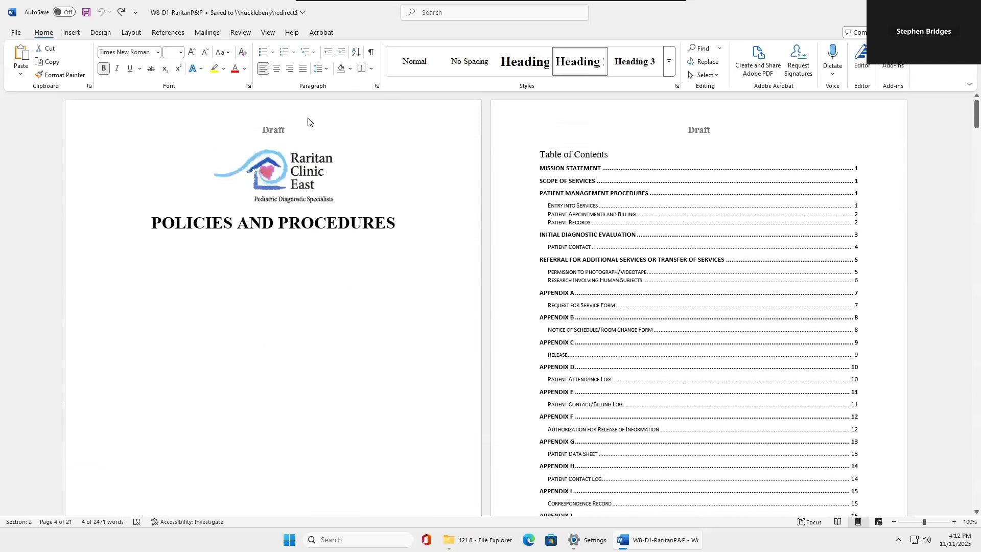
double_click(292, 128)
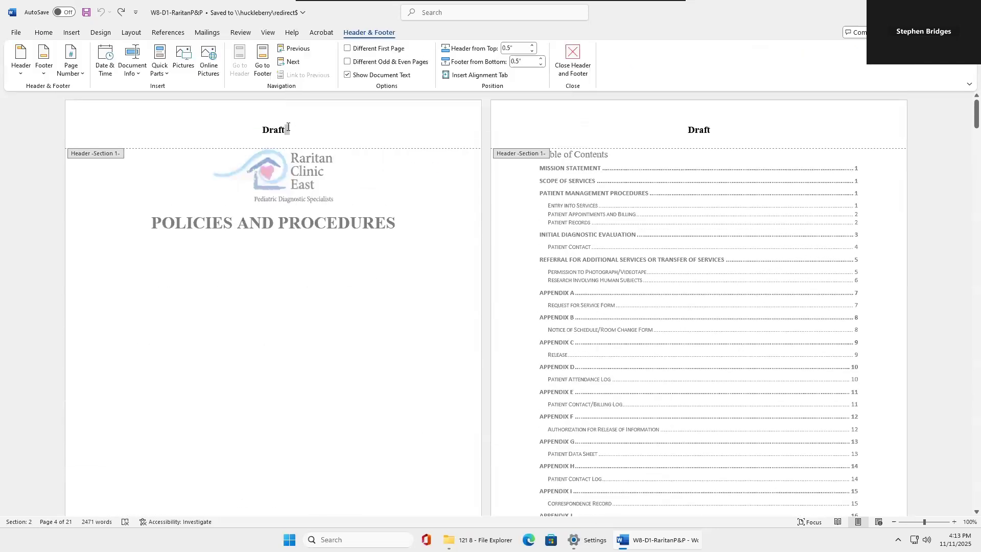
drag(291, 127, 214, 128)
key(Delete)
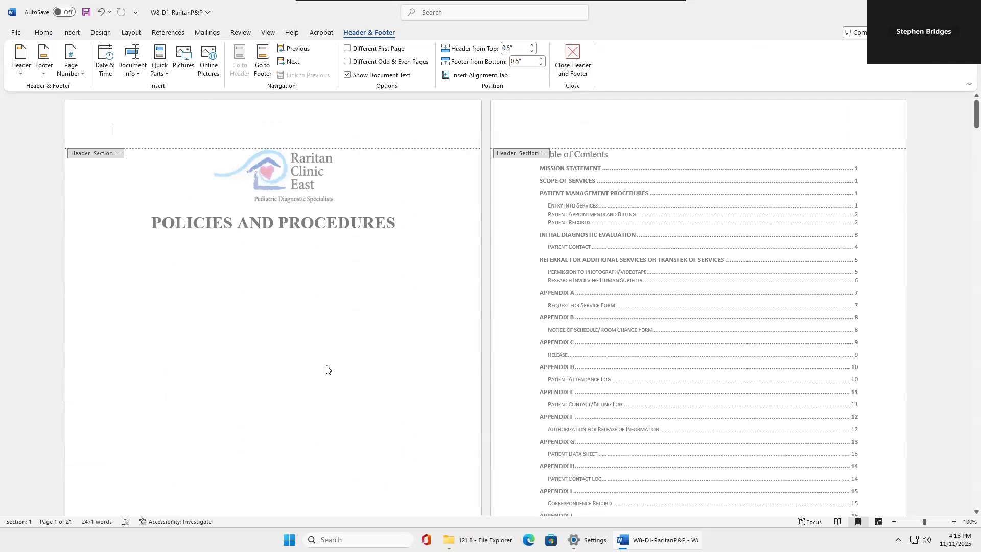
click(573, 55)
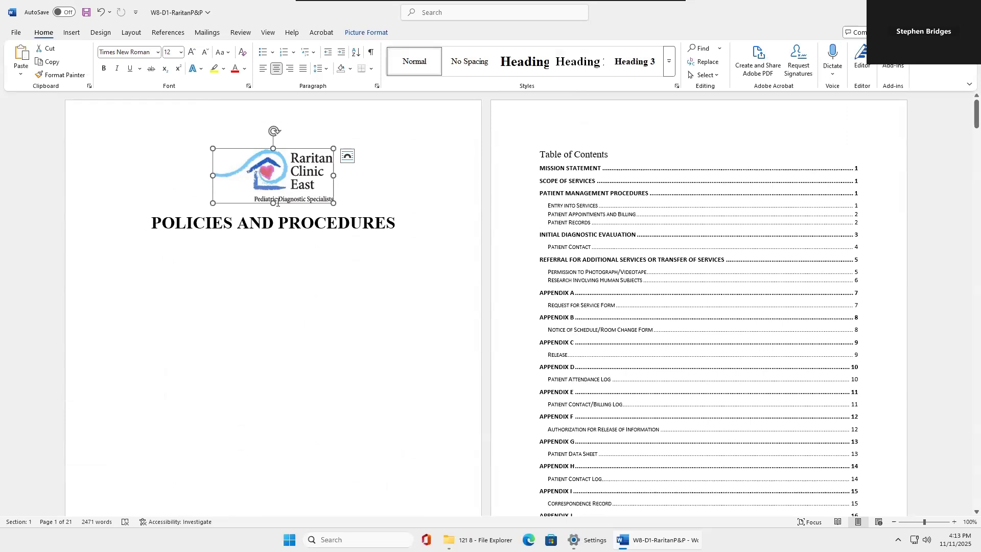
Add the diagonal DRAFT 1 watermark to the document's pages and save the document
click(101, 32)
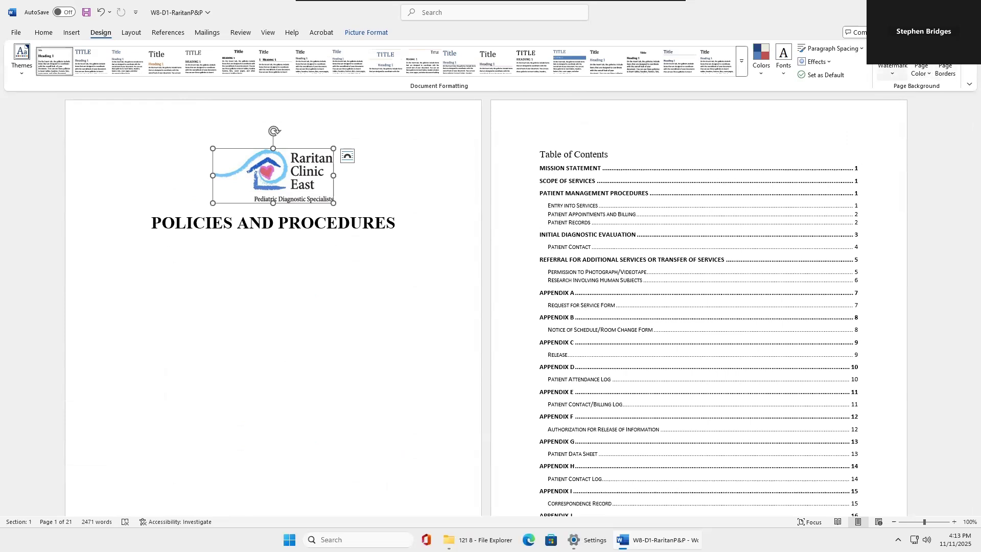
click(176, 338)
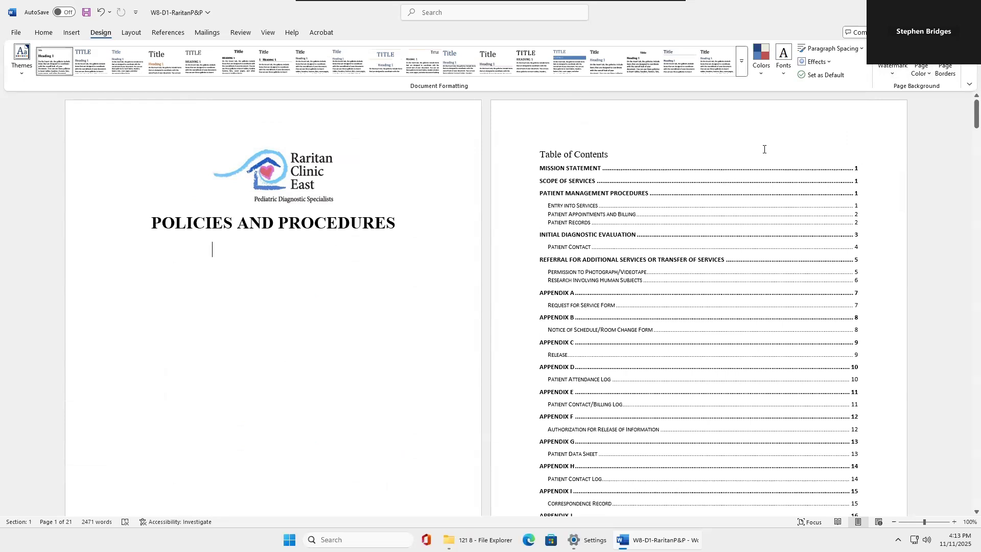
click(892, 73)
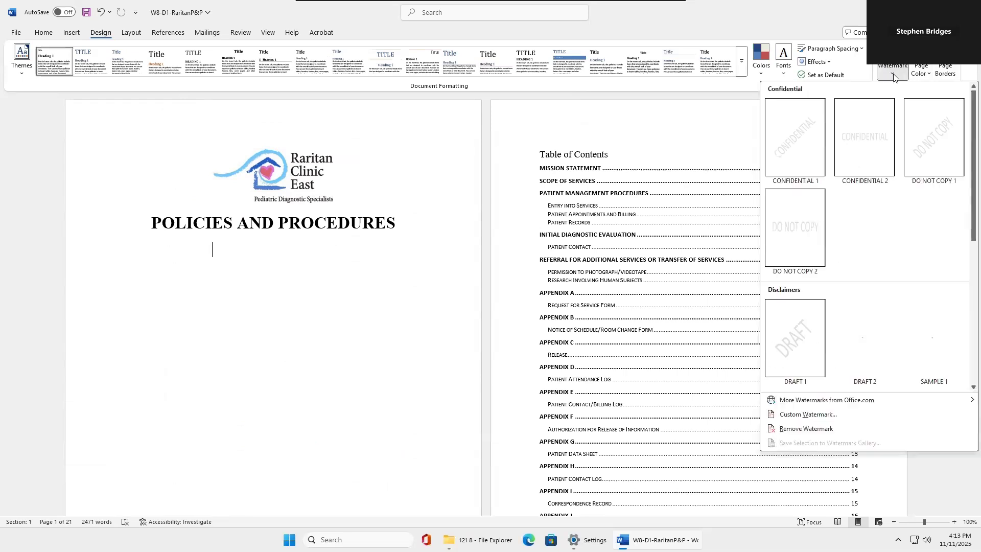
click(783, 355)
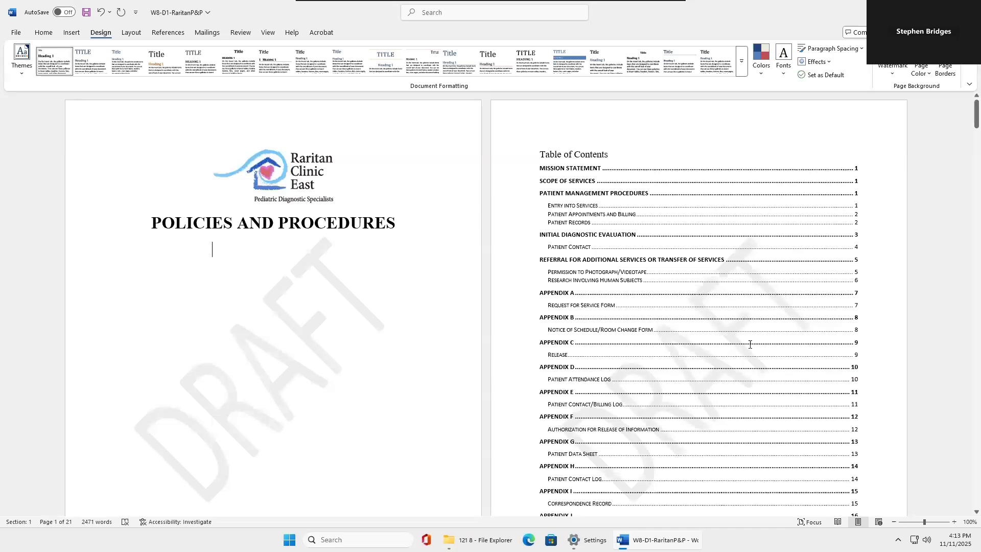
scroll(750, 344, down, 10)
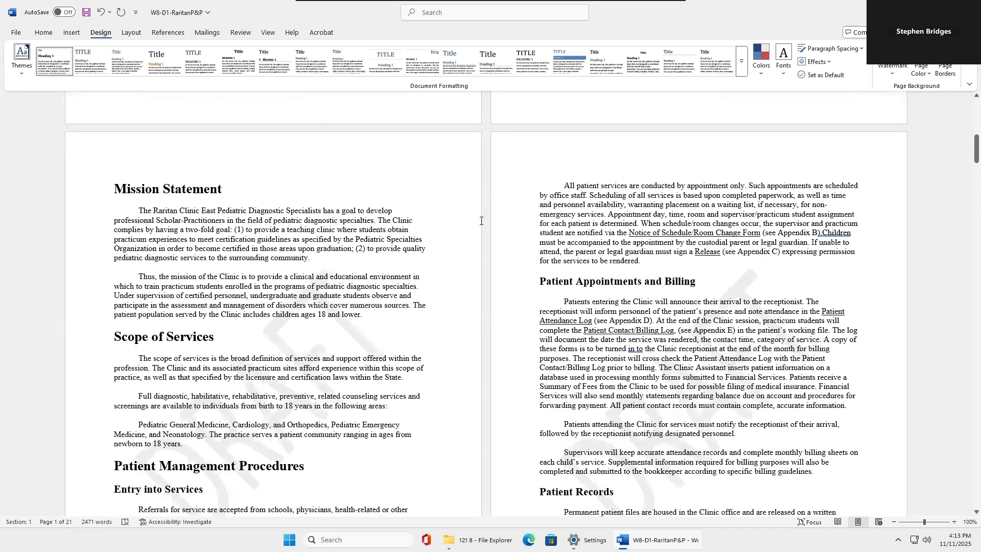
click(87, 12)
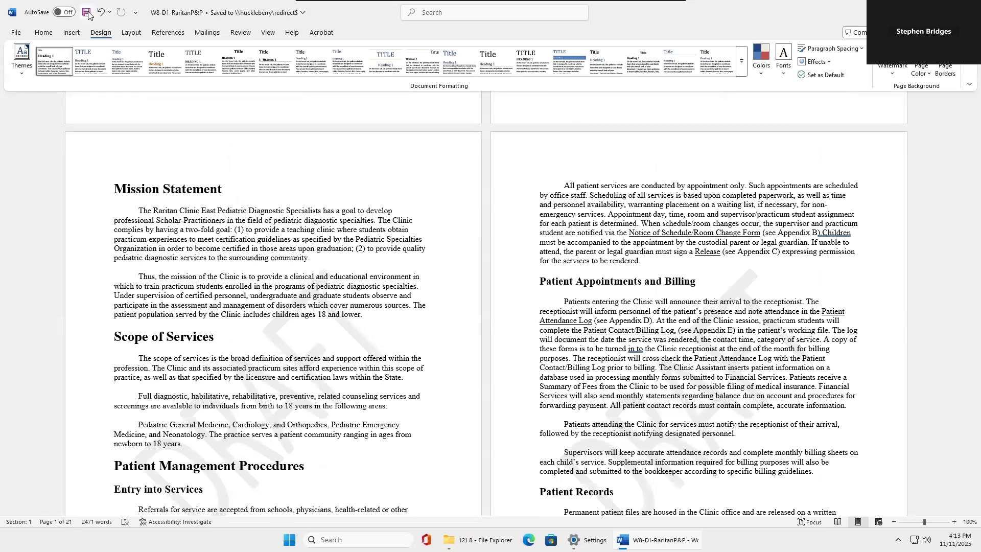